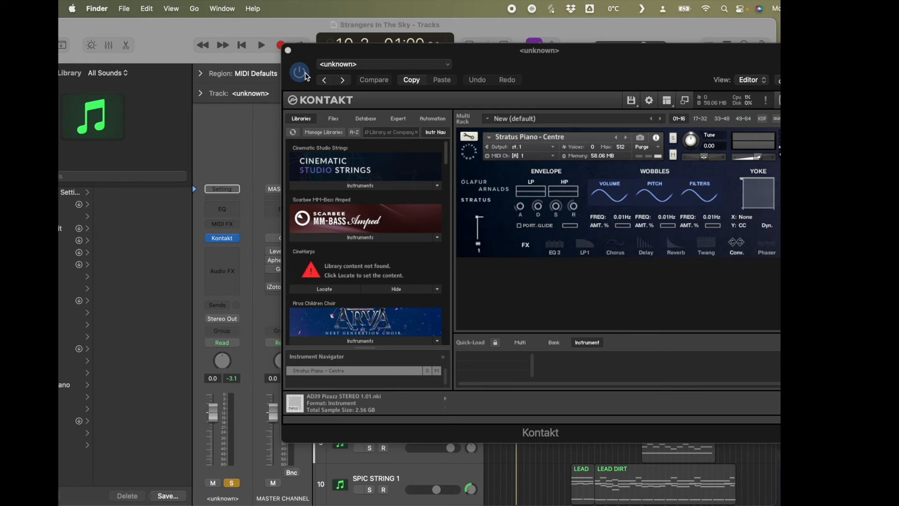
Close the Kontakt instrument and view the Z3TA+ 2 synth and Super VHS effect settings of the LEAD DIRT track 2
left_click(288, 51)
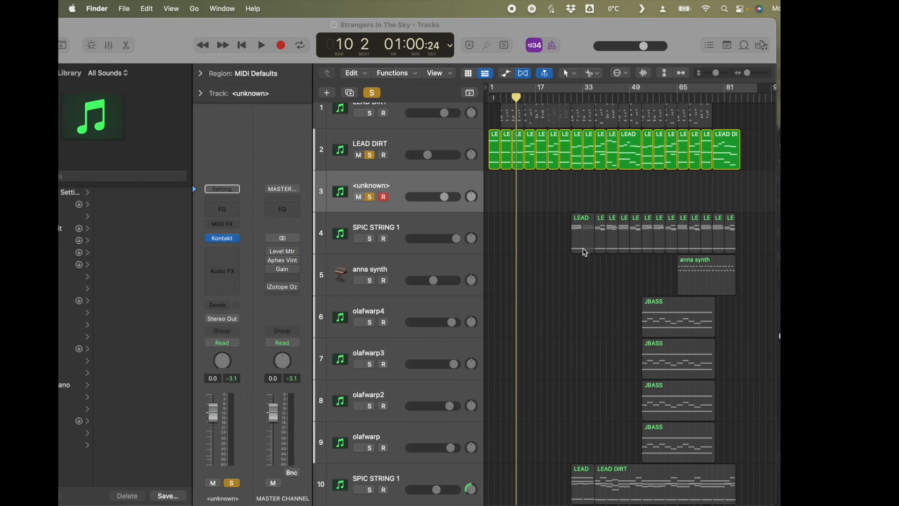
left_click(398, 145)
left_click(225, 239)
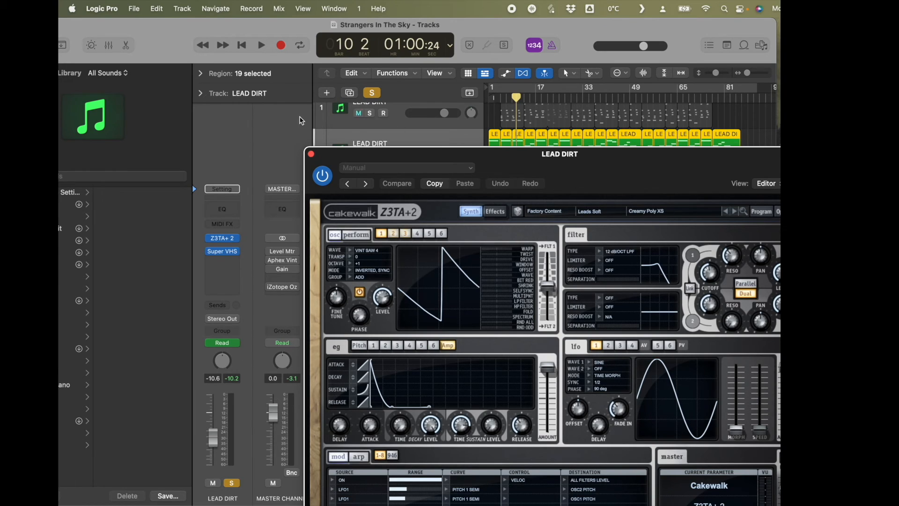
left_click(311, 154)
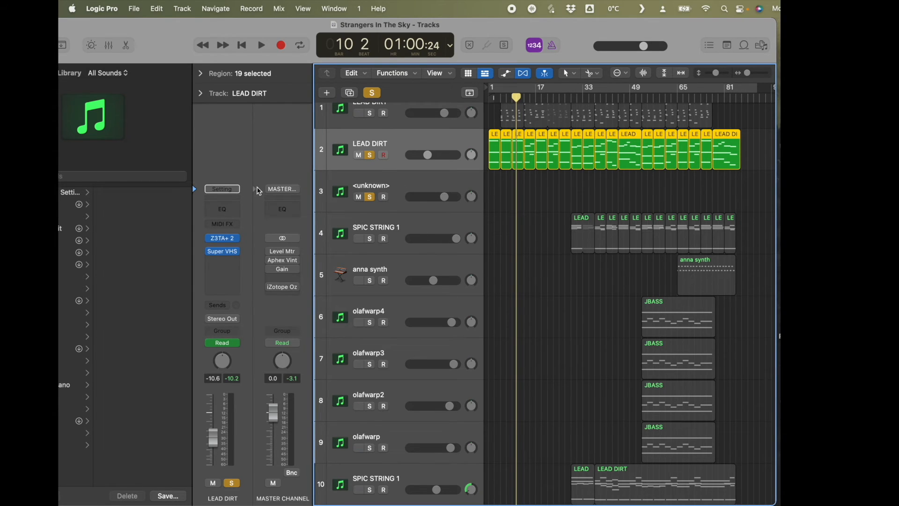
left_click(223, 252)
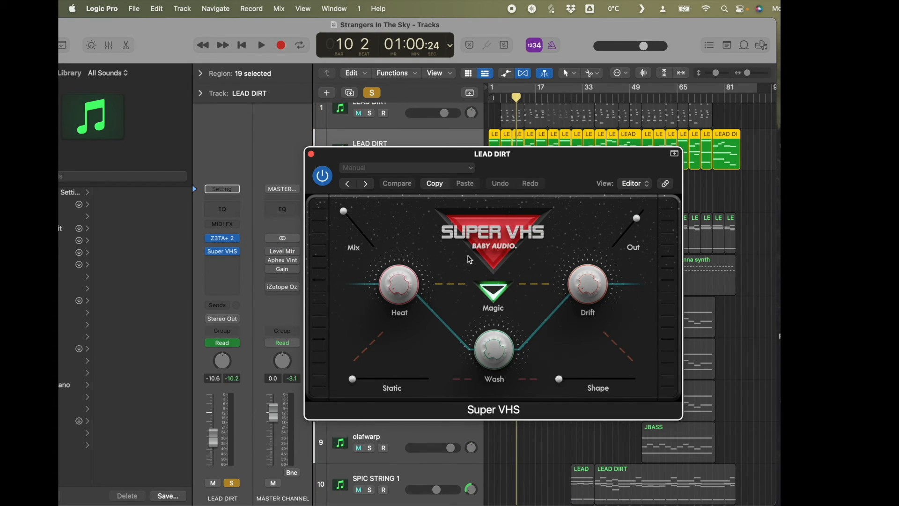
left_click(311, 155)
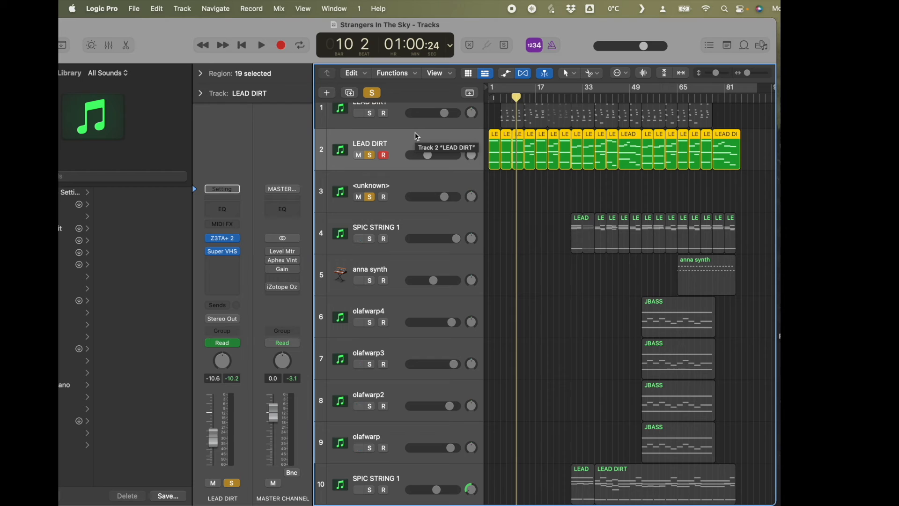
Turn on the metronome, unsolo track 2, and play along using the Kontakt track and a soloed duplicate LEAD DIRT track
left_click(552, 45)
key("s")
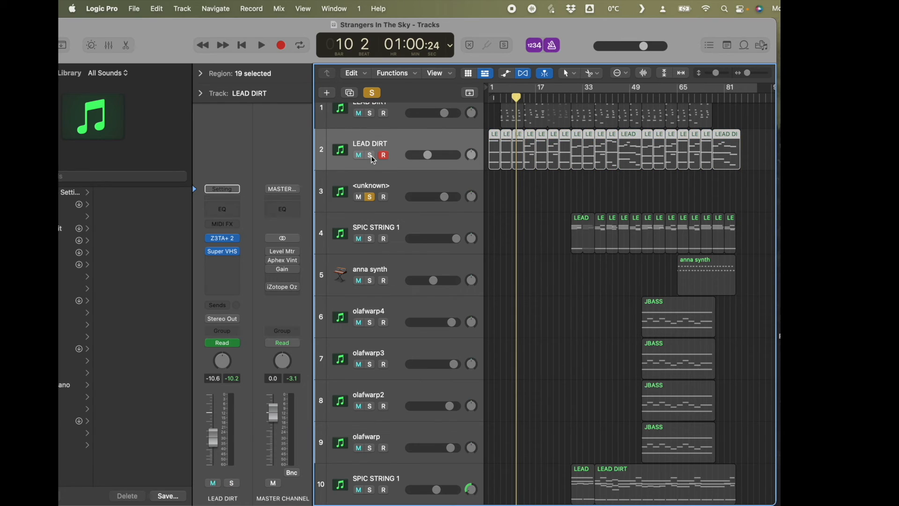
key("space")
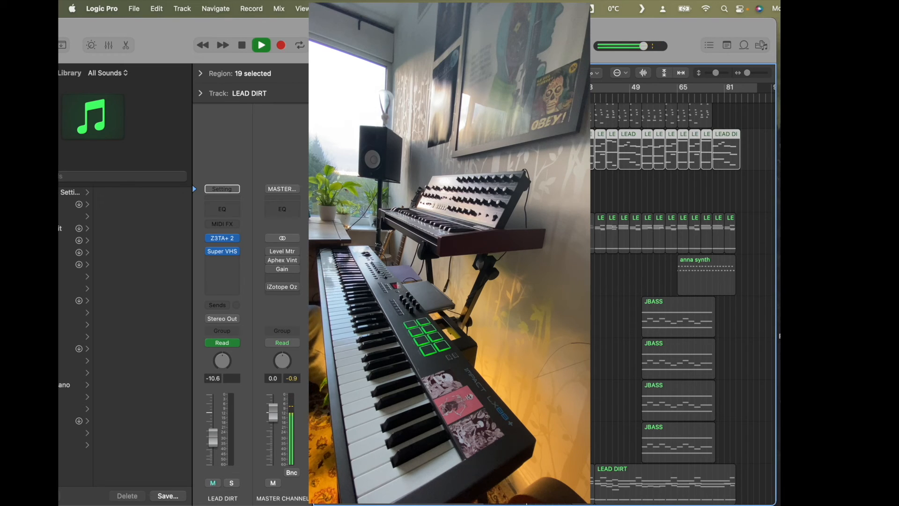
key("Down")
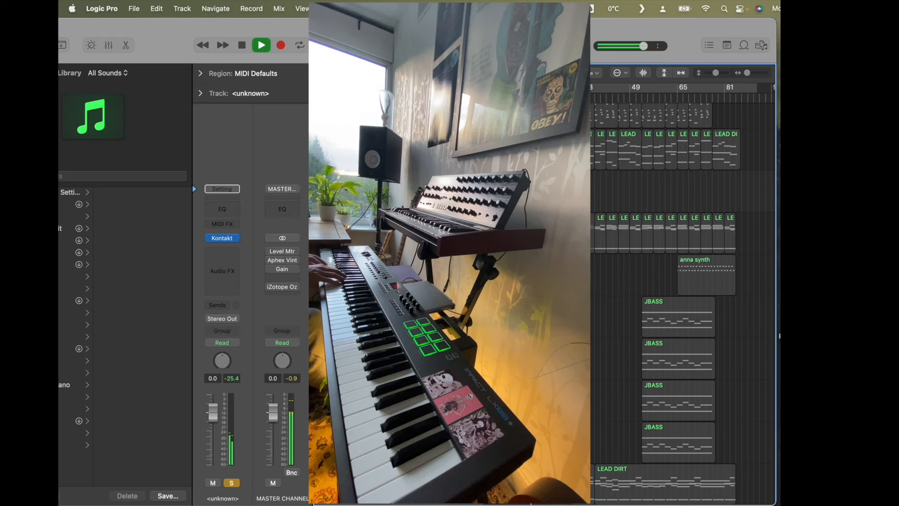
key("Up")
key("s")
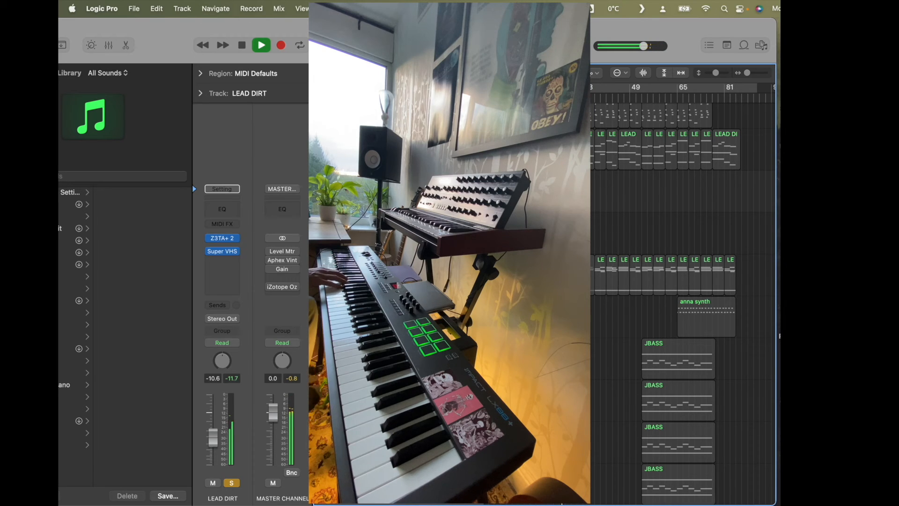
key("space")
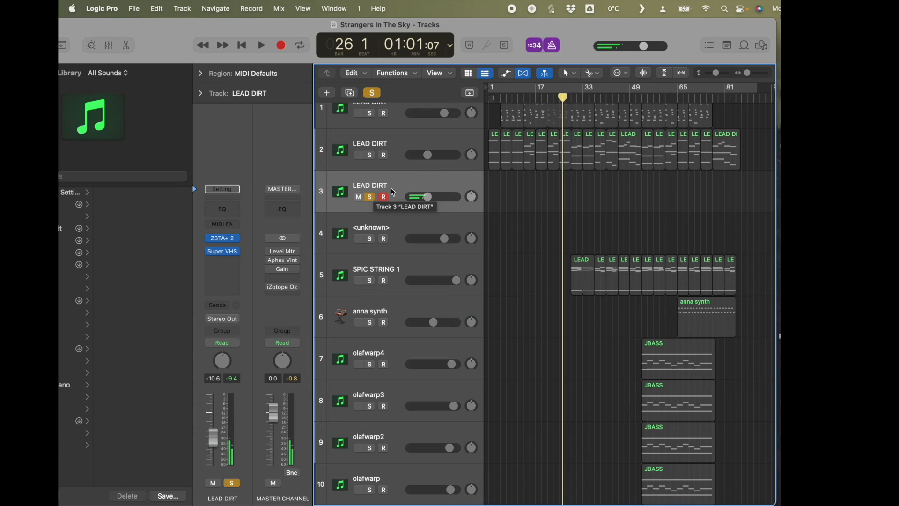
Solo only the LEAD DIRT part on track 2 and listen to it from about bar 13
left_click(371, 155)
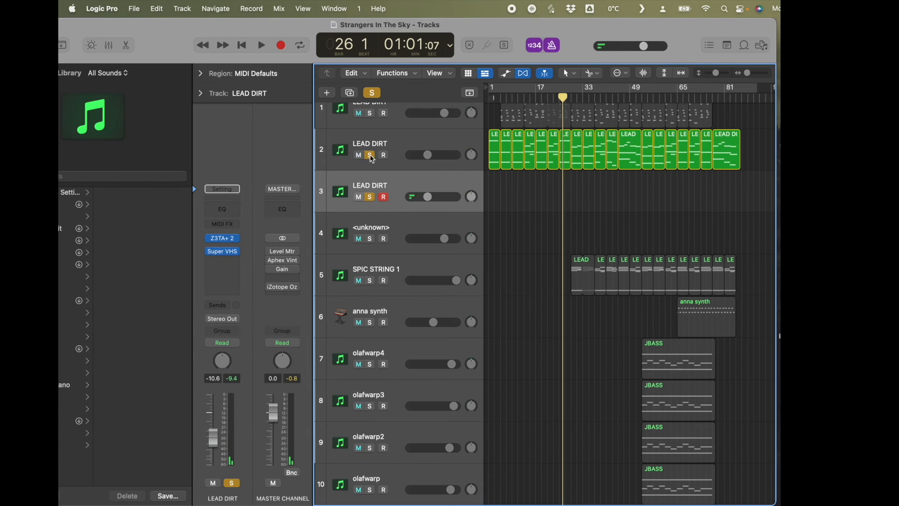
left_click(371, 197)
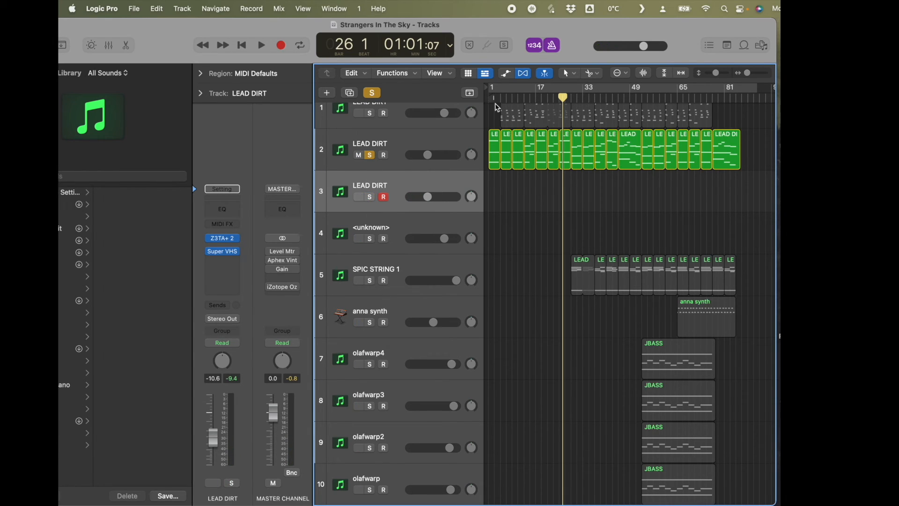
key("Return")
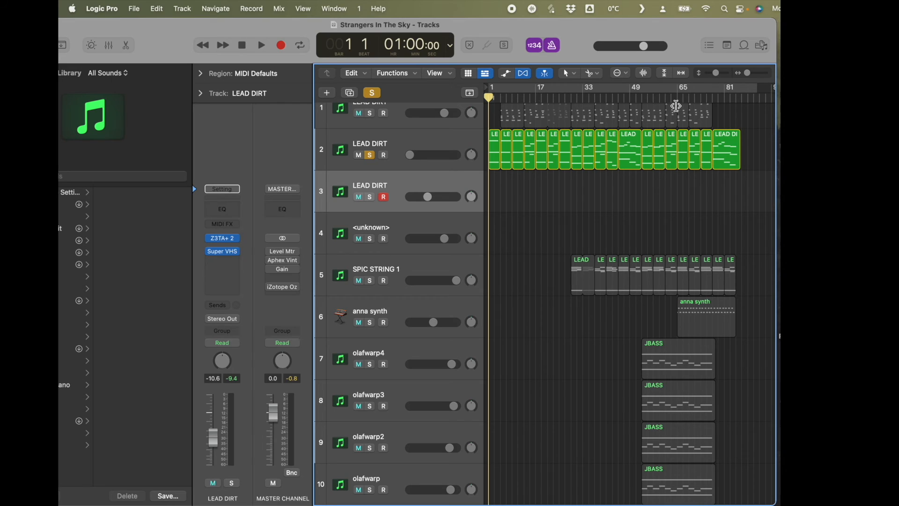
left_click(525, 97)
key("space")
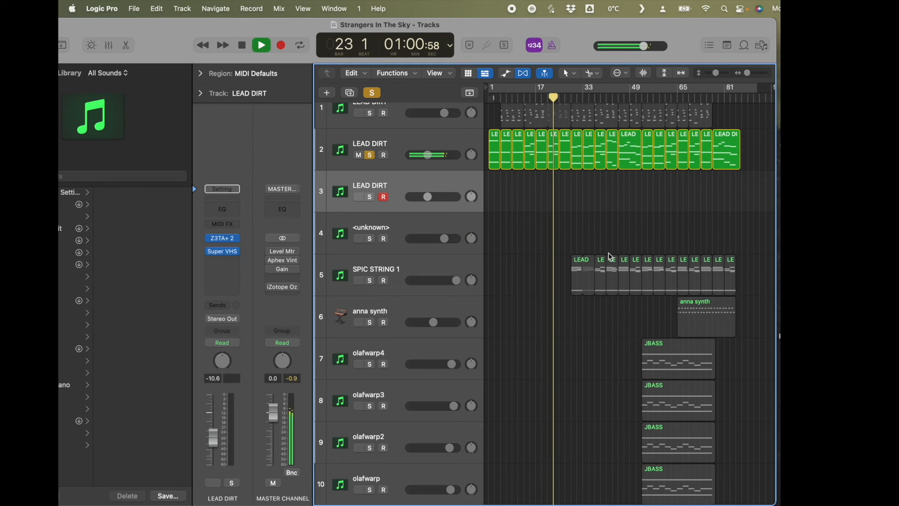
key("space")
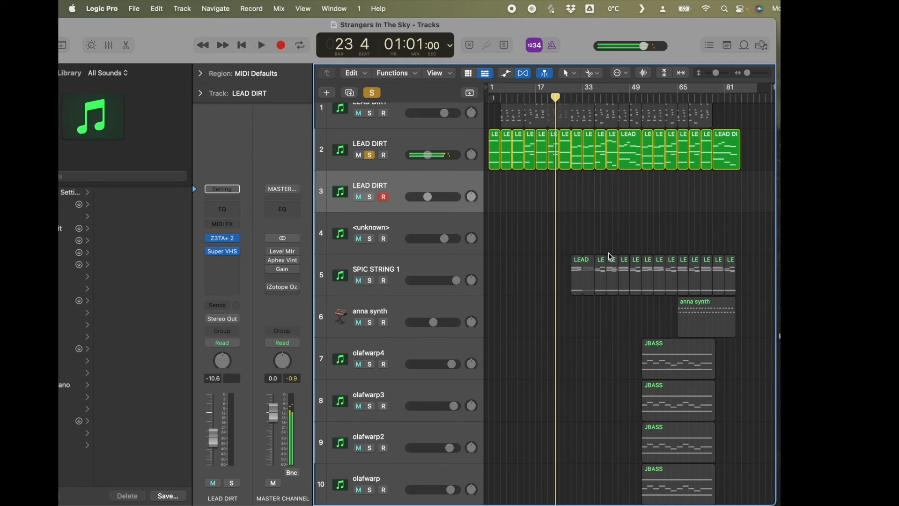
Solo the RETRO DRUMS track and listen to its second region from about bar 52
scroll(613, 212, "up", 2)
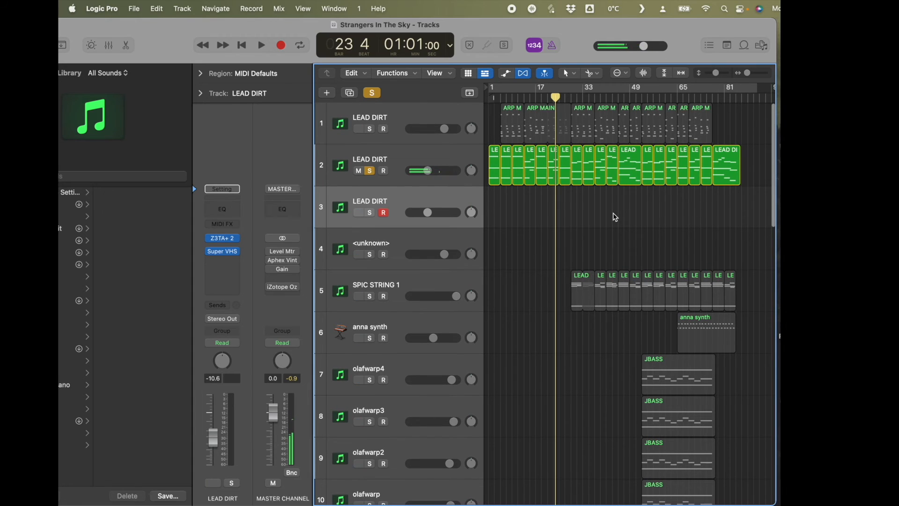
scroll(584, 287, "down", 15)
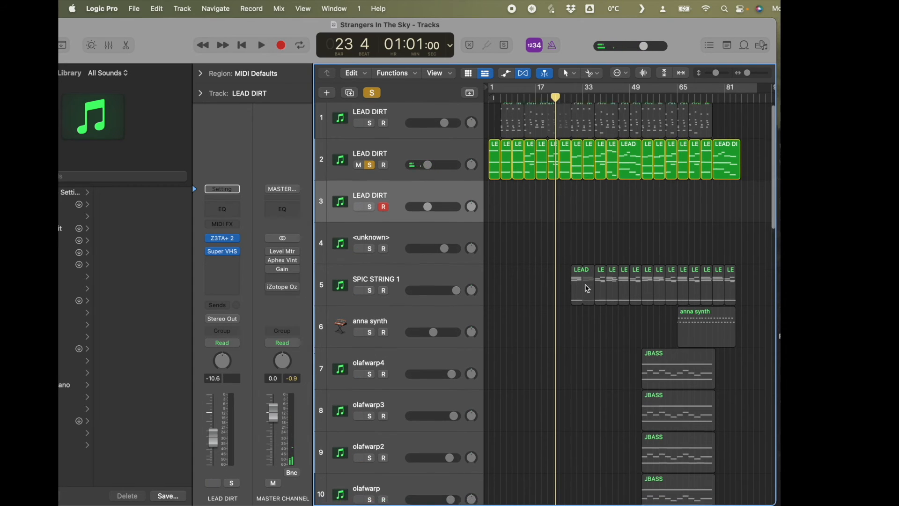
scroll(588, 288, "down", 7)
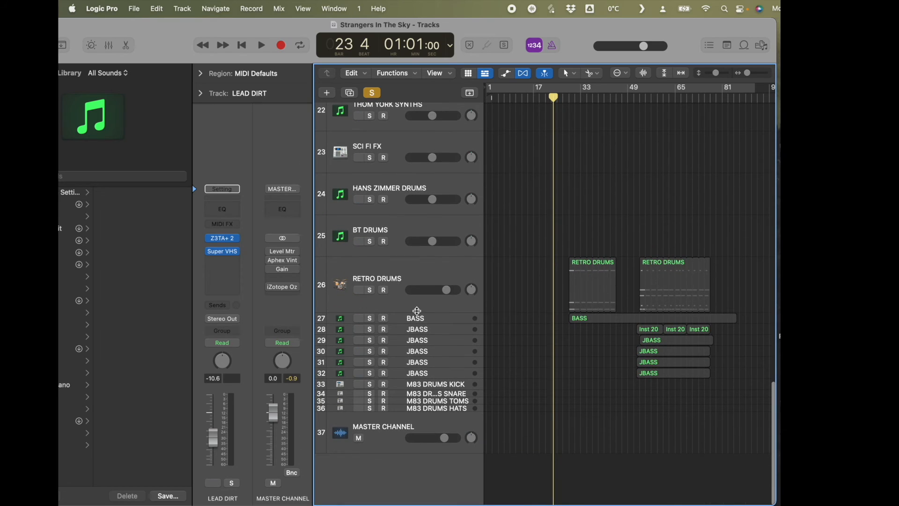
left_click(636, 97)
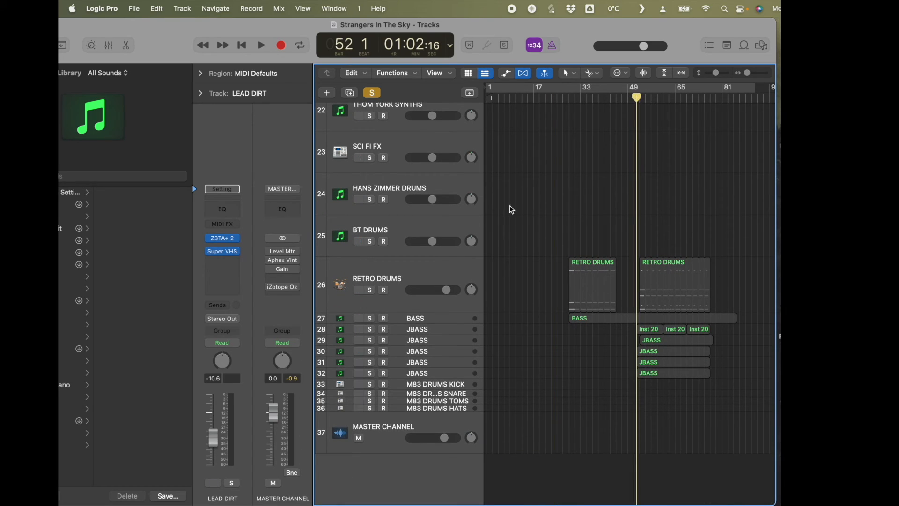
left_click(373, 293)
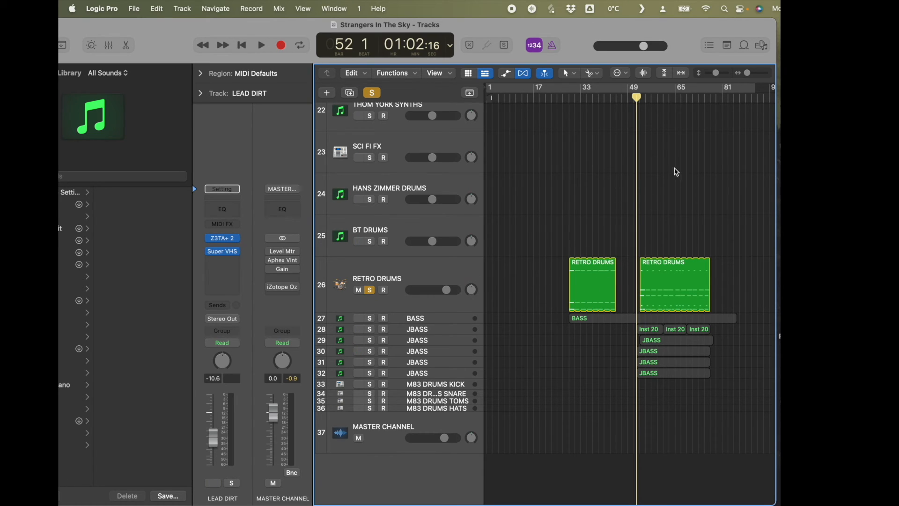
left_click_drag(643, 99, 637, 99)
key("space")
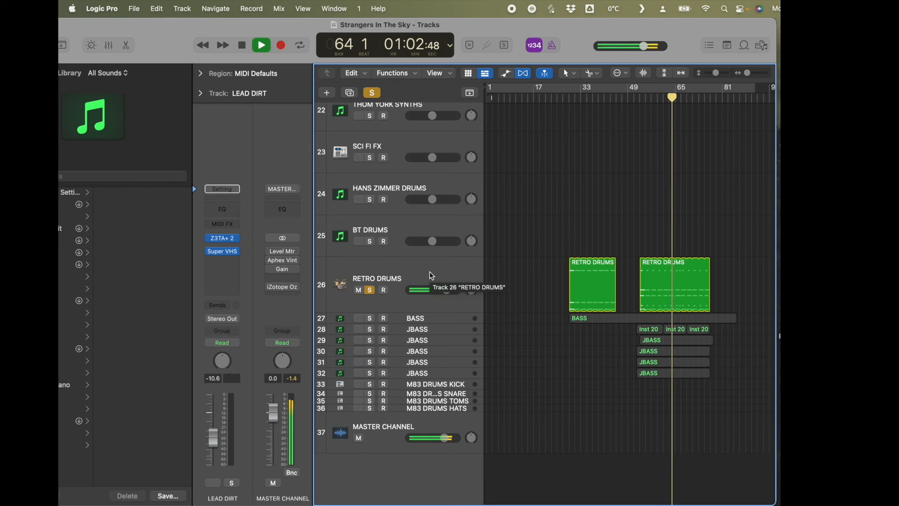
key("space")
Clear all track solos, select track 1, and return the playhead to the start of the project
left_click(371, 93)
scroll(614, 182, "up", 20)
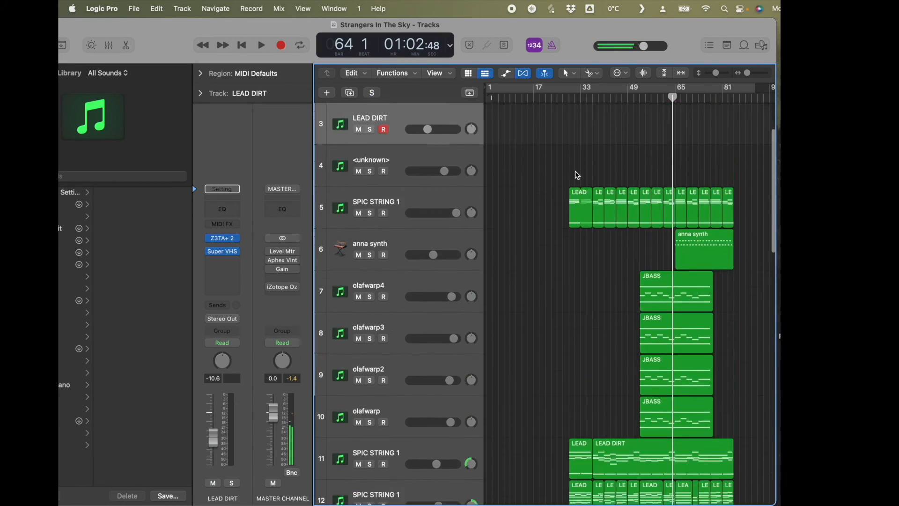
key("super+Left")
key("super+Left")
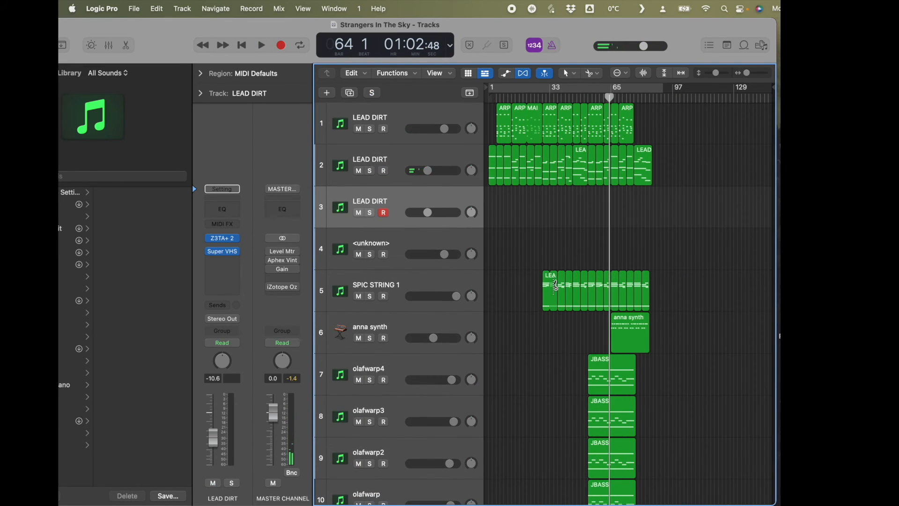
key("super+Up")
key("super+Up")
key("super+Up")
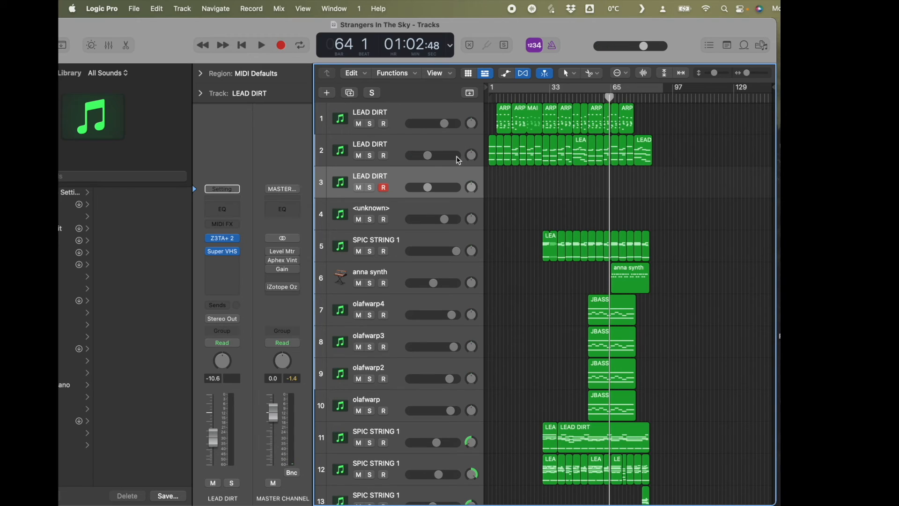
left_click(389, 119)
key("Return")
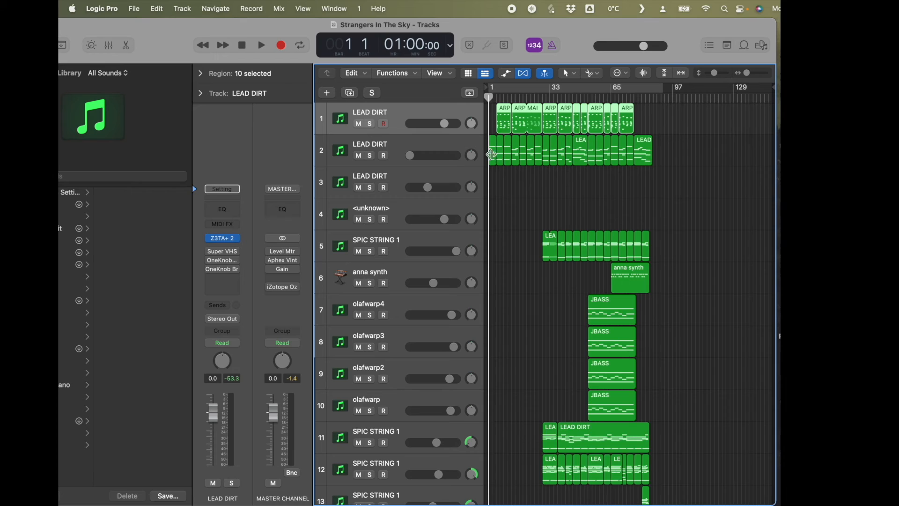
Examine the note pattern of the first LEAD DIRT region on track 2 in the Piano Roll, and close the editor
double_click(492, 156)
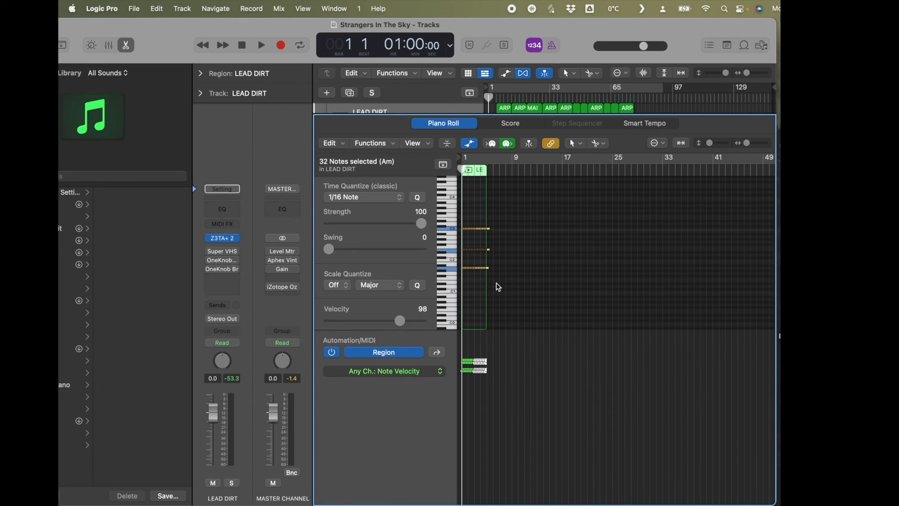
left_click(497, 288)
key("super+Right")
key("super+Right")
key("super+Right")
key("super+Right")
key("super+Right")
key("super+Right")
key("super+Left")
key("super+Left")
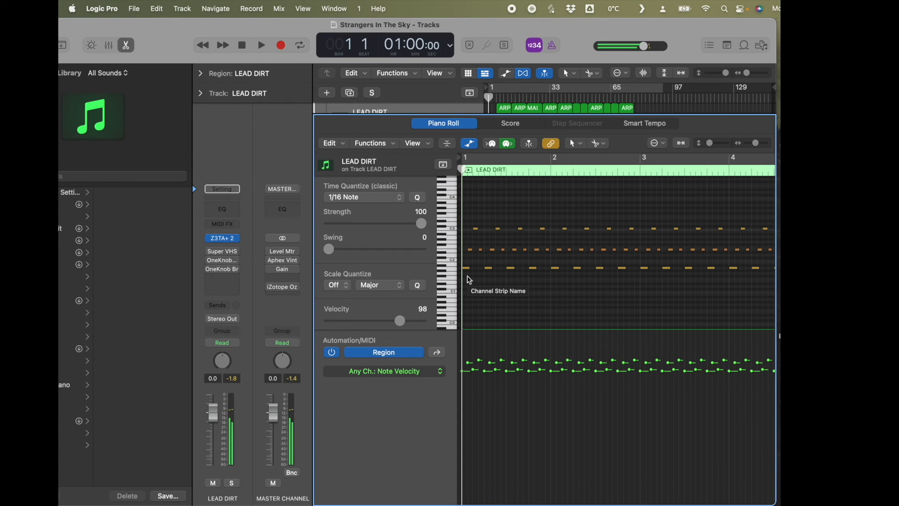
key("e")
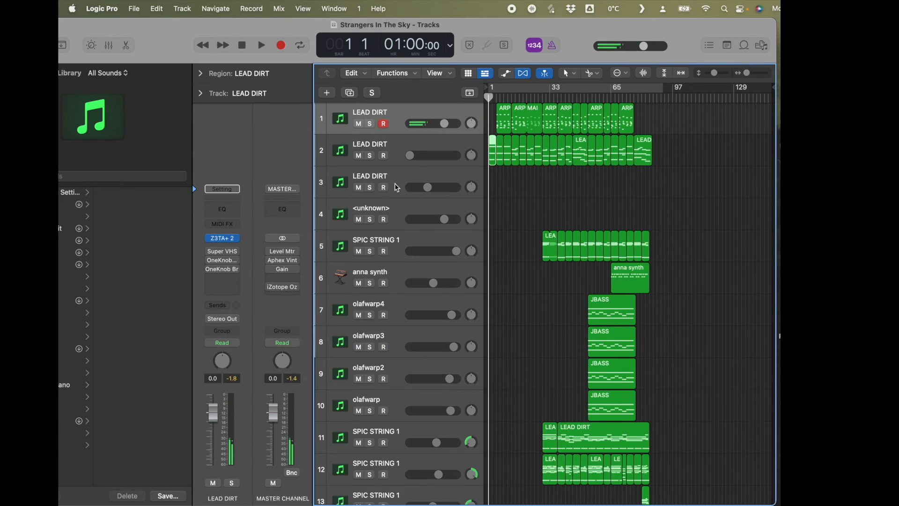
Select the unnamed Kontakt track, solo the ARP MAIN part on track 1, and start playback from bar 5
left_click(391, 208)
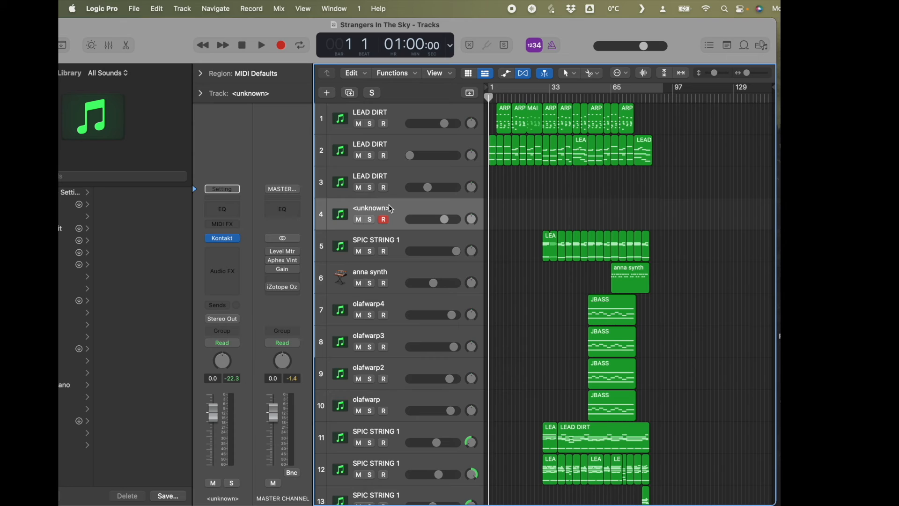
left_click(371, 124)
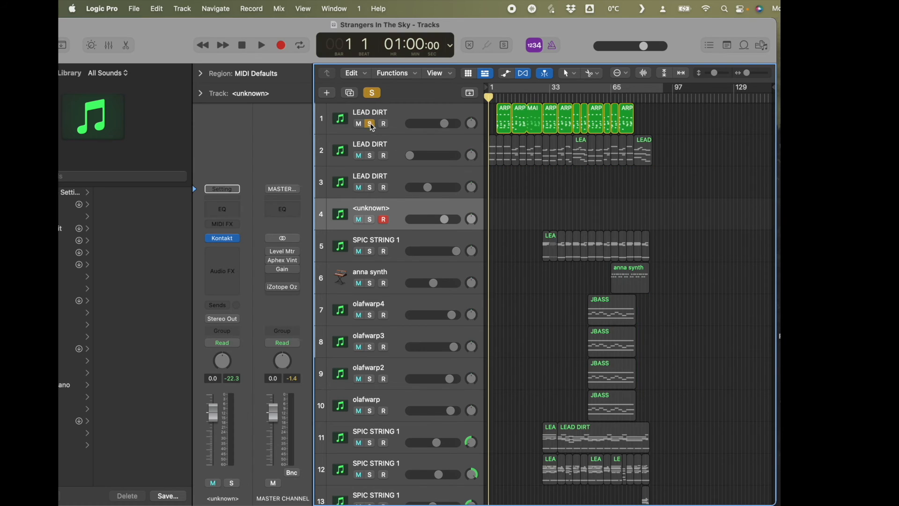
key("super+Right")
key("super+Right")
key("super+Right")
key("super+Right")
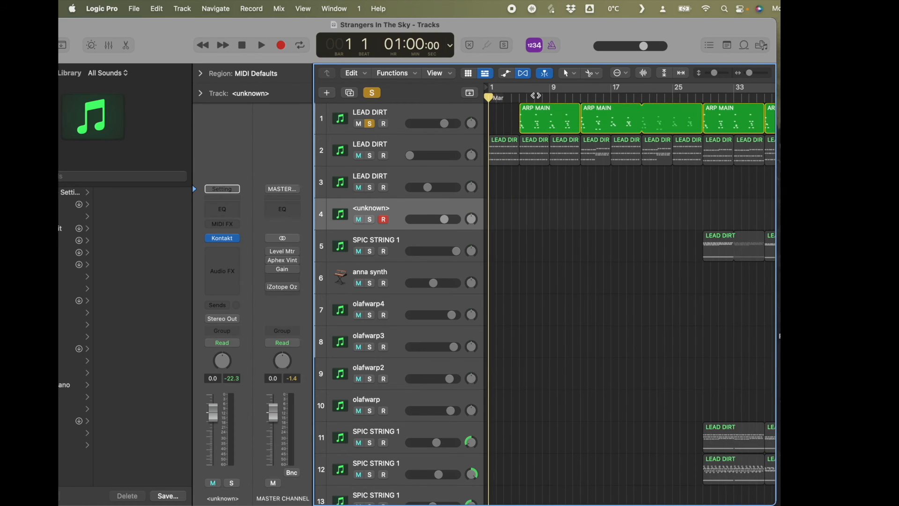
left_click(521, 97)
key("space")
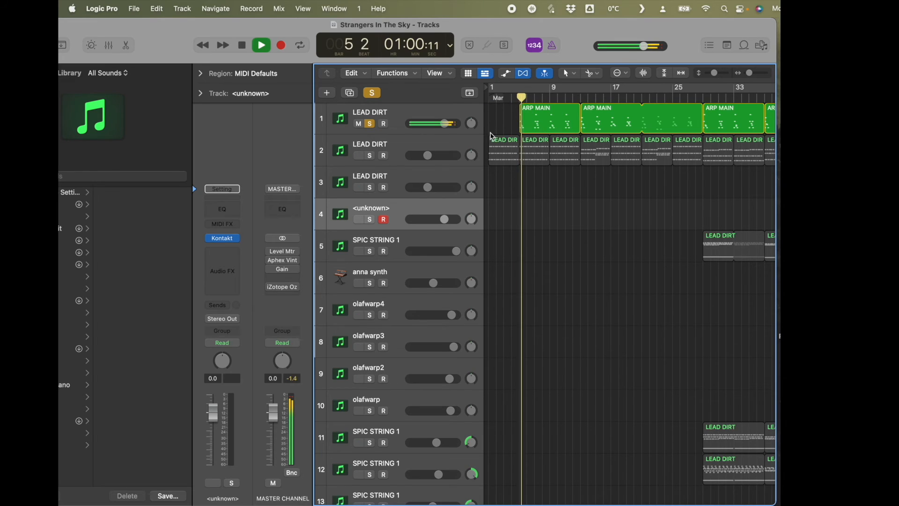
Lower the volume of the ARP MAIN track to -9.0 dB during playback and select that track
left_click_drag(445, 123, 429, 123)
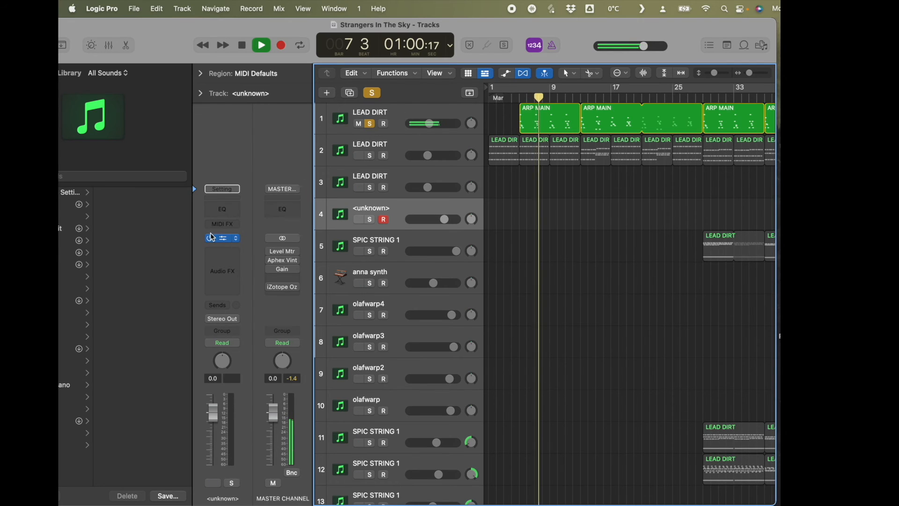
left_click(223, 238)
left_click(287, 53)
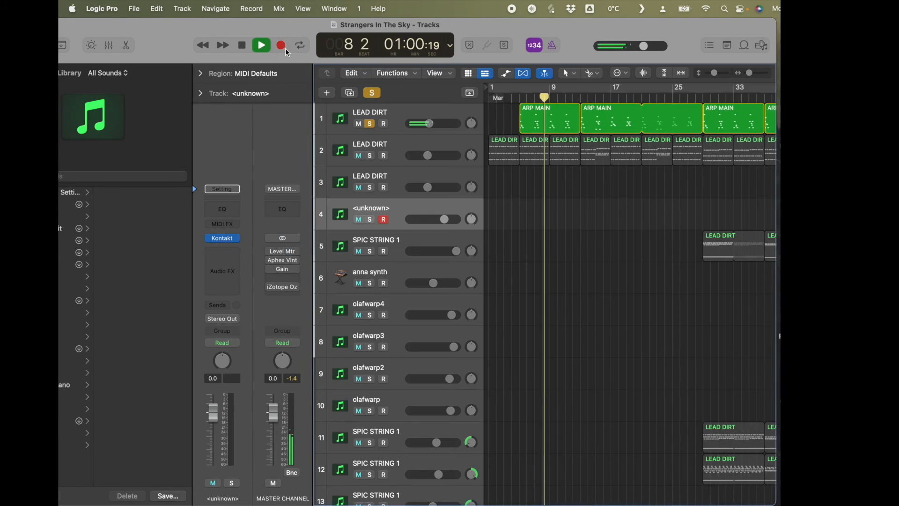
left_click(386, 110)
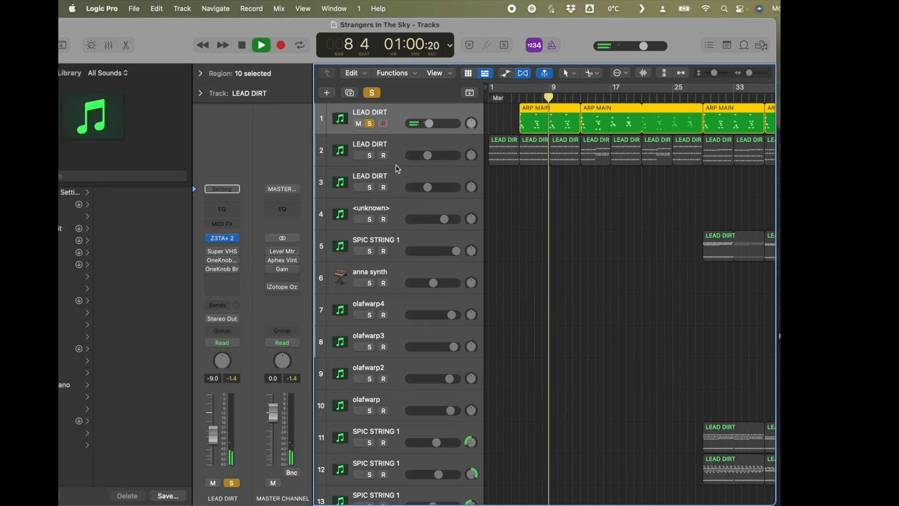
Examine the Z3TA+ 2 synth settings on track 1, stop playback, and close the plug-in window
left_click(224, 238)
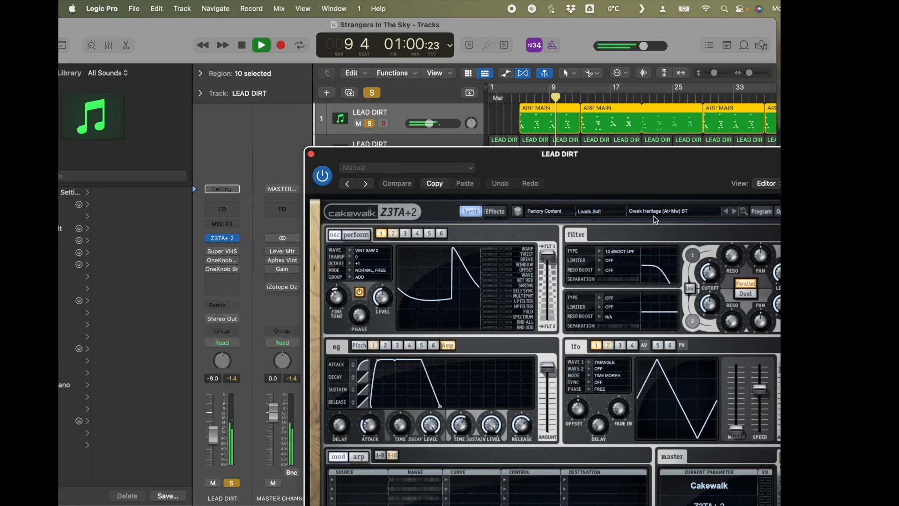
key("space")
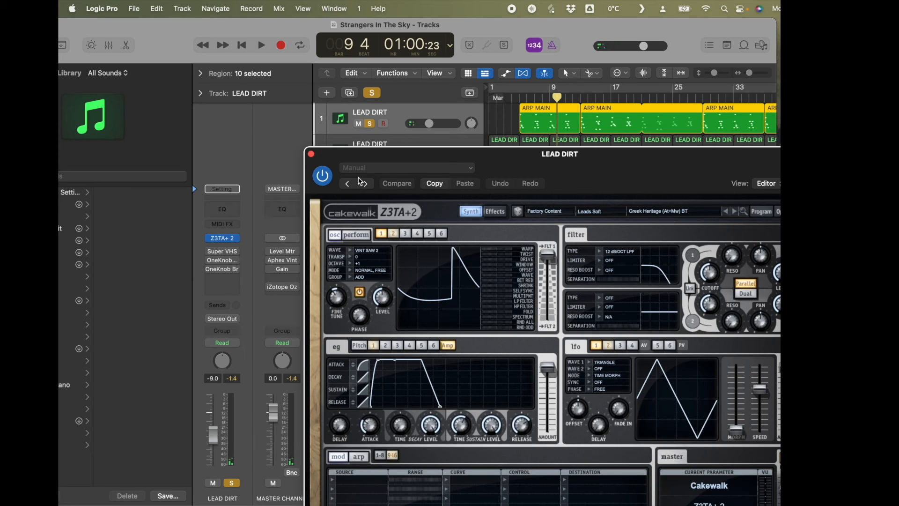
left_click(311, 154)
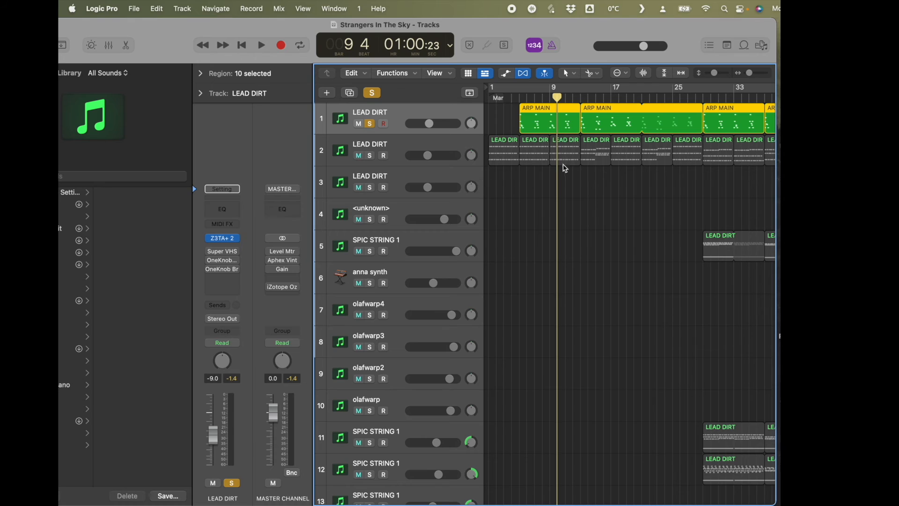
Resume playback, solo LEAD DIRT track 2 alongside track 1, select track 2, and stop after listening to both parts together
key("space")
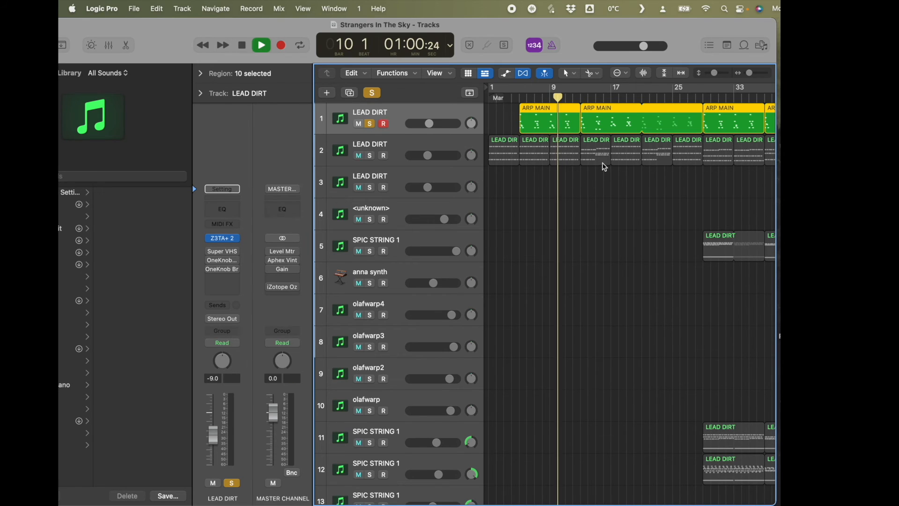
left_click(370, 156)
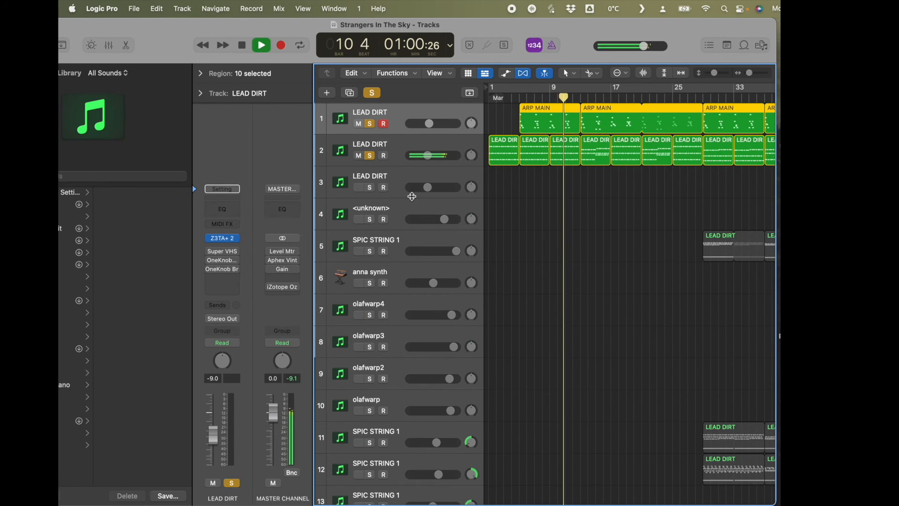
left_click(387, 143)
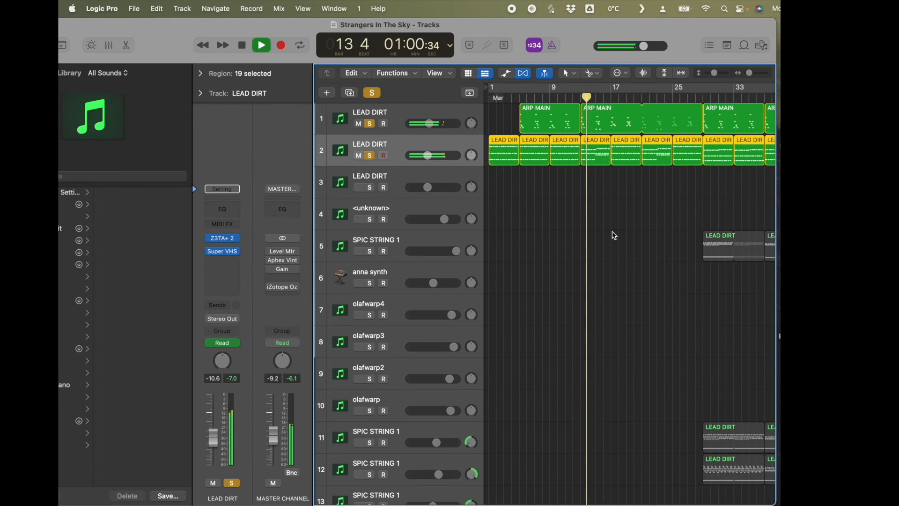
scroll(609, 232, "right", 3)
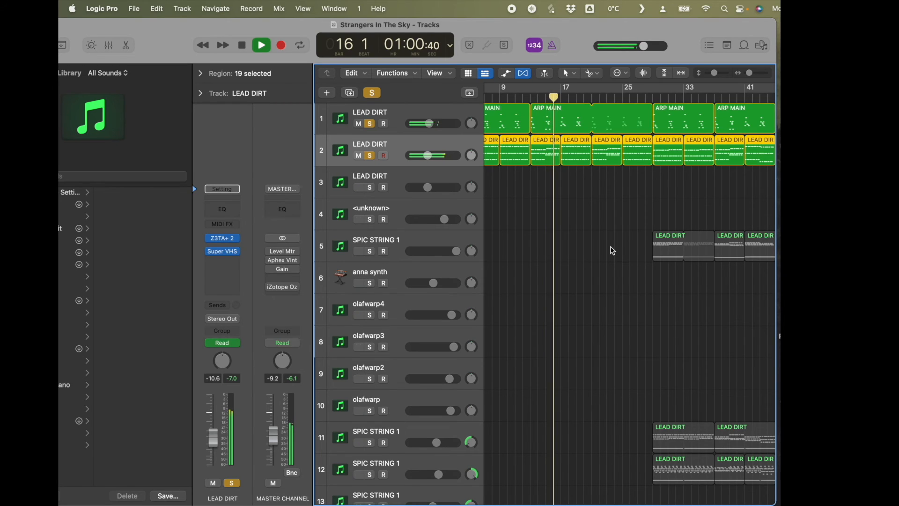
scroll(569, 261, "right", 5)
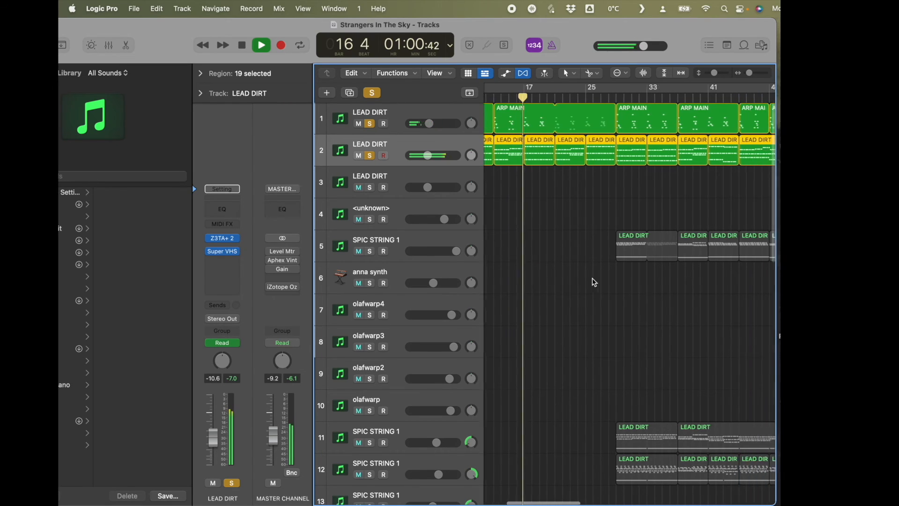
key("space")
Solo SPIC STRING 1 on track 5, move the playhead to bar 29, and select that track
left_click(371, 252)
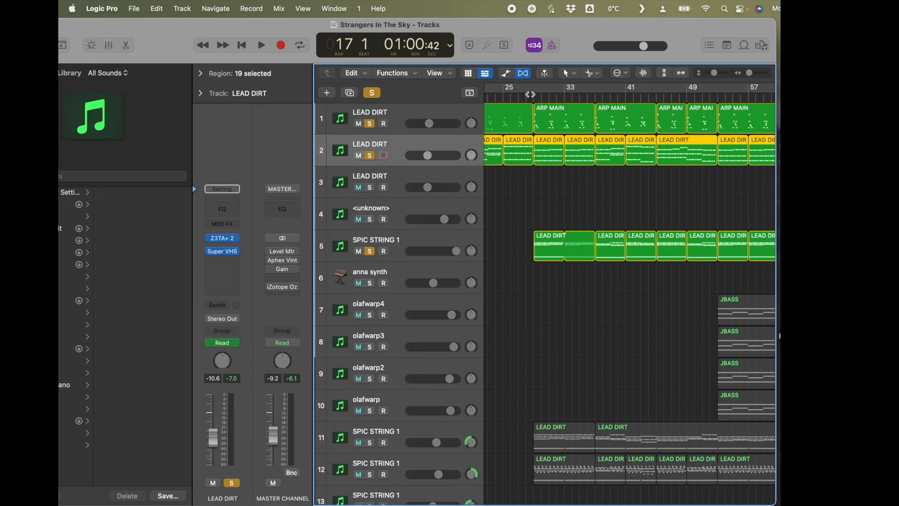
left_click(533, 95)
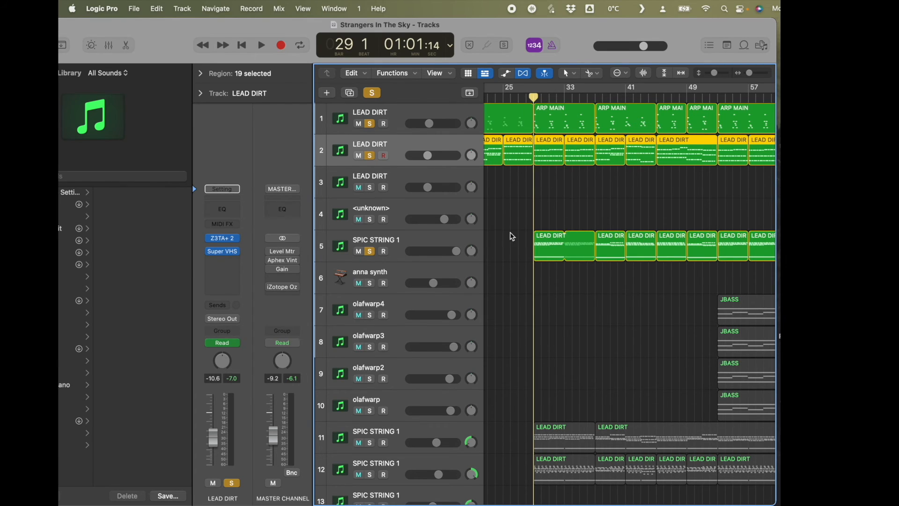
left_click(386, 237)
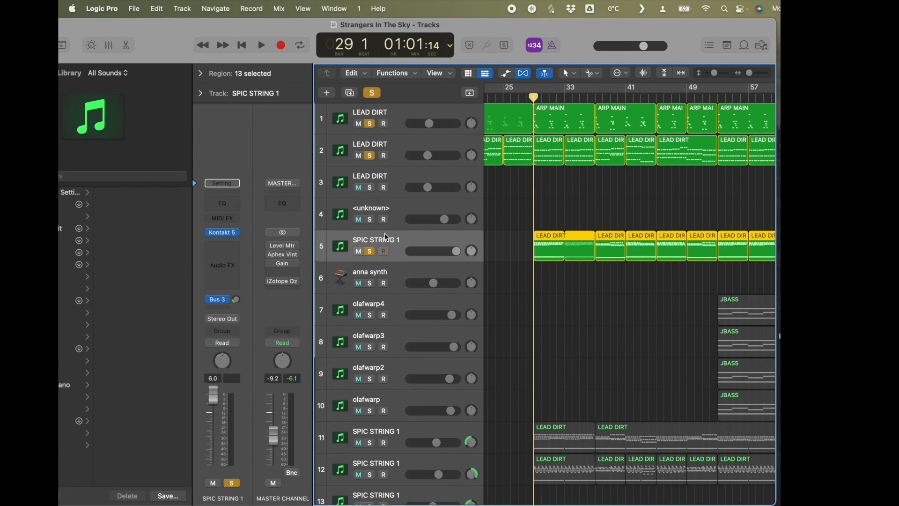
Examine the Kontakt string instrument loaded on track 5 and close its window
left_click(224, 235)
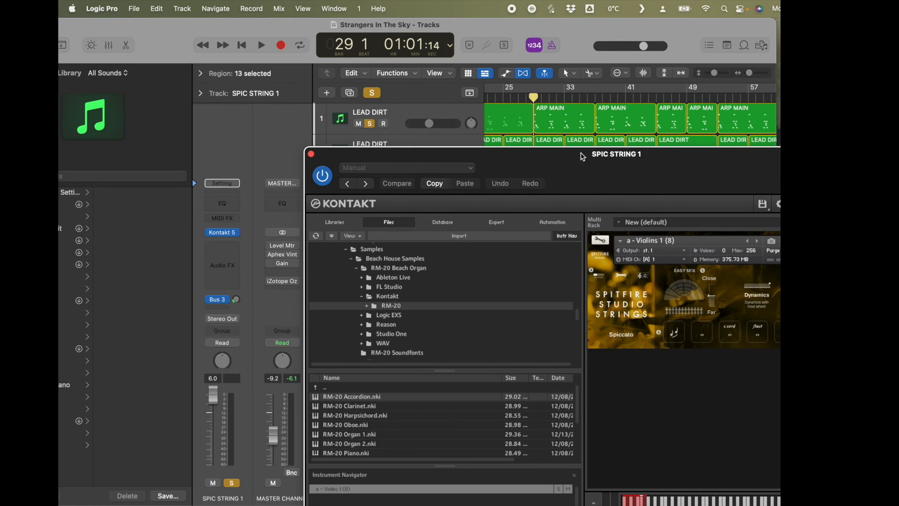
left_click_drag(583, 157, 444, 120)
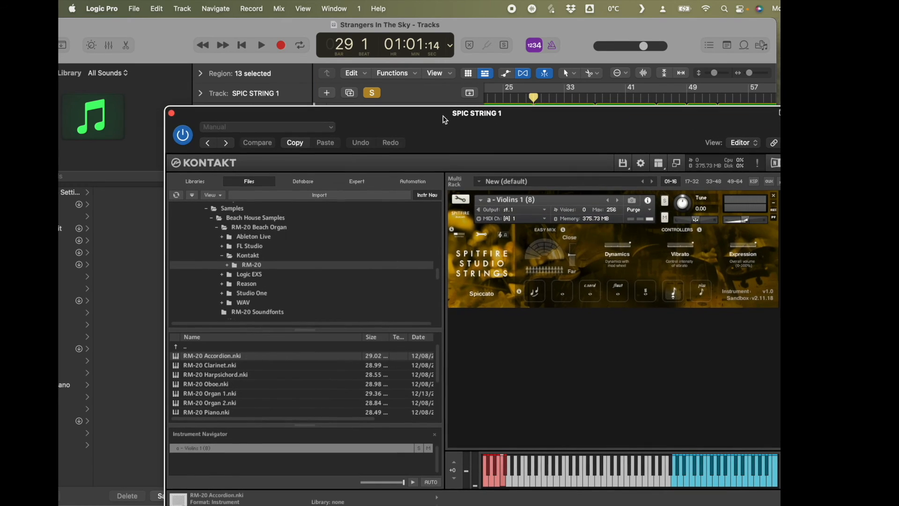
left_click(171, 115)
Examine the note pattern of the first LEAD DIRT region on track 5 in the Piano Roll, and close the editor
double_click(543, 255)
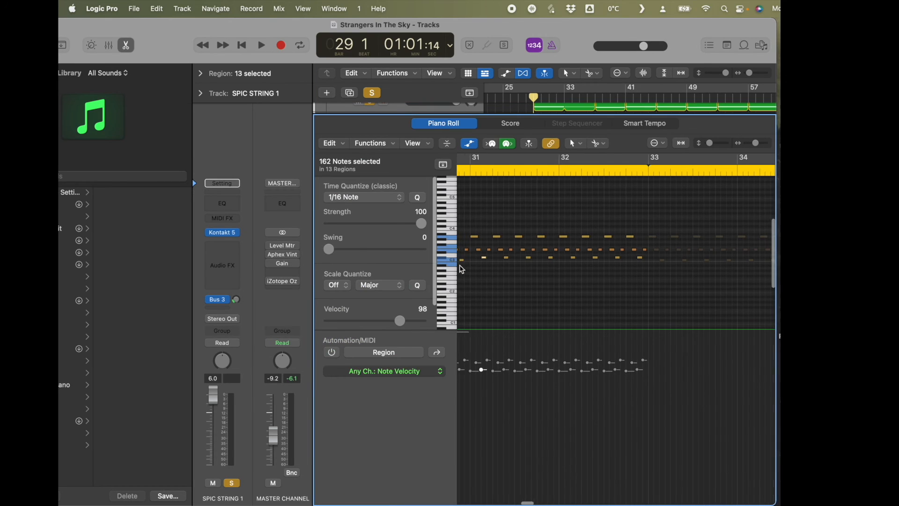
scroll(548, 269, "left", 10)
left_click(127, 44)
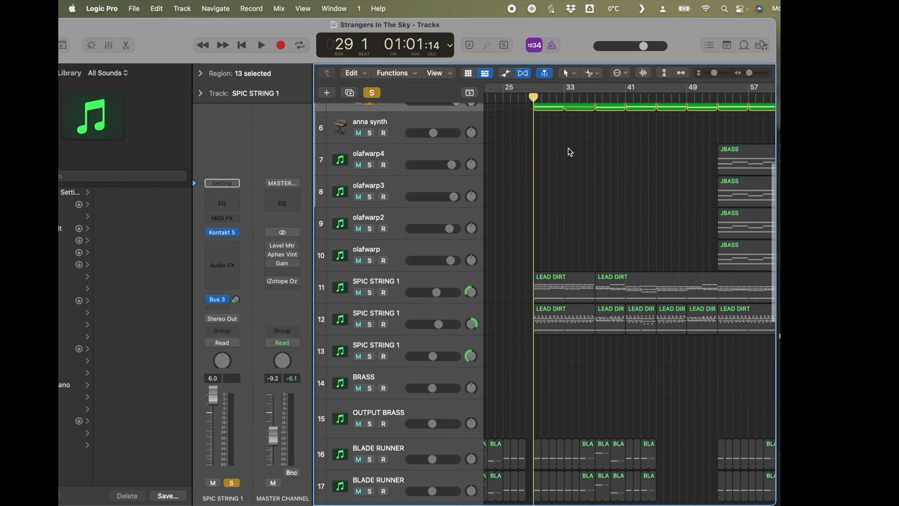
Unsolo LEAD DIRT tracks 1 and 2, and play the SPIC STRING 1 part on track 5 alone from bar 29
scroll(370, 159, "up", 5)
left_click(369, 157)
left_click(370, 125)
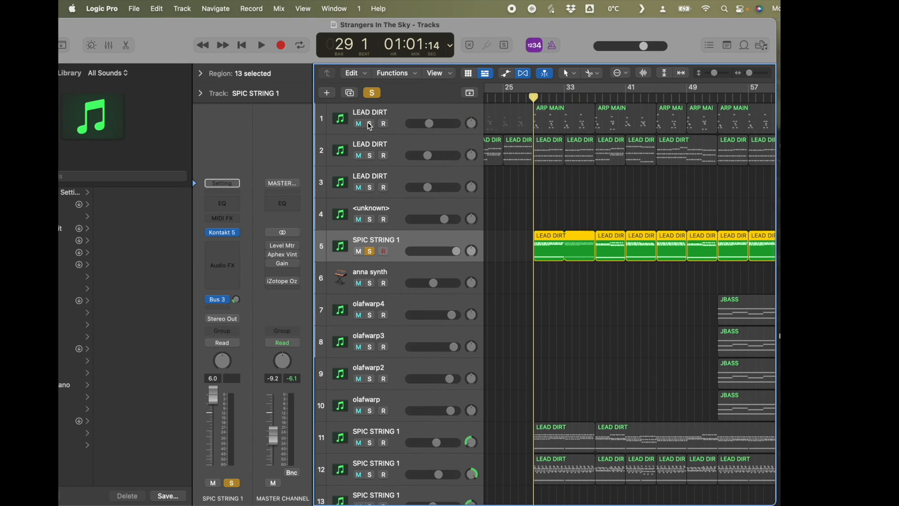
key("space")
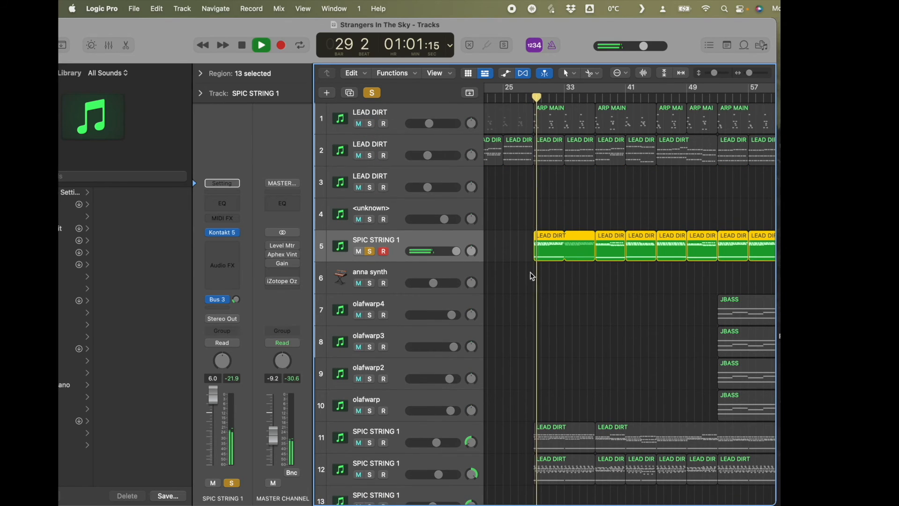
Audition the strings with tracks 2 and 1 soloed in turn, unsolo both, and stop playback with track 2 selected
left_click(370, 156)
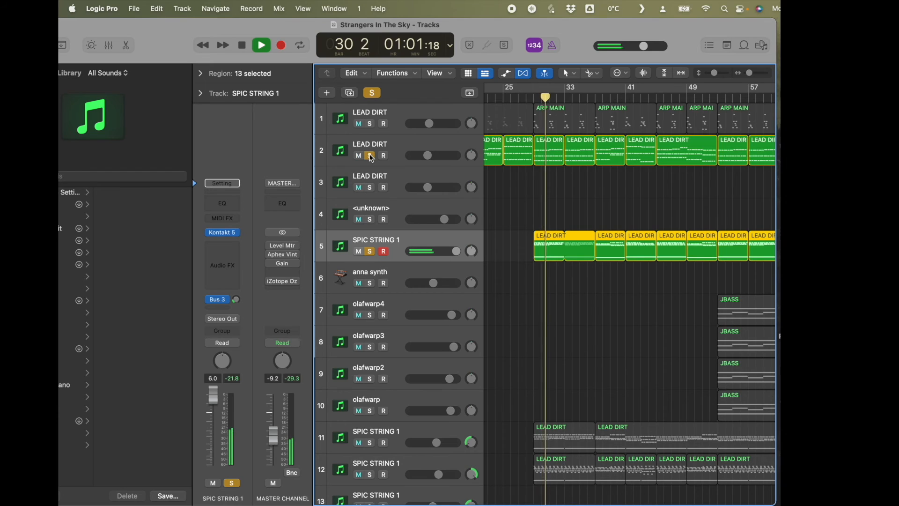
left_click(371, 125)
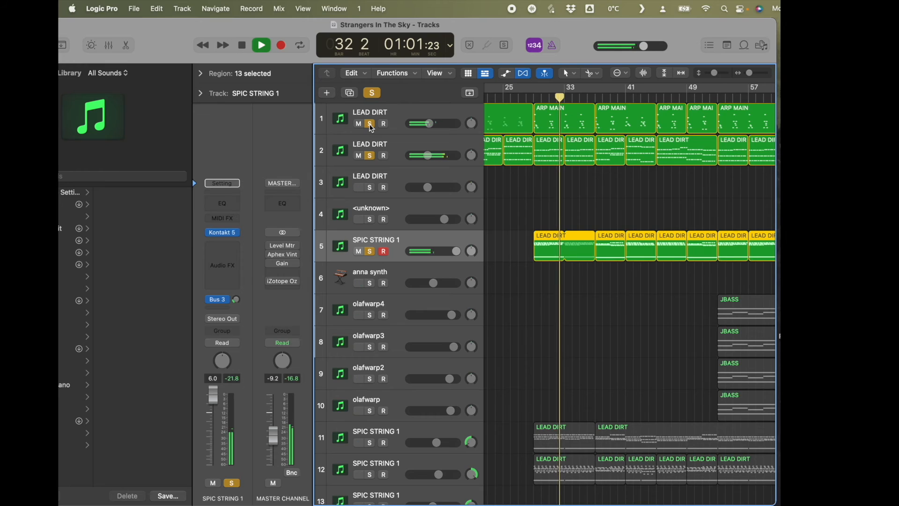
left_click(371, 125)
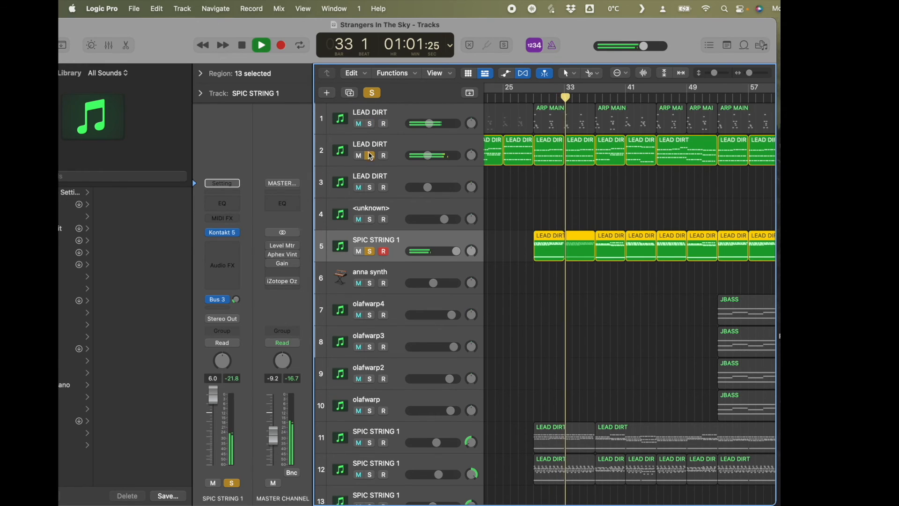
left_click(370, 160)
left_click(369, 156)
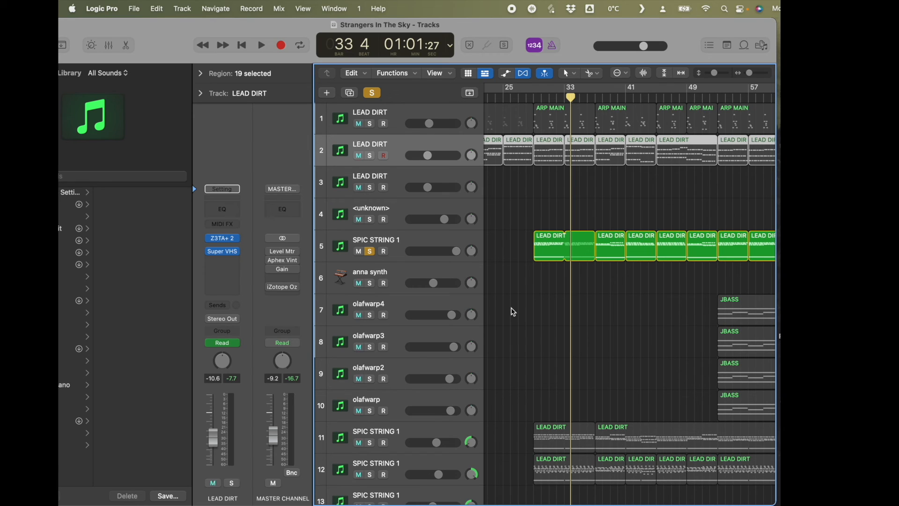
Solo SPIC STRING 1 tracks 11 and 12 alongside track 5, and play them together from bar 29
left_click(371, 444)
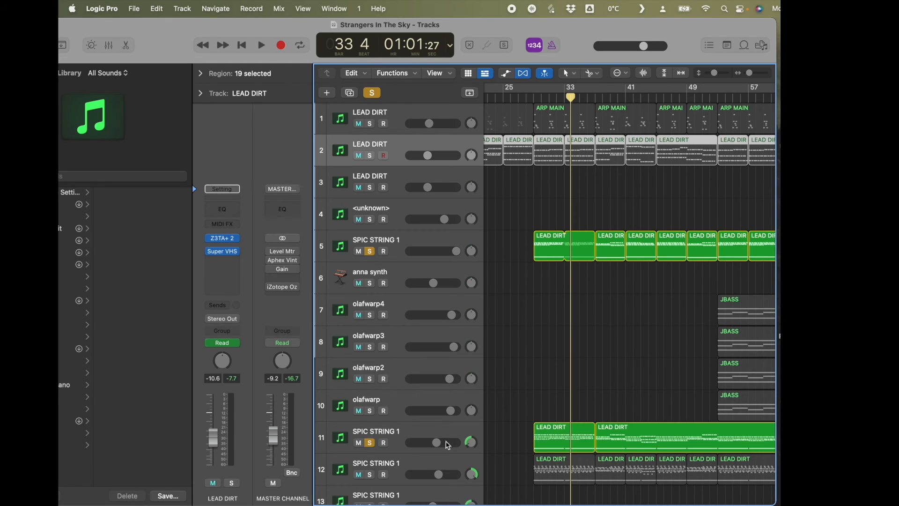
left_click(377, 475)
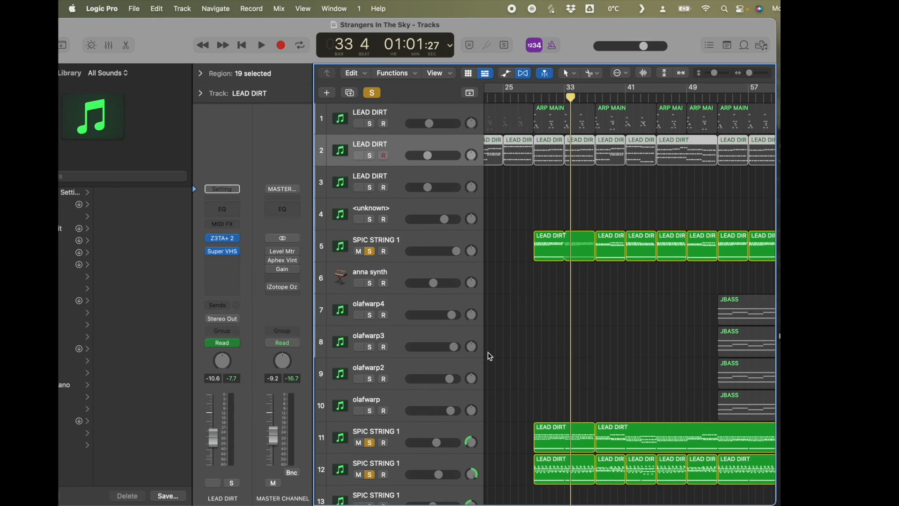
scroll(490, 356, "down", 3)
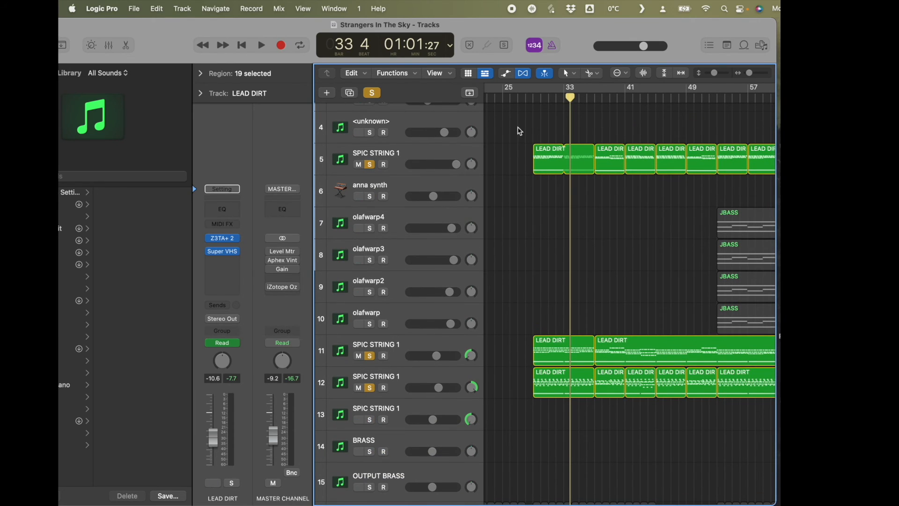
left_click(526, 99)
key("space")
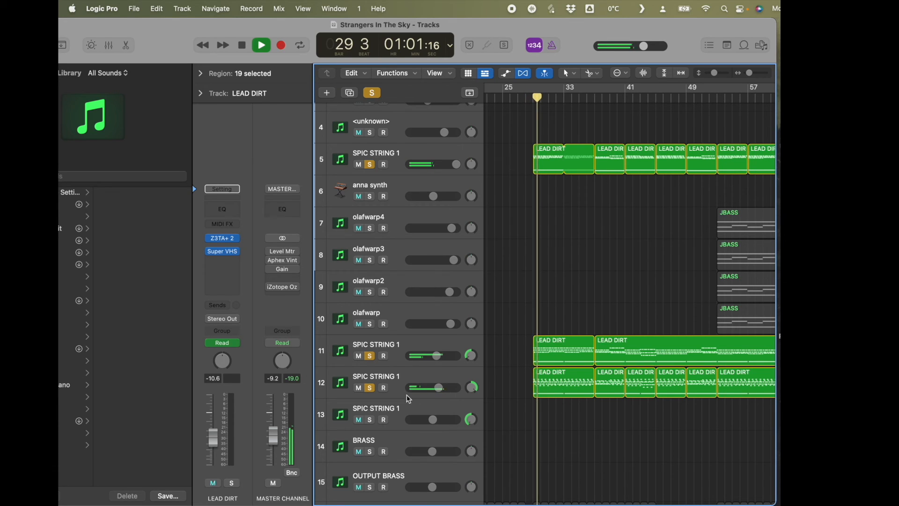
Examine the note pattern of track 12's first LEAD DIRT region during playback, close the Piano Roll, and stop playback
double_click(561, 384)
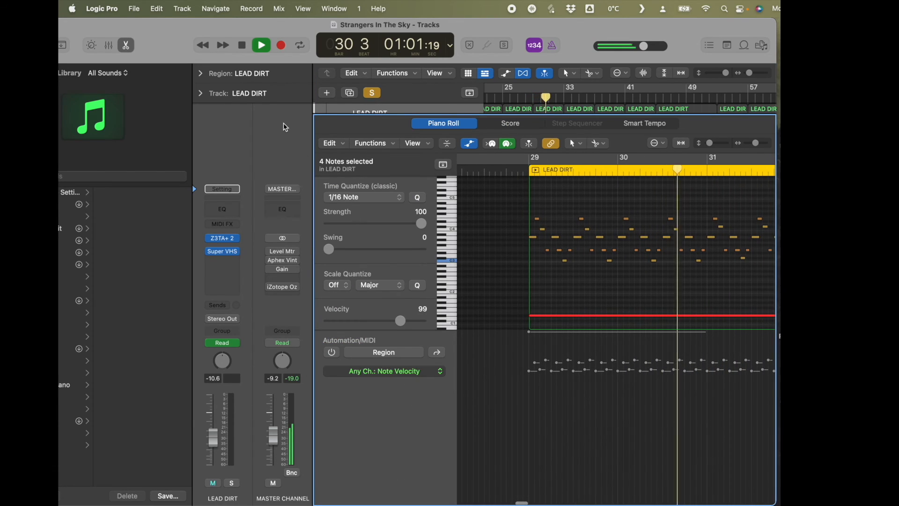
key("e")
scroll(592, 285, "up", 1)
key("space")
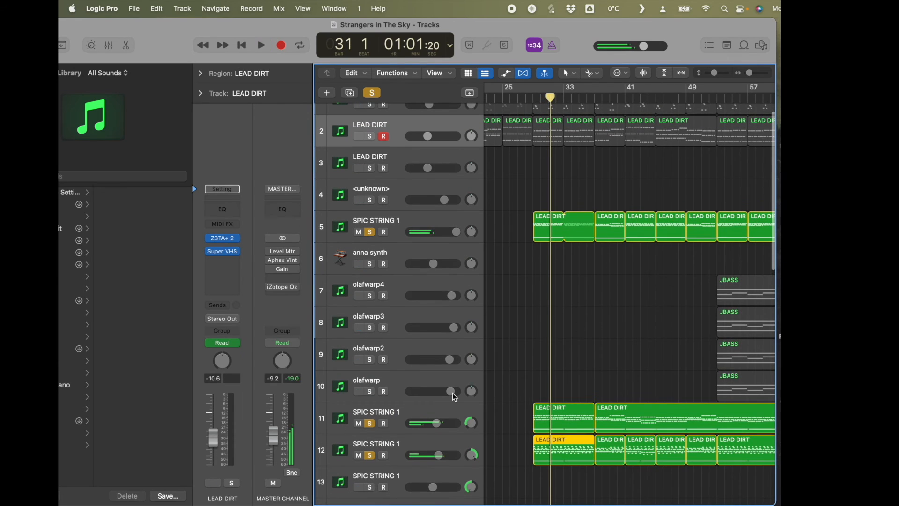
Select track 12, examine its Kontakt Joshua Bell Violin instrument, and close the plug-in window
left_click(409, 460)
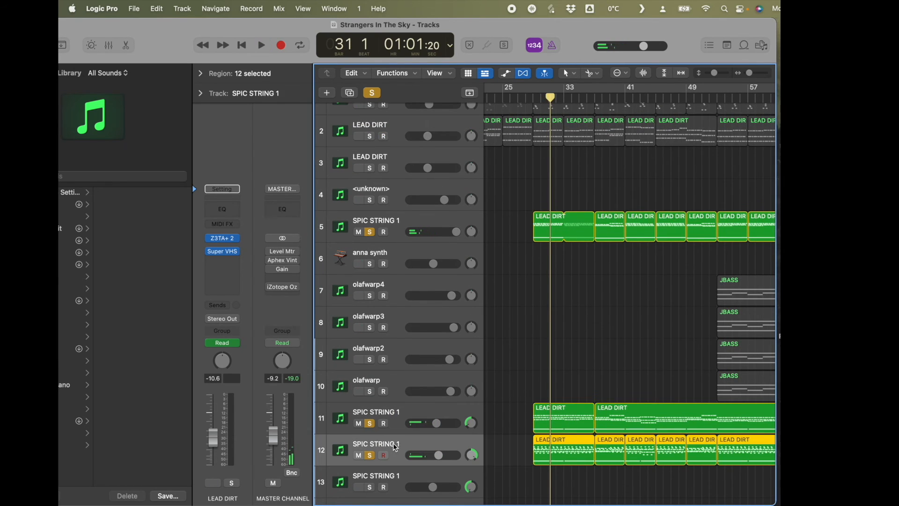
left_click(223, 223)
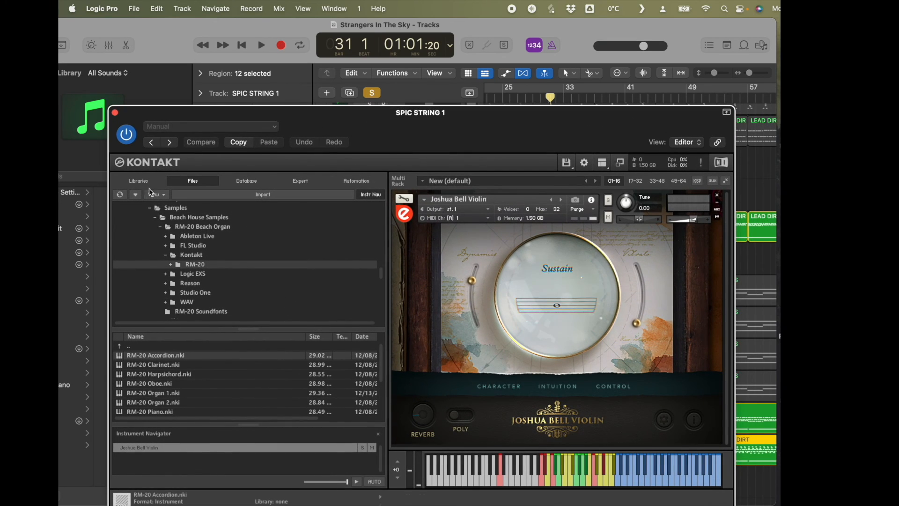
left_click(115, 113)
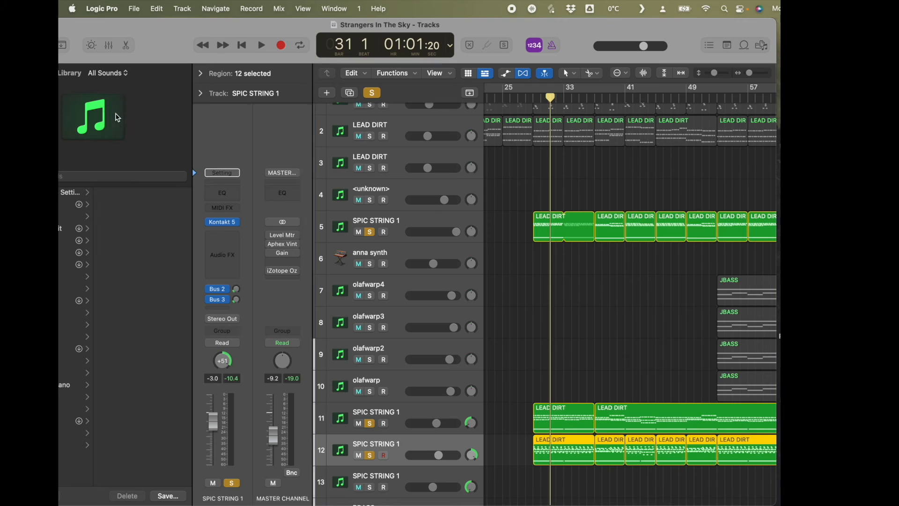
Select track 11, examine its Kontakt Joshua Bell Violin instrument and close it, and check the track's pan
left_click(401, 417)
left_click(223, 222)
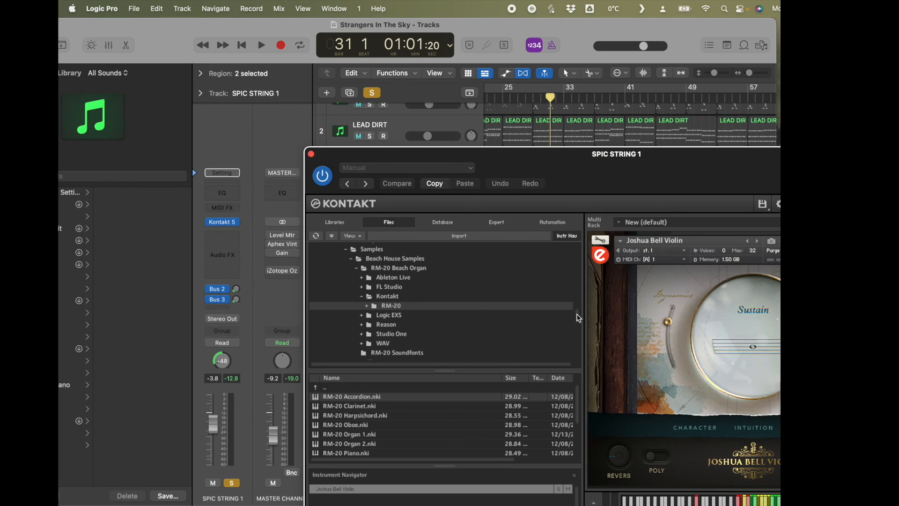
left_click(311, 154)
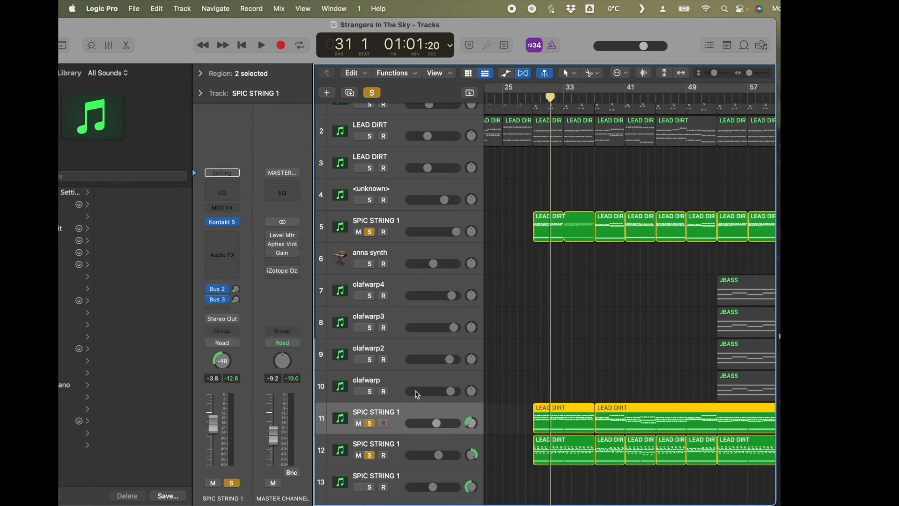
left_click_drag(471, 426, 472, 424)
Select track 5, review the notes of the first LEAD DIRT region on track 12 in the Piano Roll, and close the editor
left_click(379, 240)
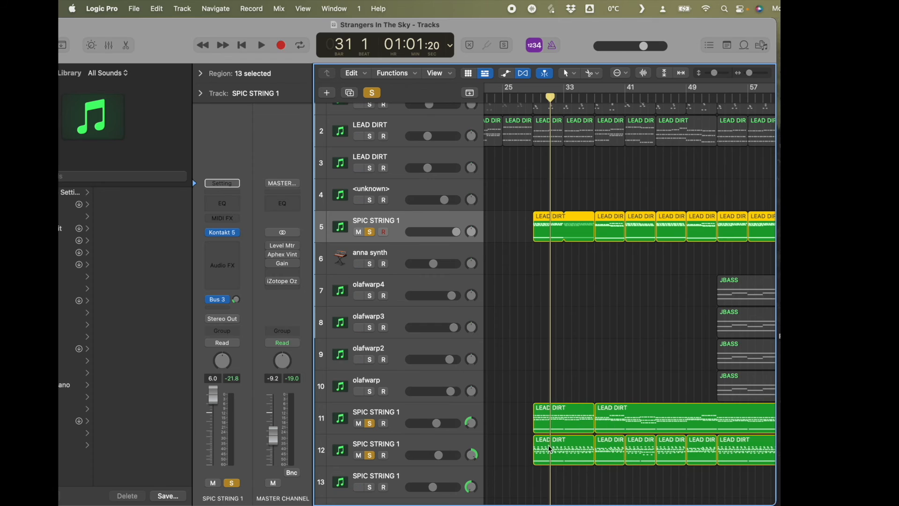
left_click(511, 458)
double_click(553, 457)
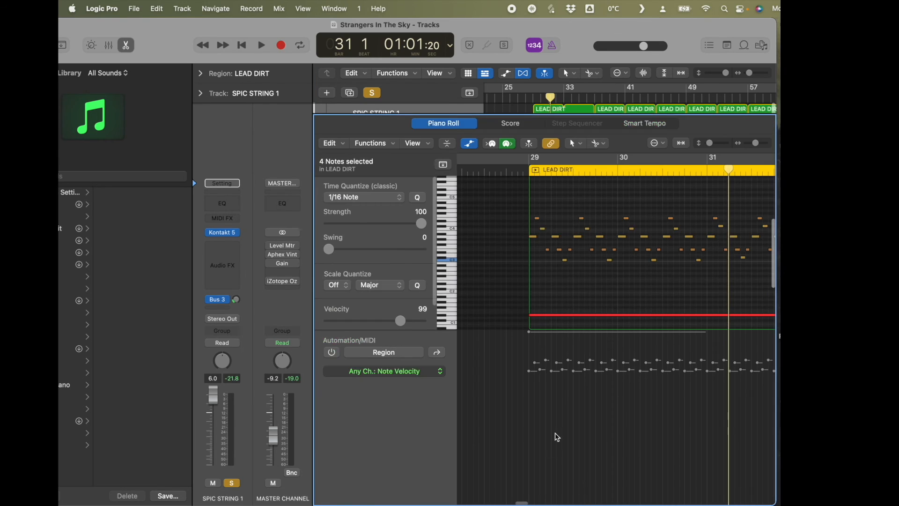
left_click(128, 46)
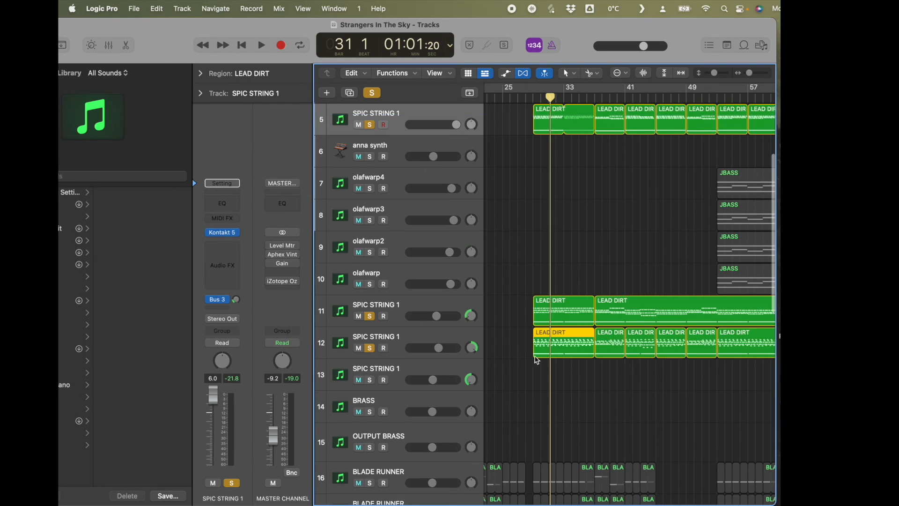
Select the first LEAD DIRT regions on tracks 11 and 12 together, and then the first LEAD DIRT region on track 5
left_click(527, 345)
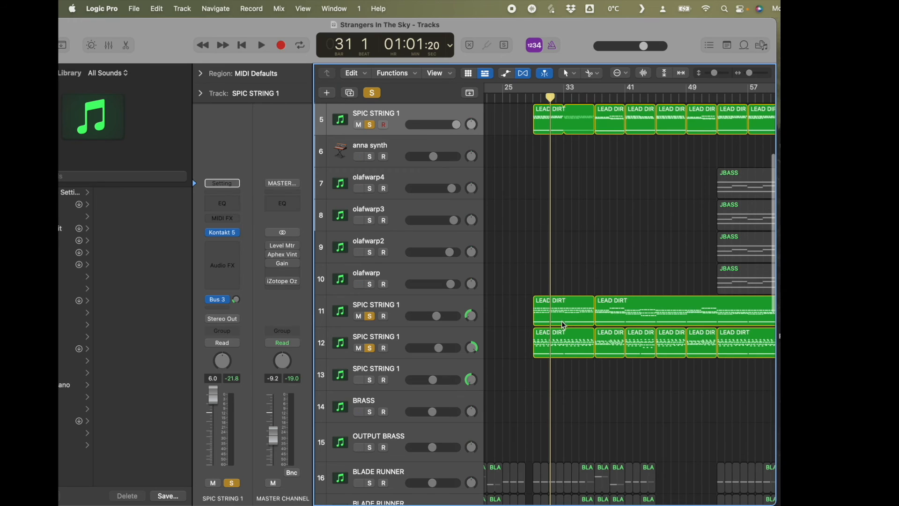
mouse_move(546, 313)
left_mouse_down()
mouse_move(546, 338)
mouse_move(546, 312)
left_mouse_up()
left_click(572, 340, "shift")
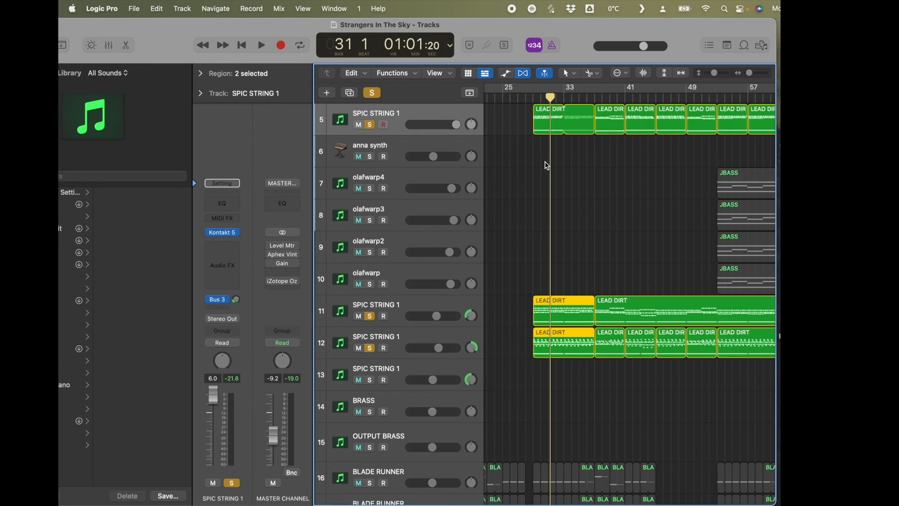
scroll(546, 125, "up", 1)
left_click(543, 147)
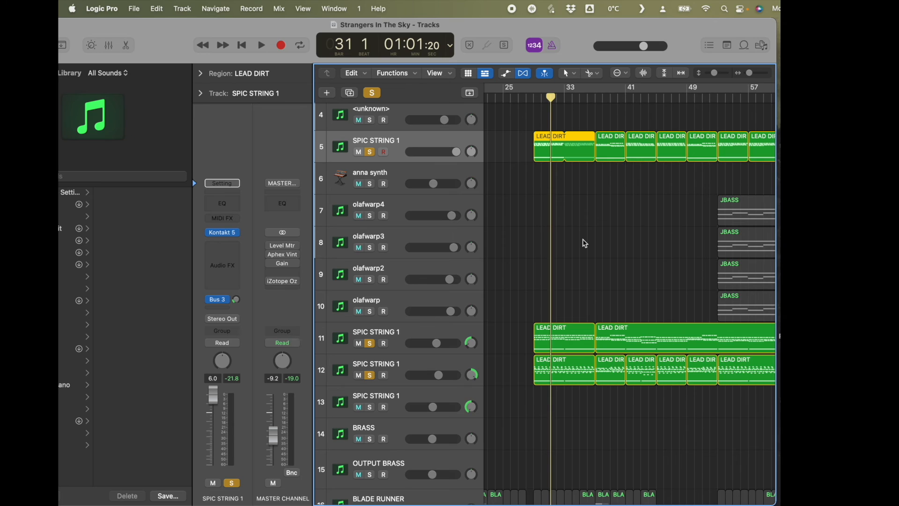
Play the soloed string parts from bar 29 and add the LEAD DIRT part on track 2 to the solo
left_click(532, 97)
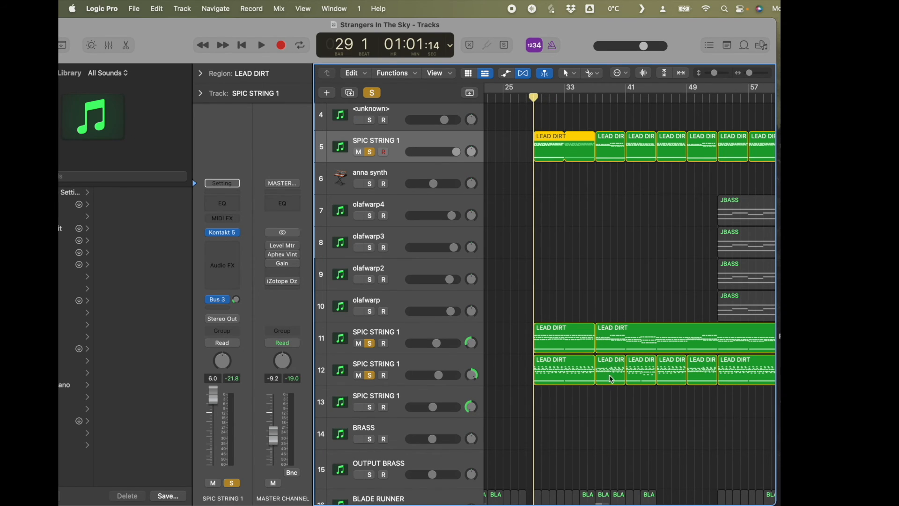
key("space")
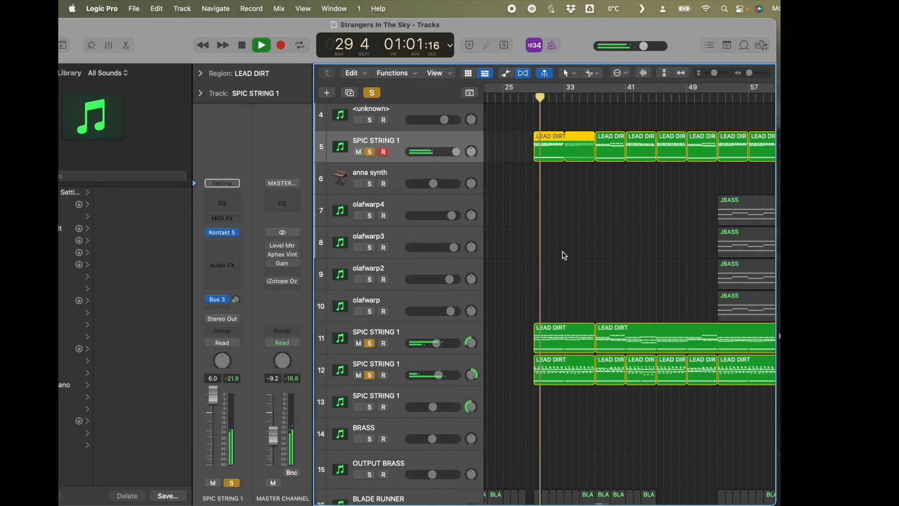
scroll(566, 231, "up", 3)
left_click(370, 156)
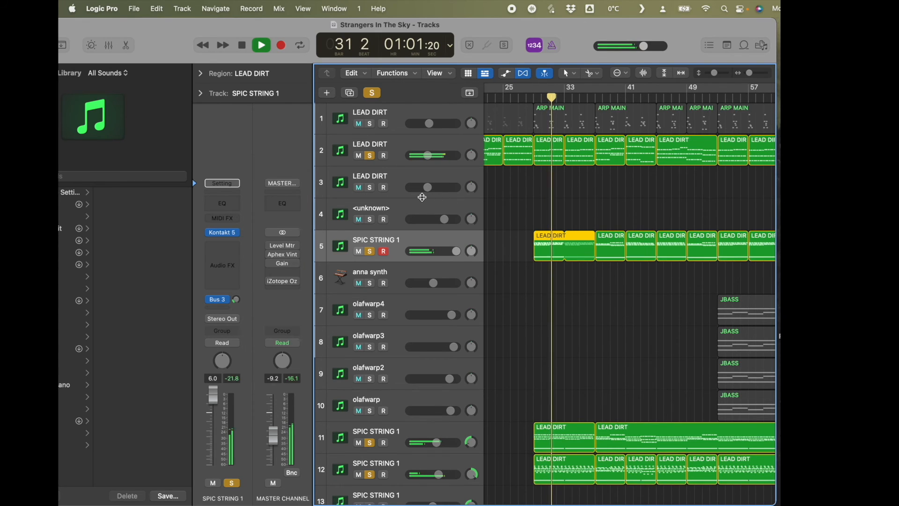
Audition RETRO DRUMS on track 26 by soloing it with the strings and lead, and stop playback
scroll(531, 338, "down", 4)
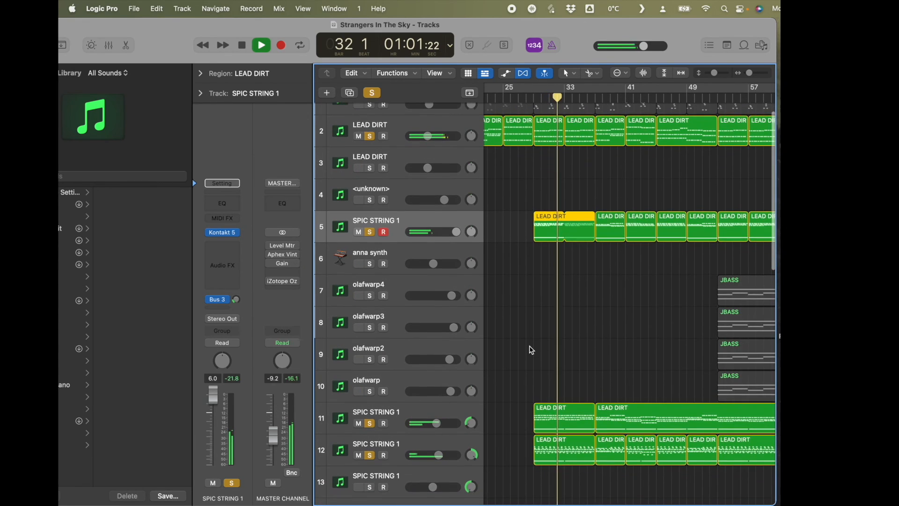
scroll(532, 349, "down", 8)
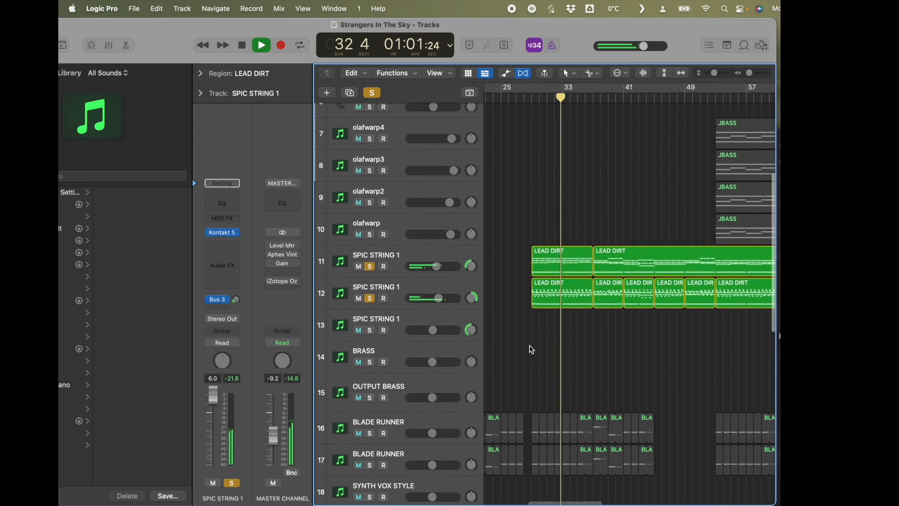
scroll(532, 348, "down", 7)
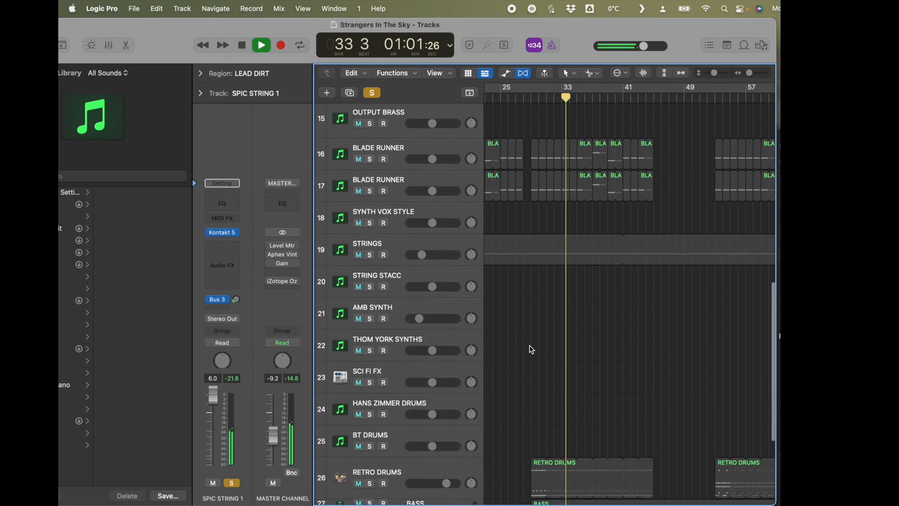
left_click(370, 343)
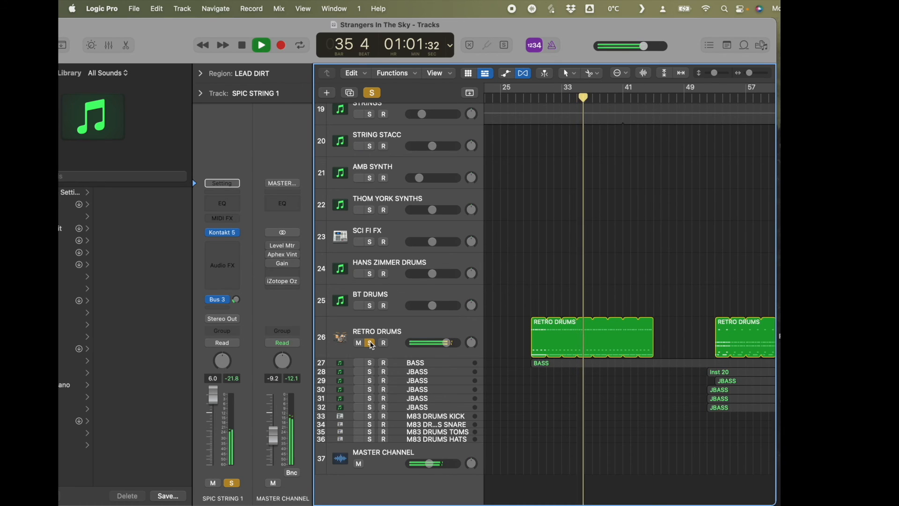
key("space")
Switch the solo from RETRO DRUMS to the BASS part on track 27 and play from bar 29
scroll(554, 237, "up", 1)
scroll(554, 237, "up", 5)
left_click(371, 432)
left_click(370, 452)
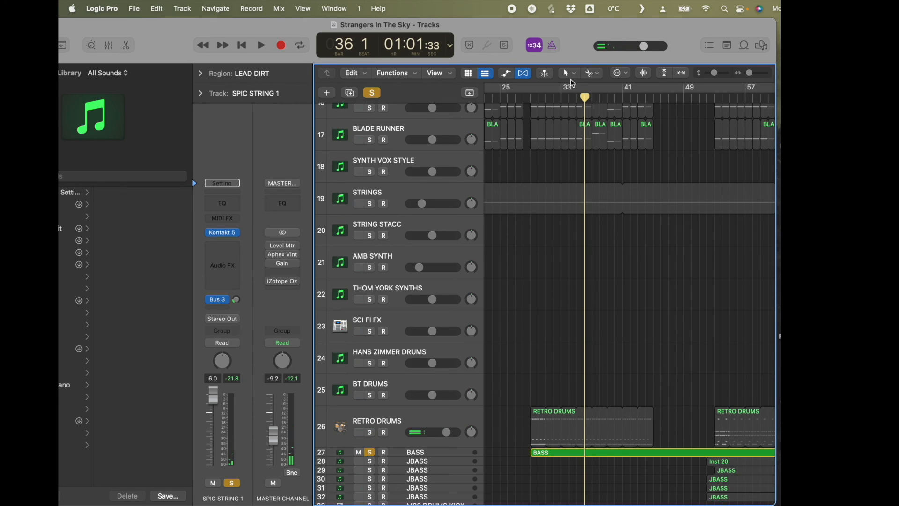
left_click(530, 98)
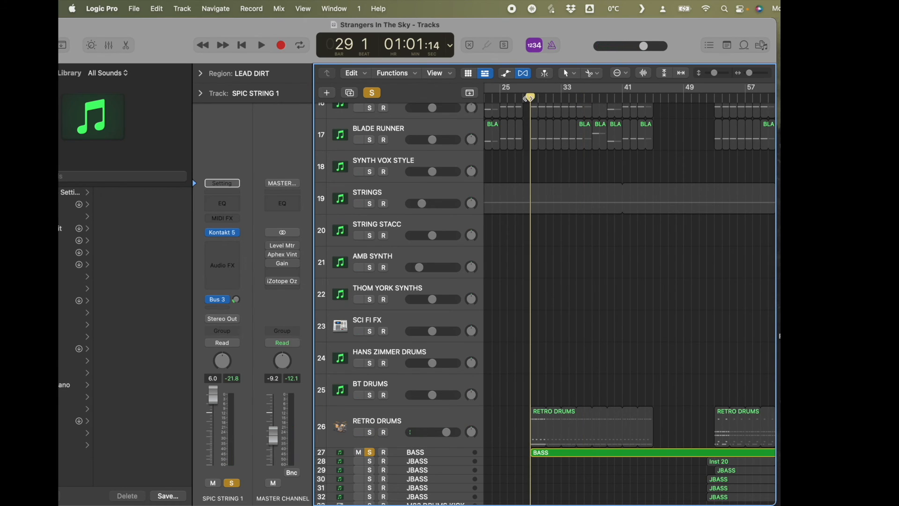
key("space")
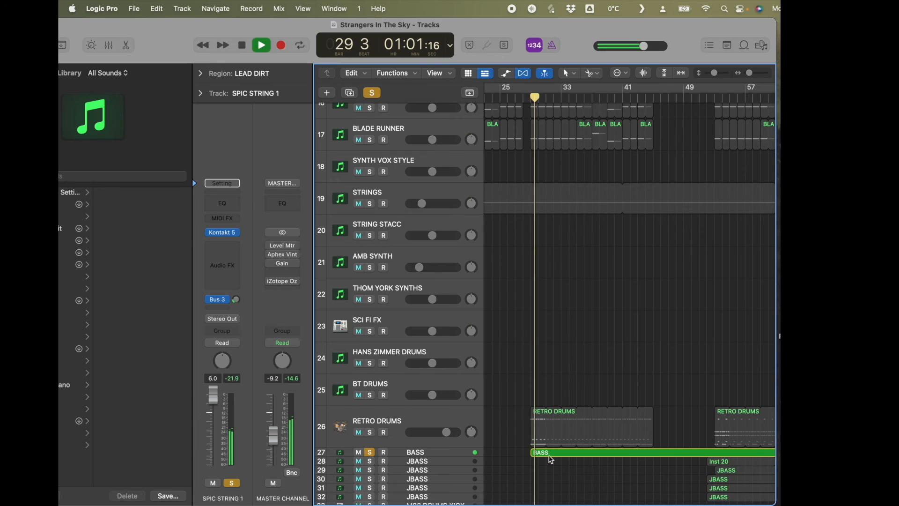
Examine the BASS region in the Piano Roll, stop playback, and select all notes on its lower held pitch
double_click(551, 454)
key("space")
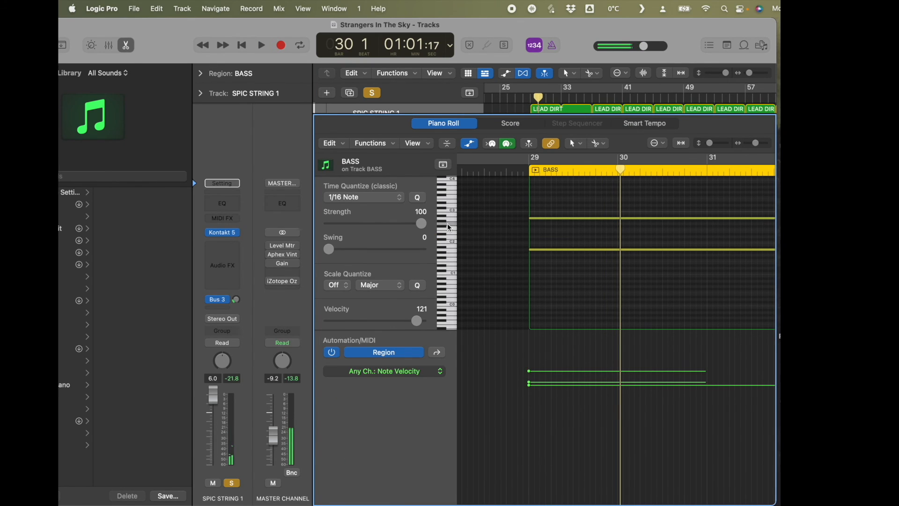
left_click(453, 250)
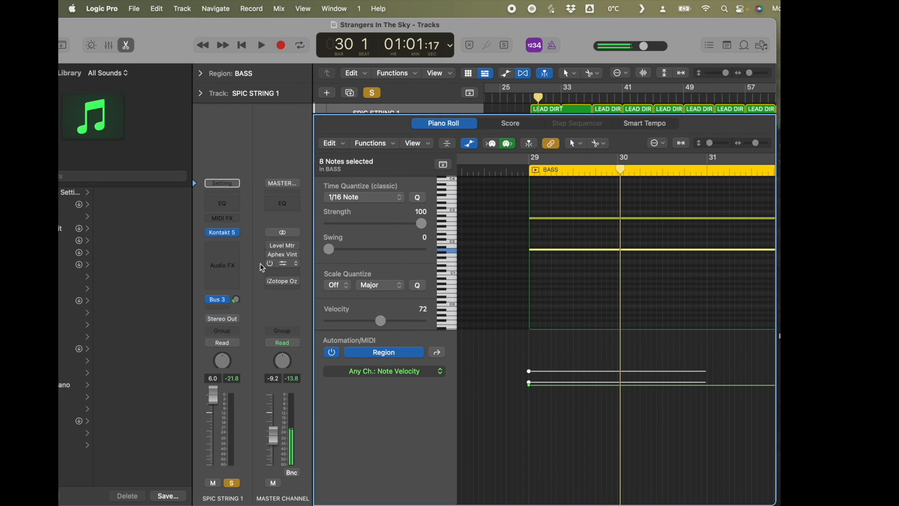
Check the Violins 1 patch in track 5's Kontakt instrument, close the plug-in window, and close the Piano Roll
left_click(223, 233)
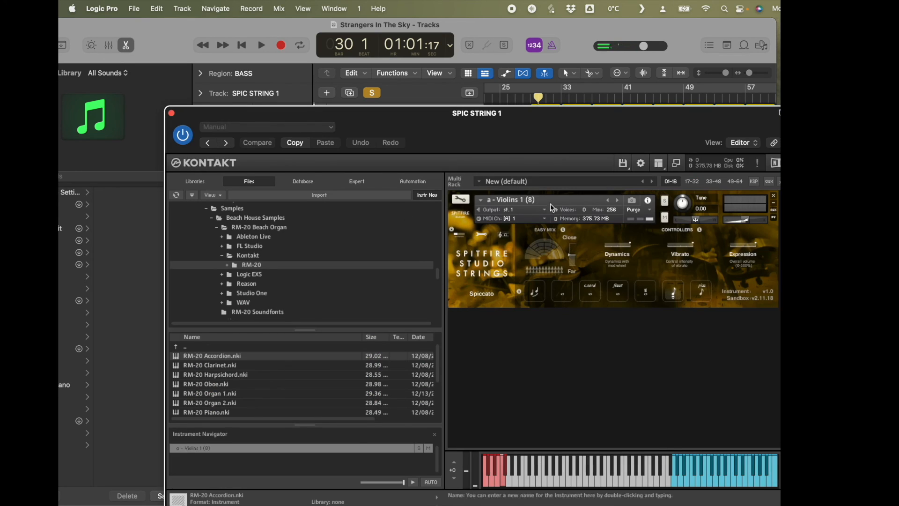
left_click(172, 113)
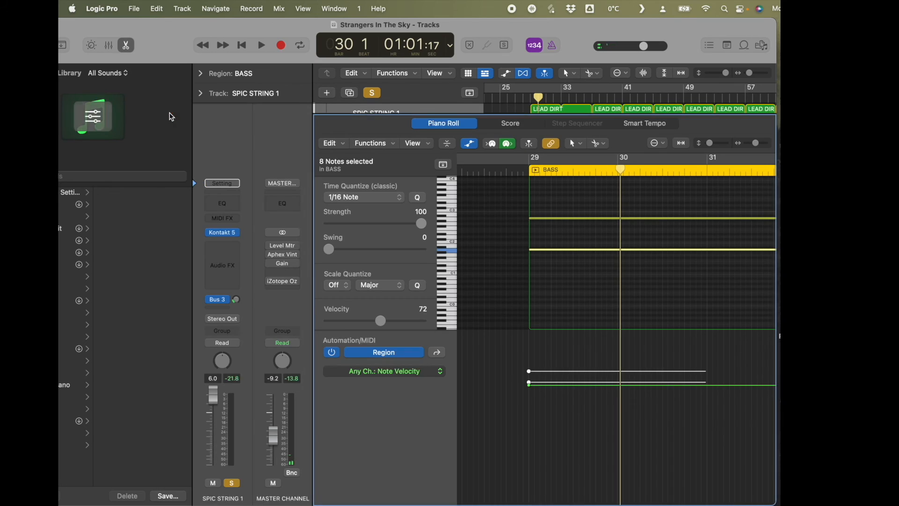
left_click(124, 45)
Select the BASS track, examine its TAL U-No-LX synth with the Long-Horror Movie preset, and close the plug-in window
left_click(404, 343)
scroll(527, 421, "down", 15)
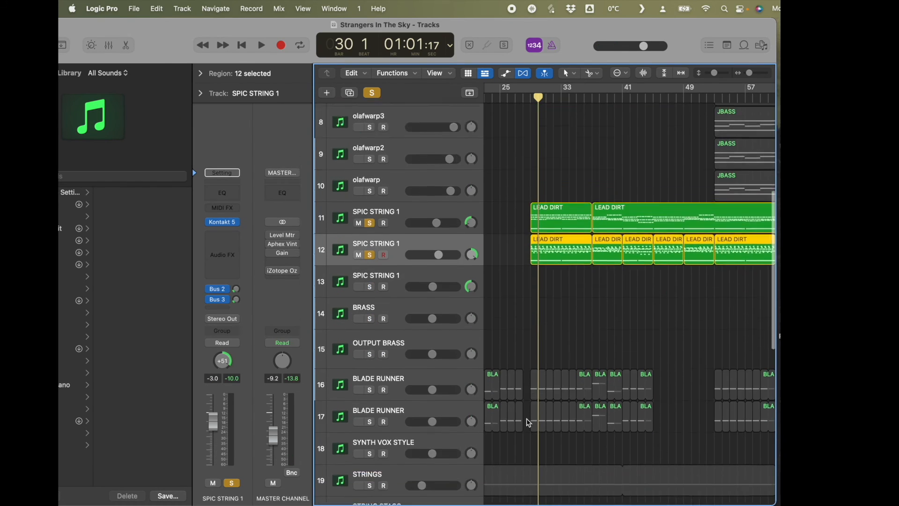
left_click(418, 349)
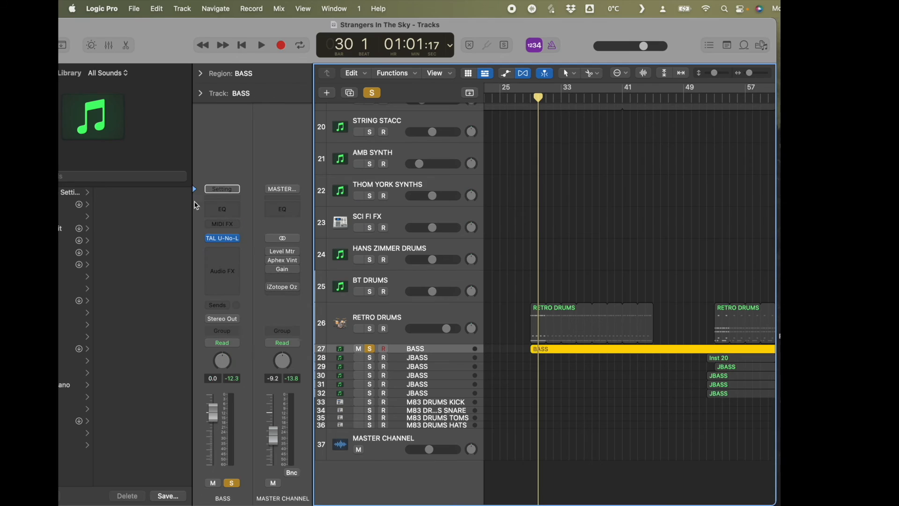
left_click(225, 239)
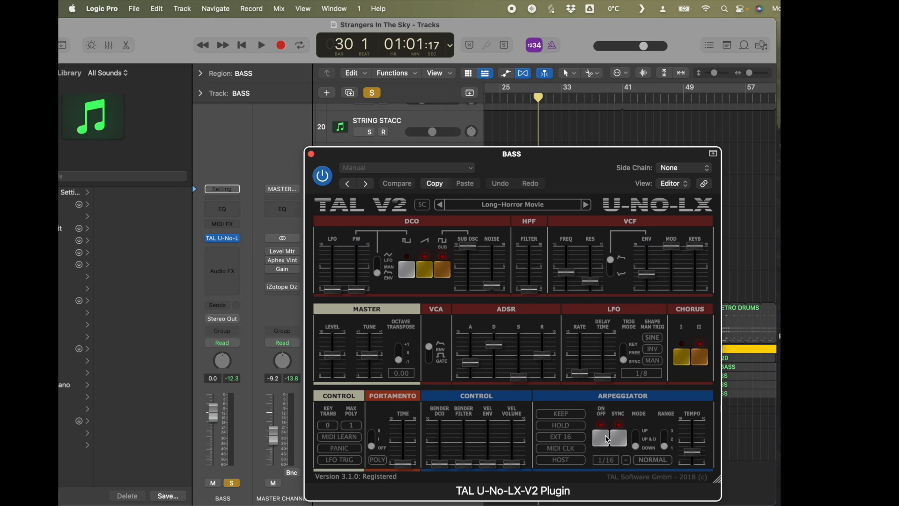
left_click(311, 154)
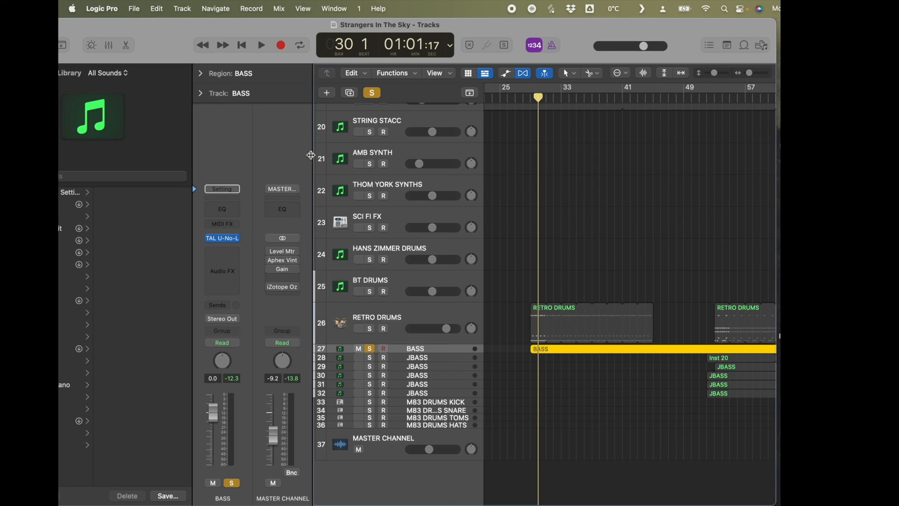
Resume playback and unsolo the SPIC STRING 1 tracks and LEAD DIRT track 2 so that only BASS is soloed
key("space")
scroll(453, 153, "up", 10)
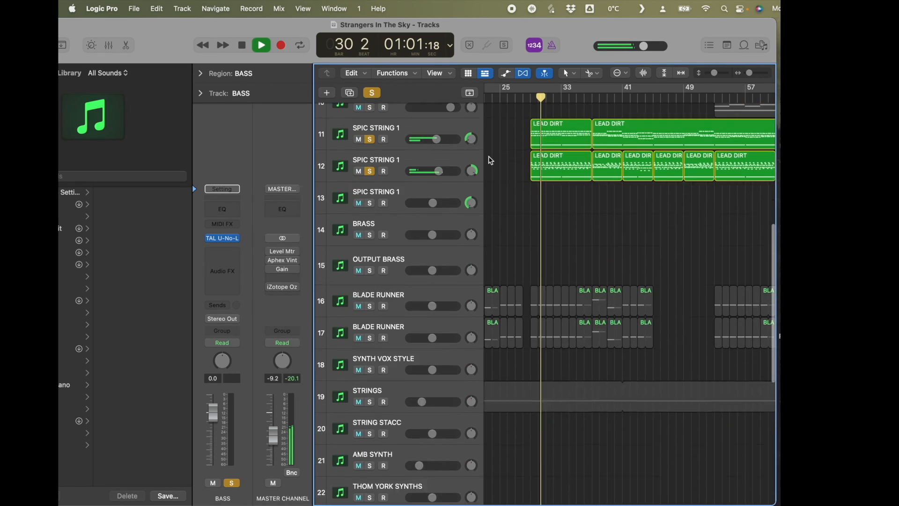
scroll(372, 189, "up", 7)
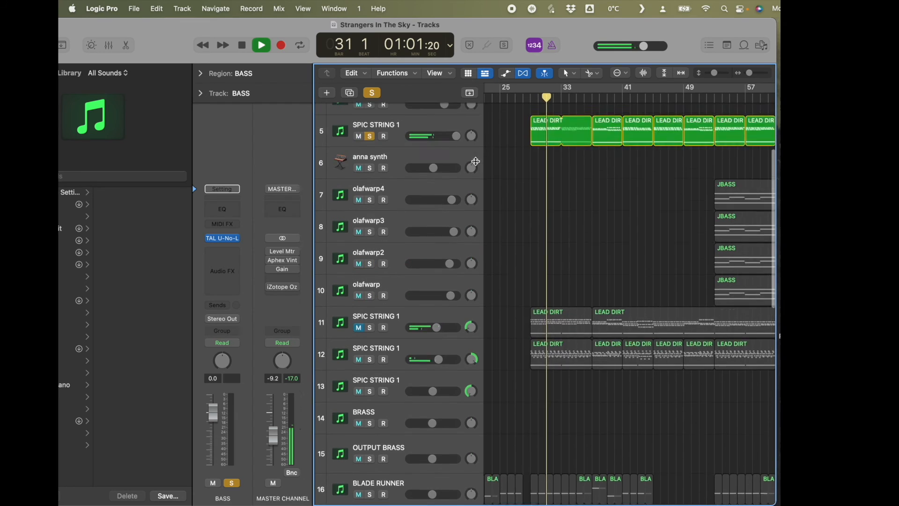
left_click(369, 239)
left_click(370, 143)
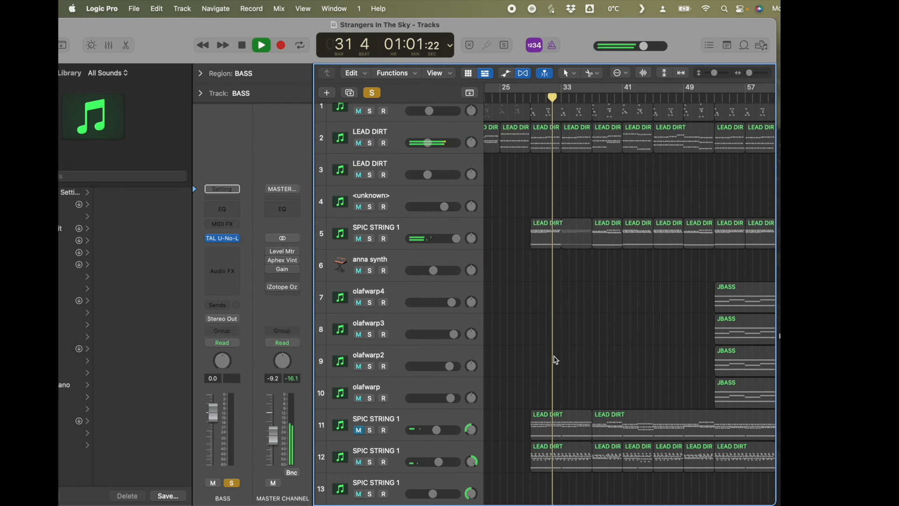
scroll(556, 367, "down", 15)
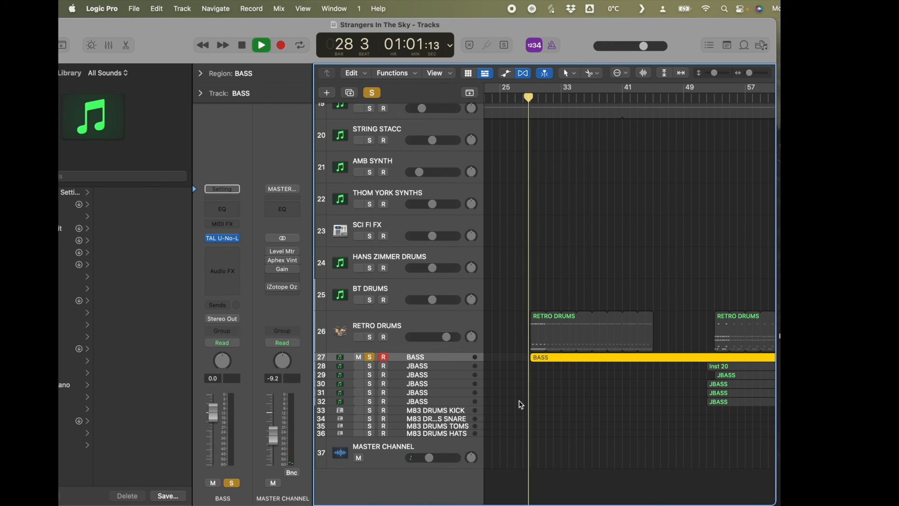
Examine the BASS track's TAL U-No-LX settings during playback, close the plug-in, replay the start of the bass part, and stop
left_click(225, 241)
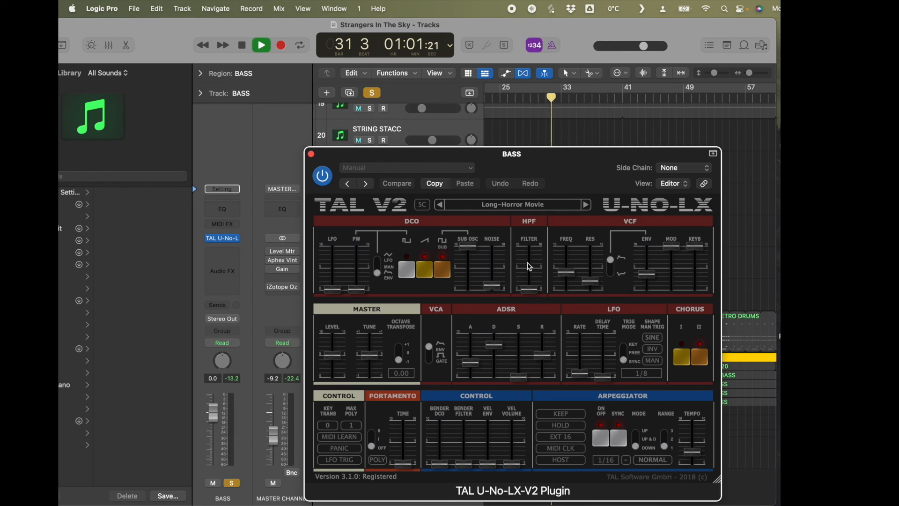
left_click(312, 155)
left_click(528, 100)
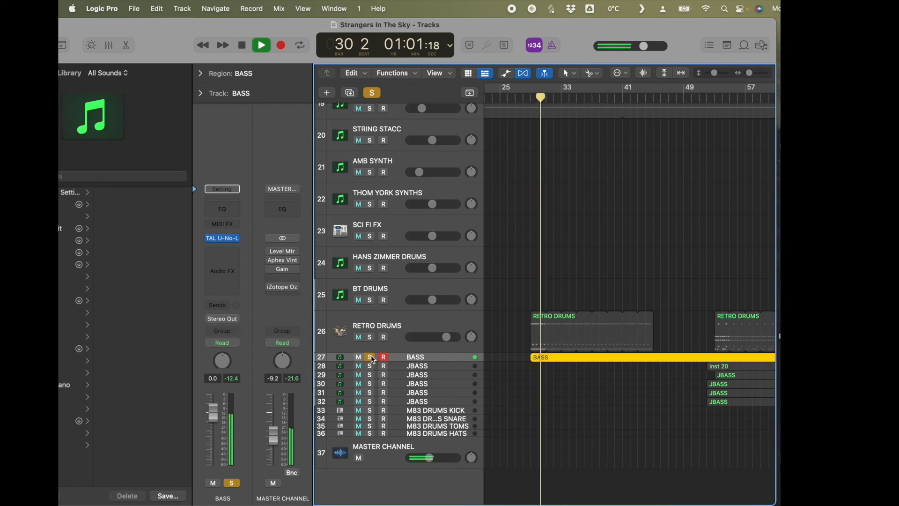
key("space")
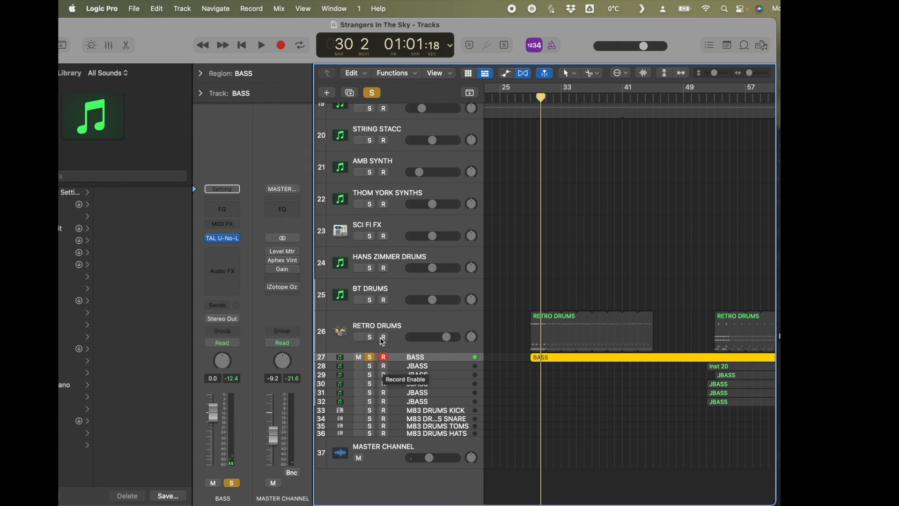
Play from bar 27 and add SPIC STRING 1 tracks 12 and 11 to the BASS solo
key("space")
left_click(515, 97)
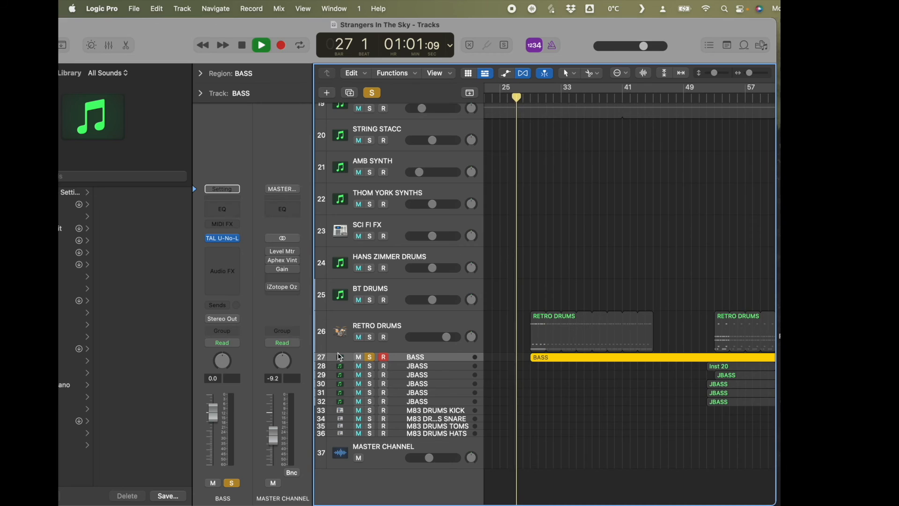
scroll(455, 313, "up", 6)
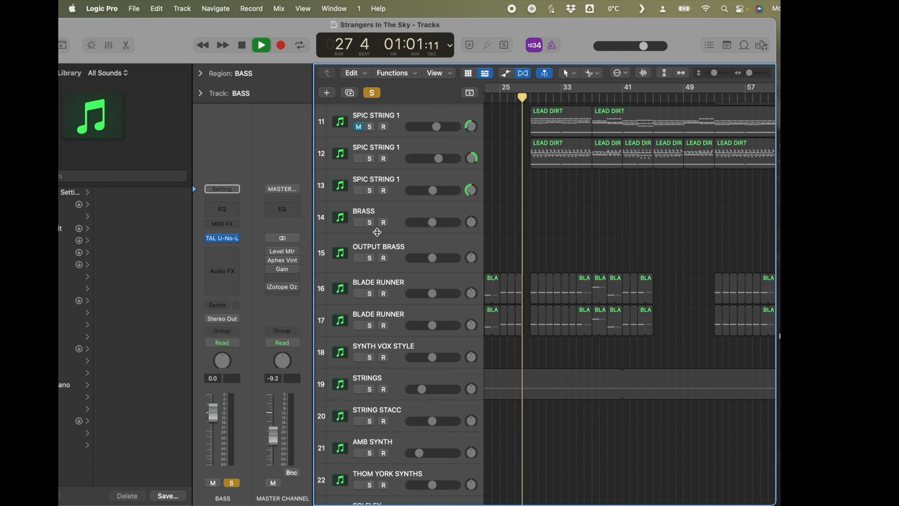
scroll(374, 313, "up", 3)
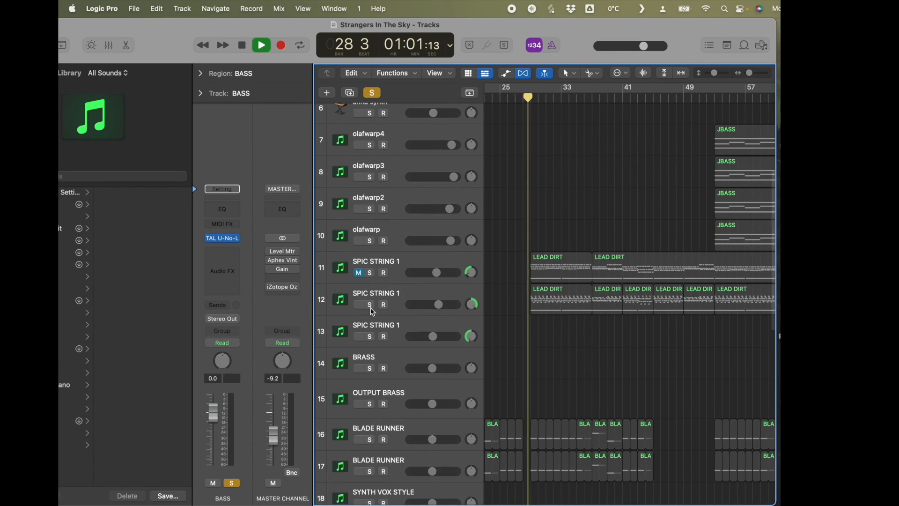
left_click(371, 305)
left_click(370, 273)
scroll(377, 209, "up", 1)
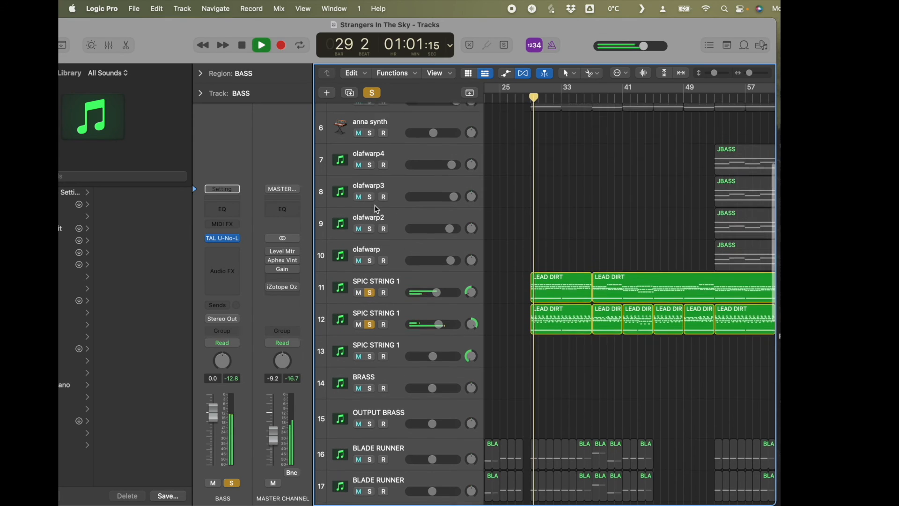
Solo SPIC STRING 1 on track 5 and the LEAD DIRT tracks 2 and 1 as well while the song plays
scroll(377, 210, "up", 4)
left_click(370, 239)
scroll(374, 202, "up", 1)
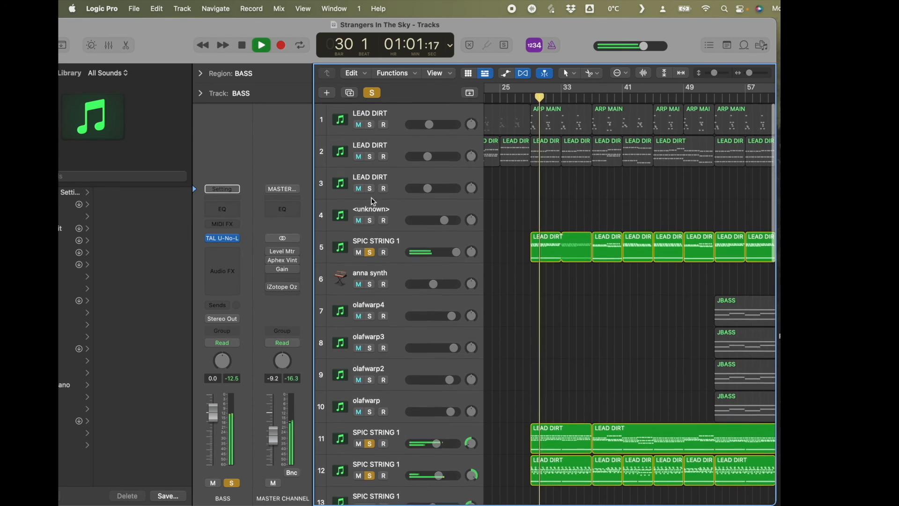
left_click(370, 156)
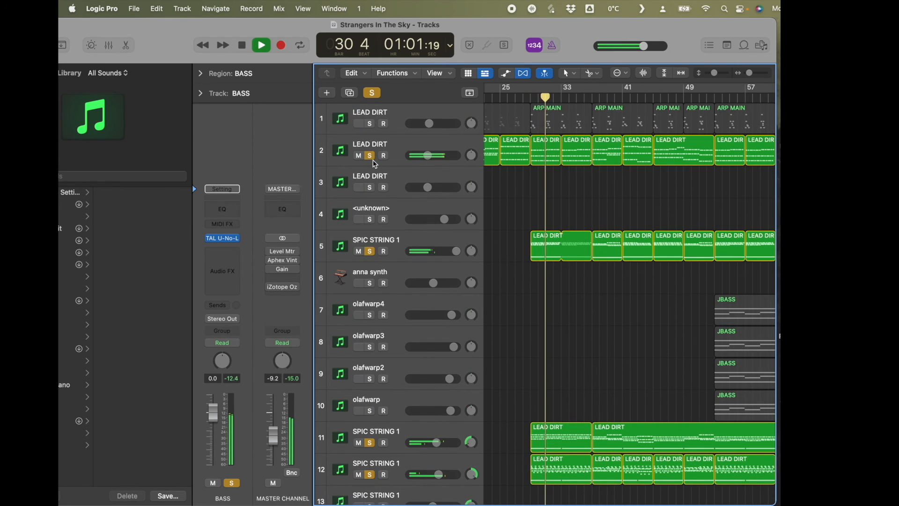
left_click(371, 126)
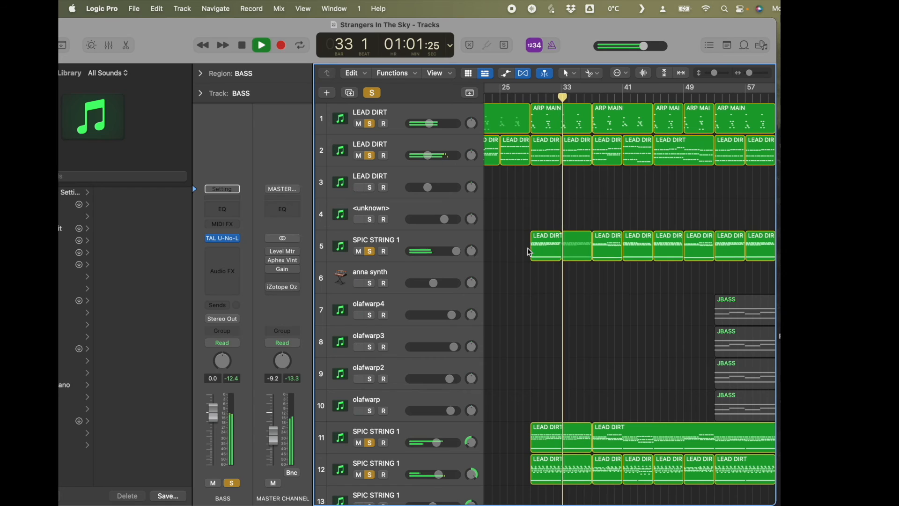
Stop playback and clear the solo from all soloed tracks
scroll(512, 361, "down", 1)
scroll(511, 358, "down", 5)
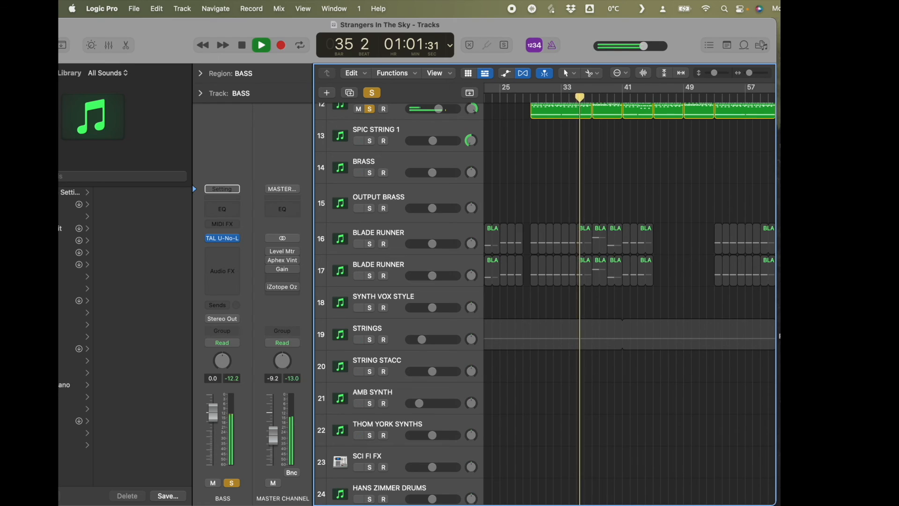
key("super+Left")
key("super+Left")
key("space")
left_click(375, 94)
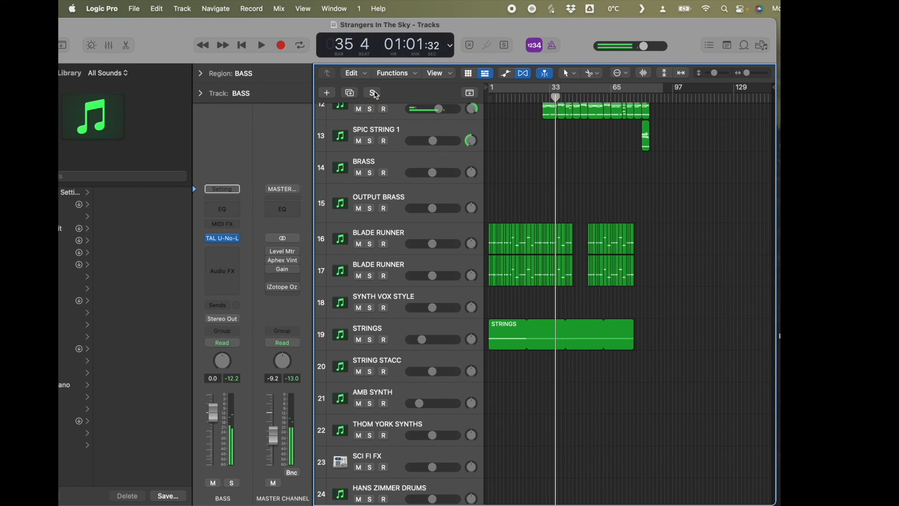
Solo both BLADE RUNNER tracks, 16 and 17, and play them from bar 19
left_click_drag(371, 278, 371, 246)
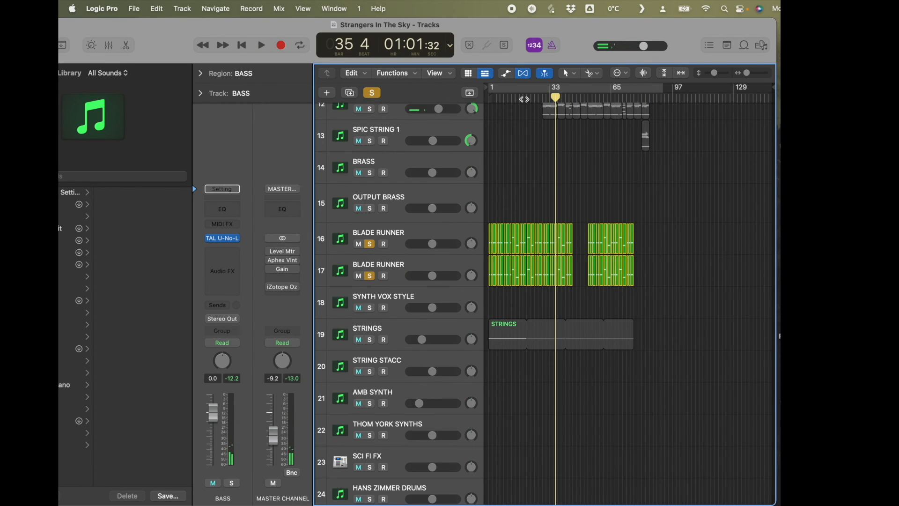
left_click(524, 99)
key("super+Right")
key("super+Right")
key("super+Right")
scroll(551, 172, "left", 3)
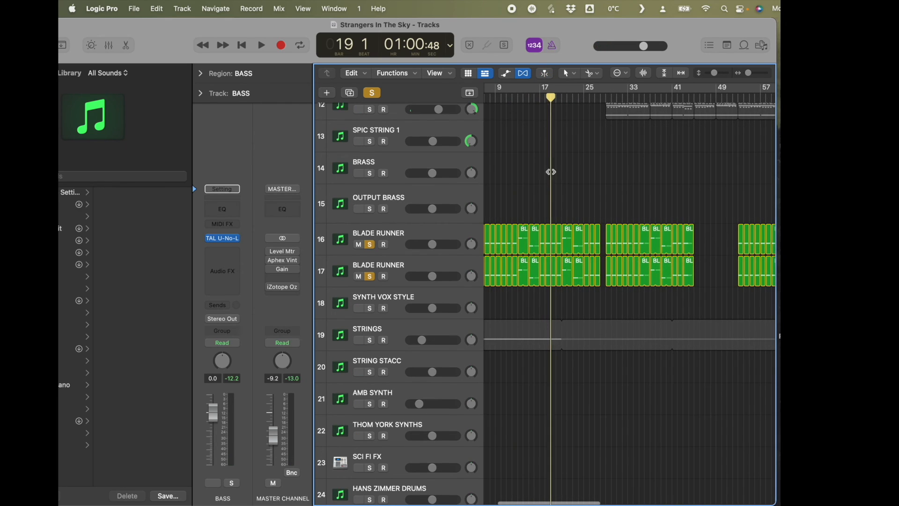
key("space")
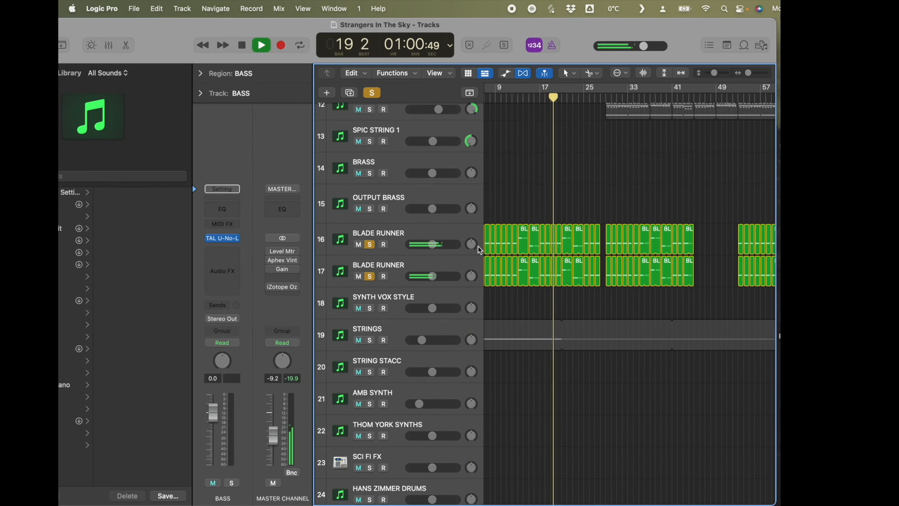
Examine the Serum presets on BLADE RUNNER tracks 16 and 17 during playback, closing each plug-in after viewing it
left_click(397, 233)
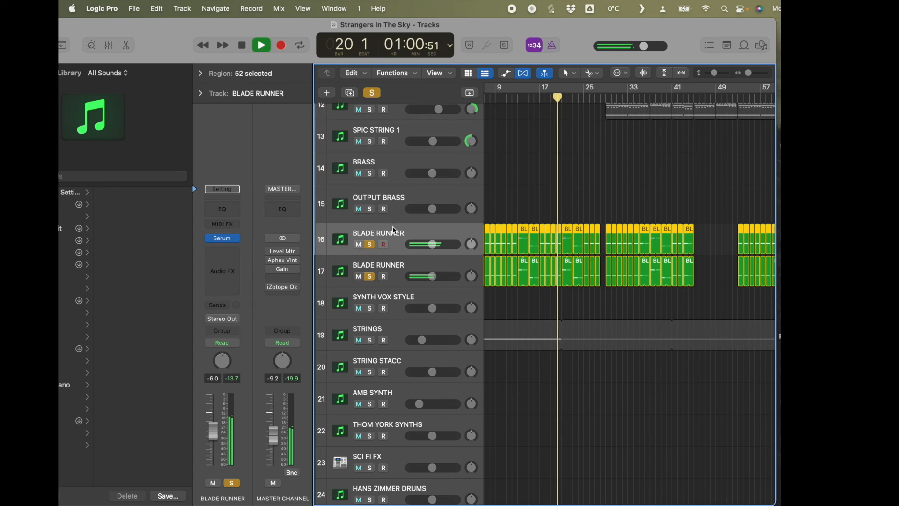
left_click(225, 238)
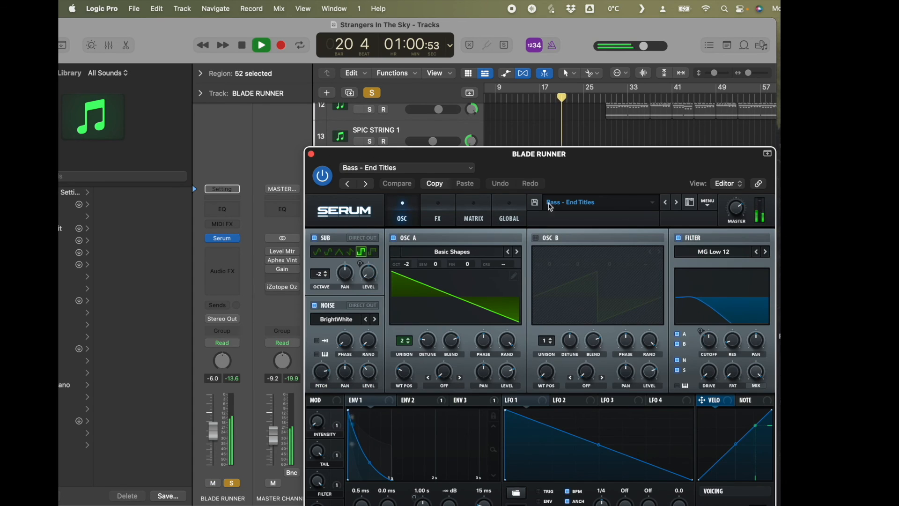
left_click(311, 154)
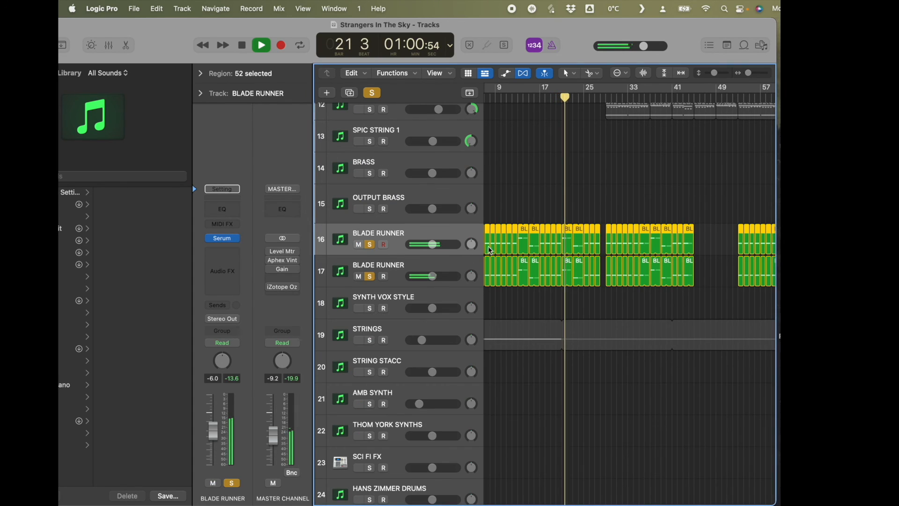
left_click(400, 273)
left_click(223, 238)
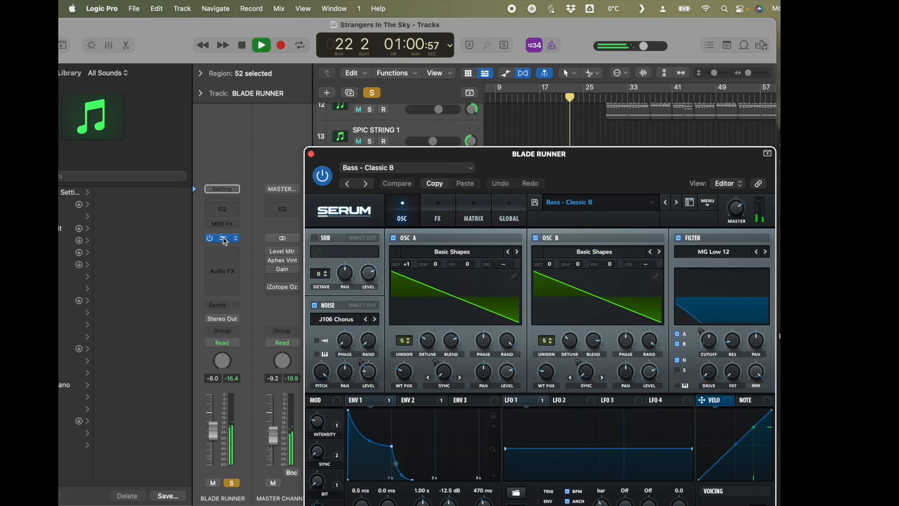
left_click(311, 154)
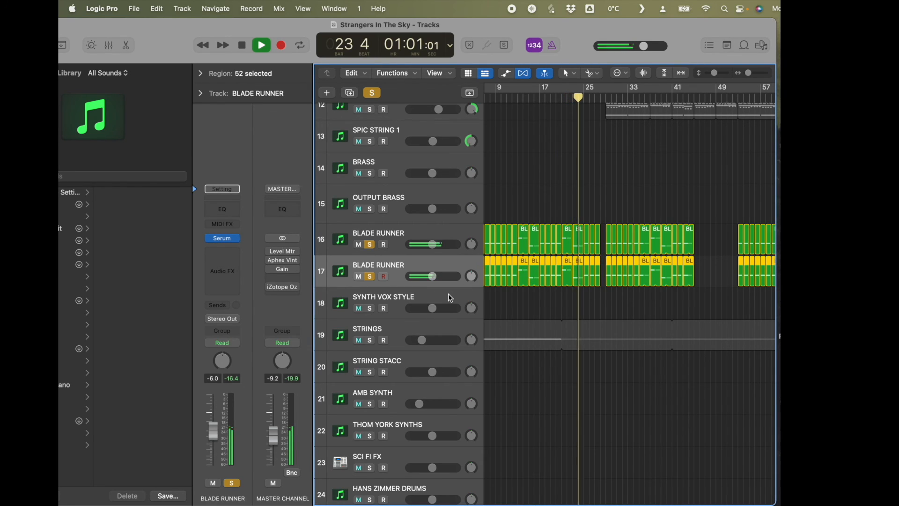
Add LEAD DIRT tracks 2 and 1 to the BLADE RUNNER solo while the song plays
scroll(518, 281, "down", 10)
scroll(520, 287, "up", 20)
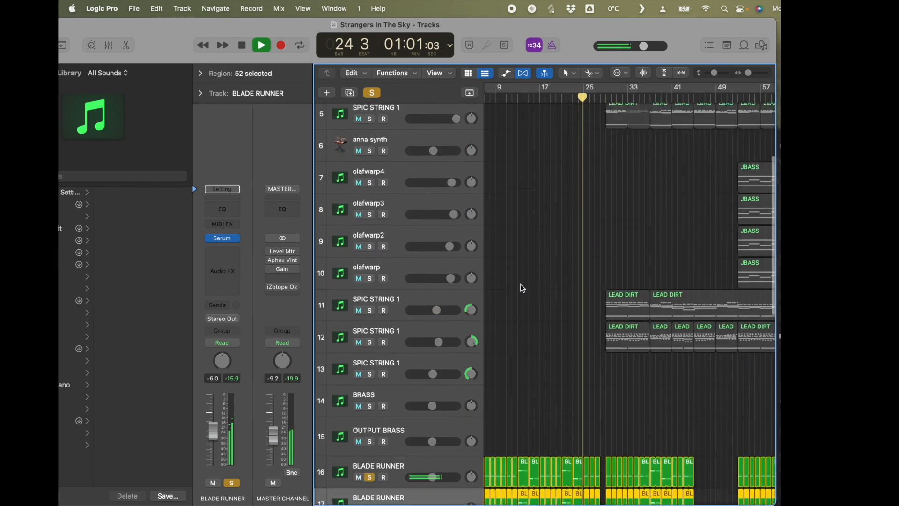
left_click(371, 157)
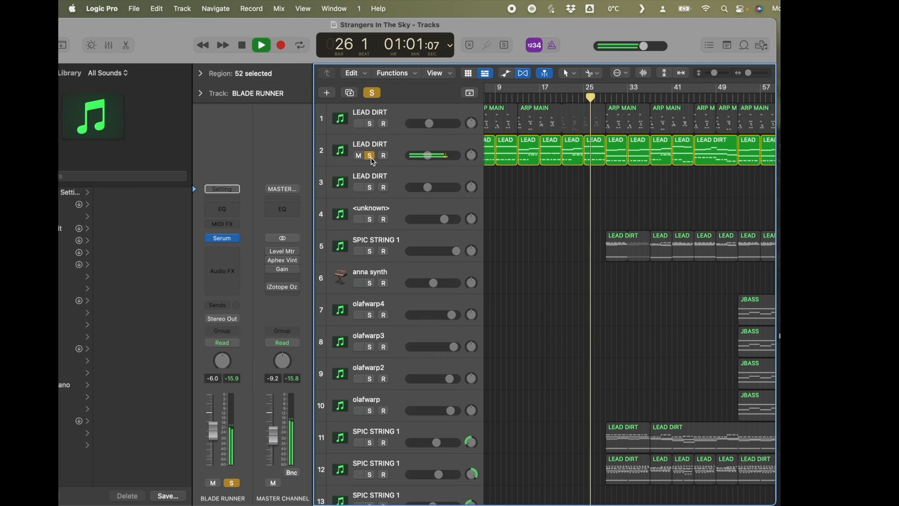
left_click(370, 124)
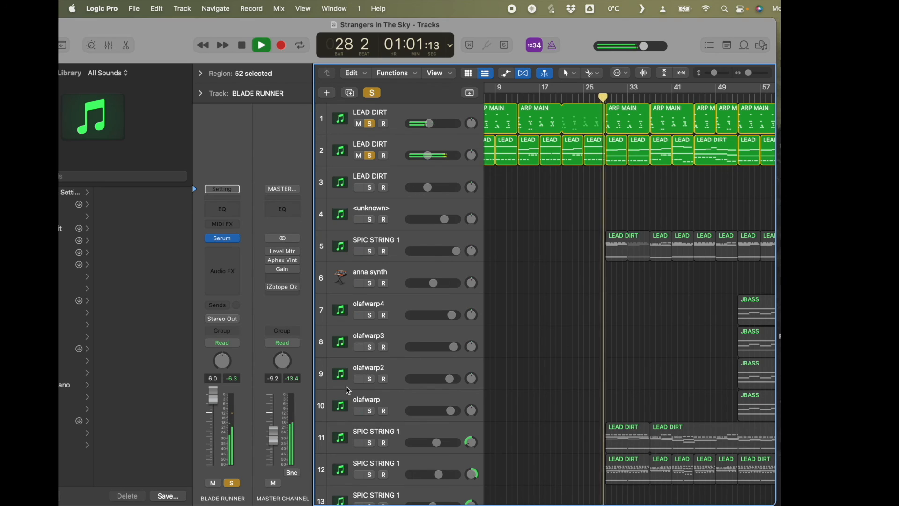
Raise the volume of LEAD DIRT track 1 to -0.3 dB during playback and stop the song
left_click(395, 107)
left_click_drag(211, 443, 213, 402)
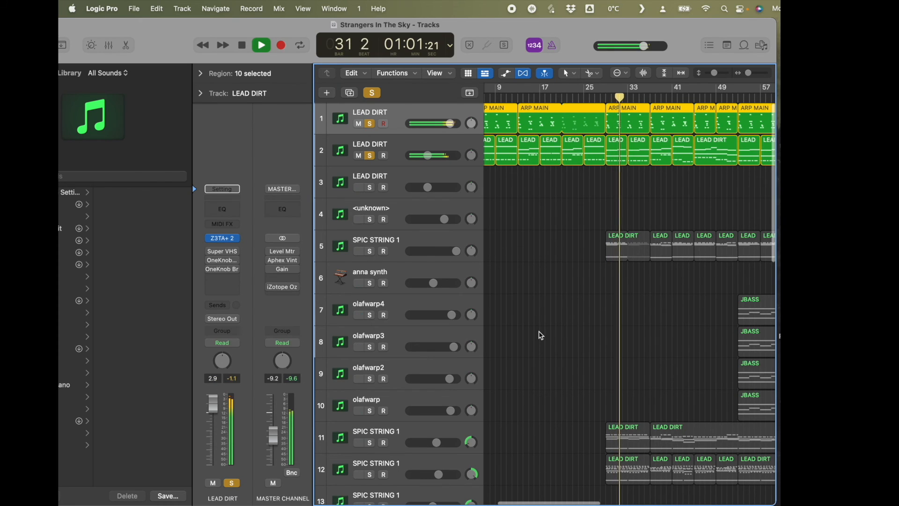
left_click_drag(214, 430, 214, 441)
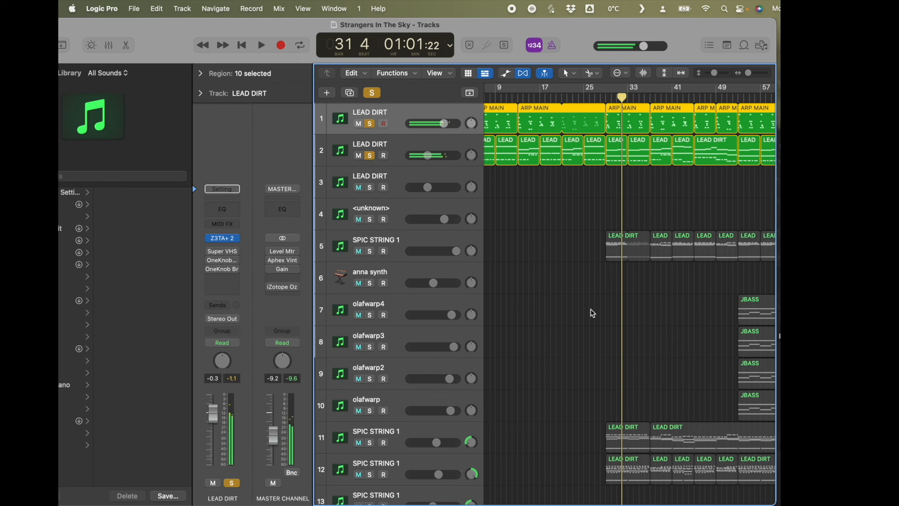
Examine how the soloed LEAD DIRT and BLADE RUNNER regions are laid out across the arrangement
scroll(590, 310, "down", 10)
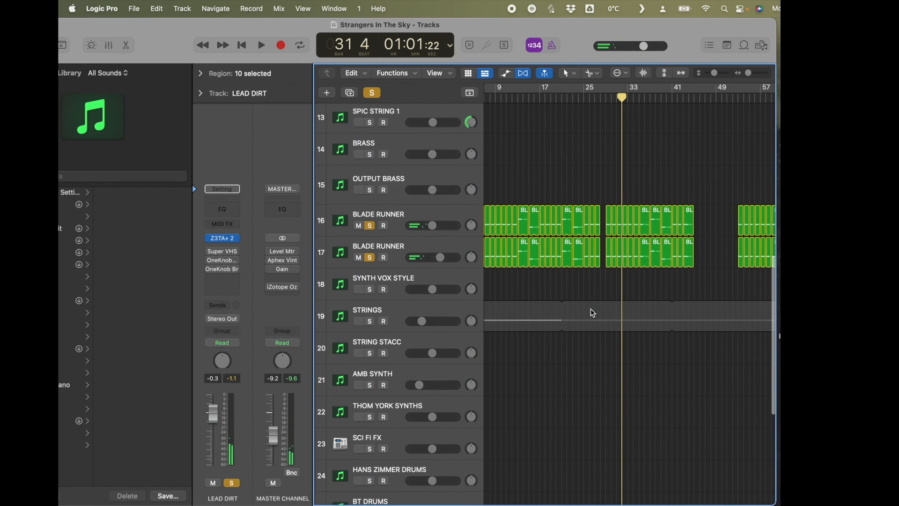
scroll(593, 313, "left", 3)
scroll(590, 234, "up", 10)
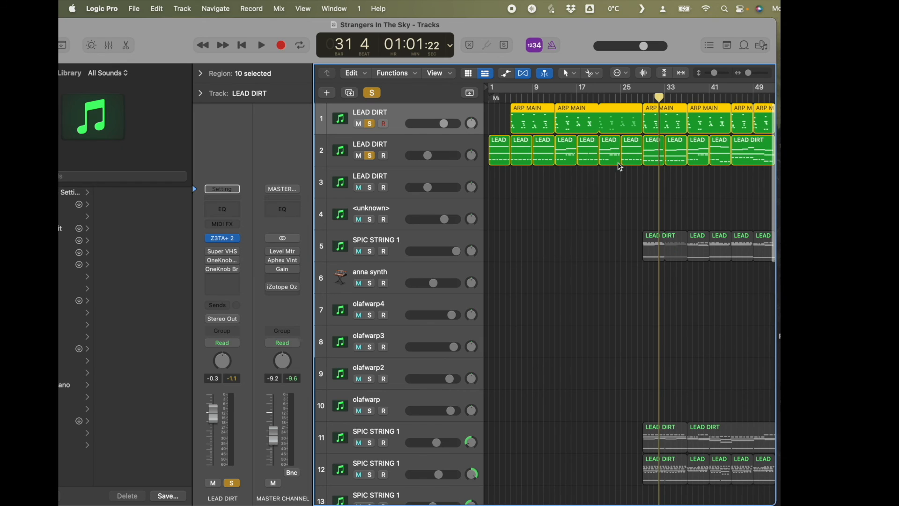
scroll(695, 191, "right", 5)
scroll(562, 271, "down", 1)
scroll(561, 269, "left", 5)
scroll(561, 269, "up", 2)
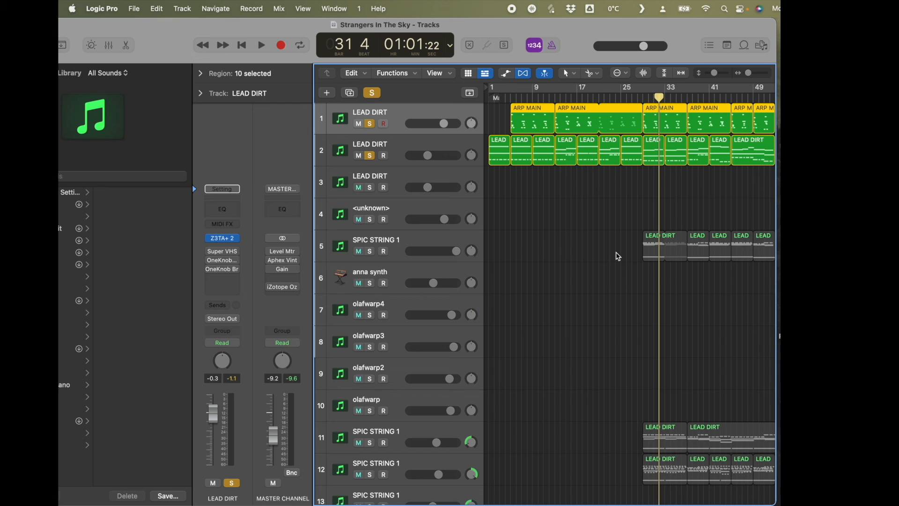
scroll(617, 279, "down", 10)
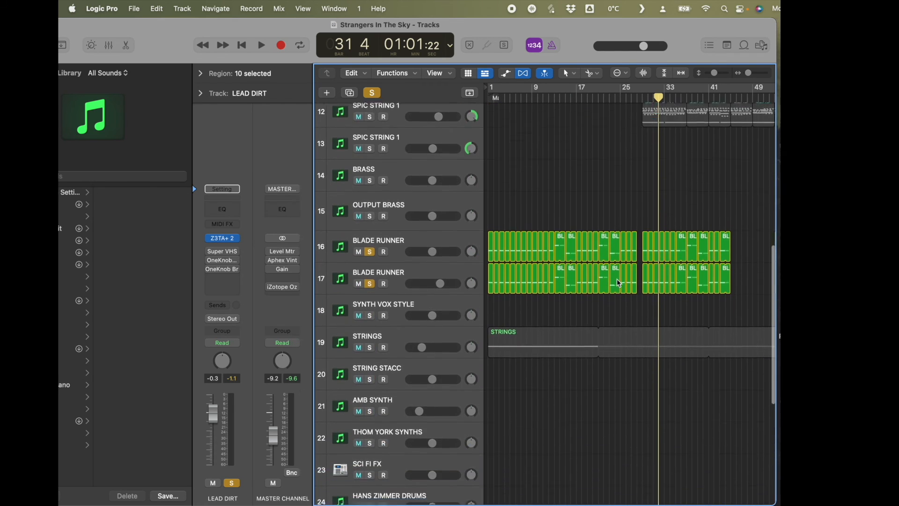
Return to bar 1, select BLADE RUNNER track 16, and start playback of the soloed parts
key("Return")
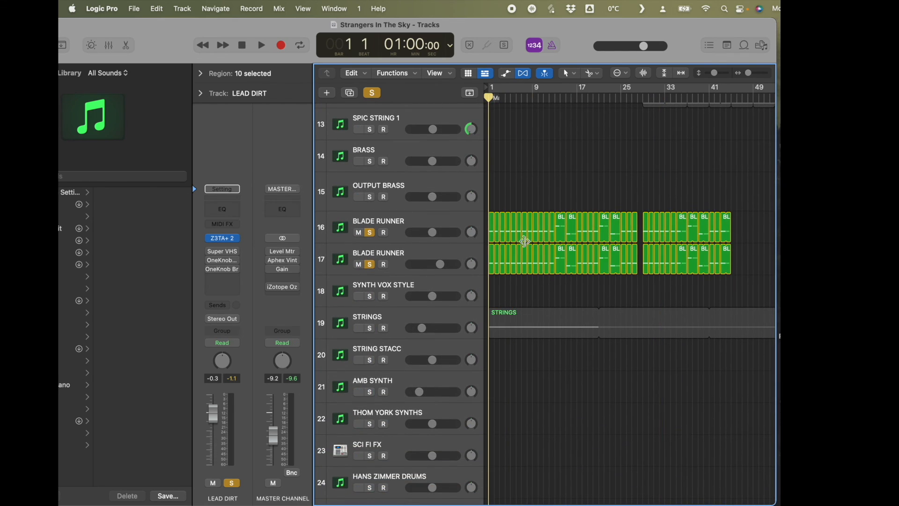
left_click(391, 227)
key("space")
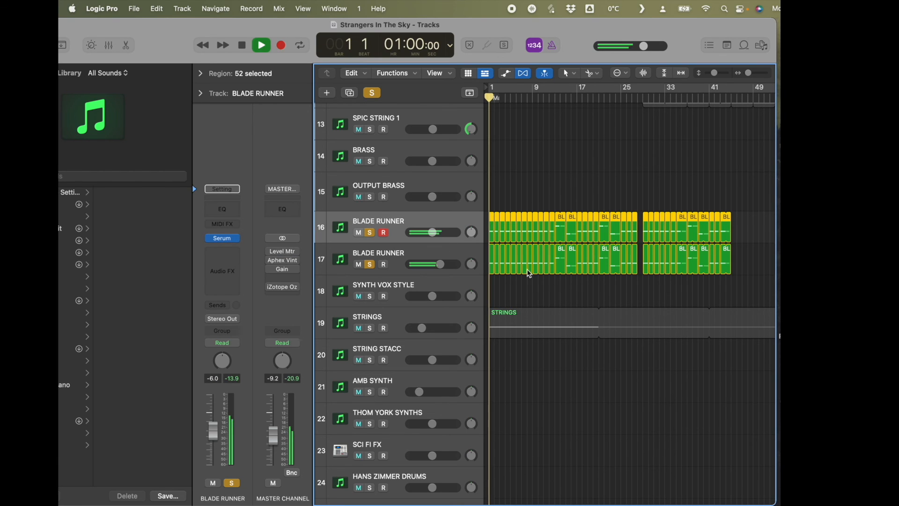
Check LEAD DIRT track 2 during playback, and lower the volume of LEAD DIRT track 1 to -3.2 dB
scroll(516, 180, "up", 10)
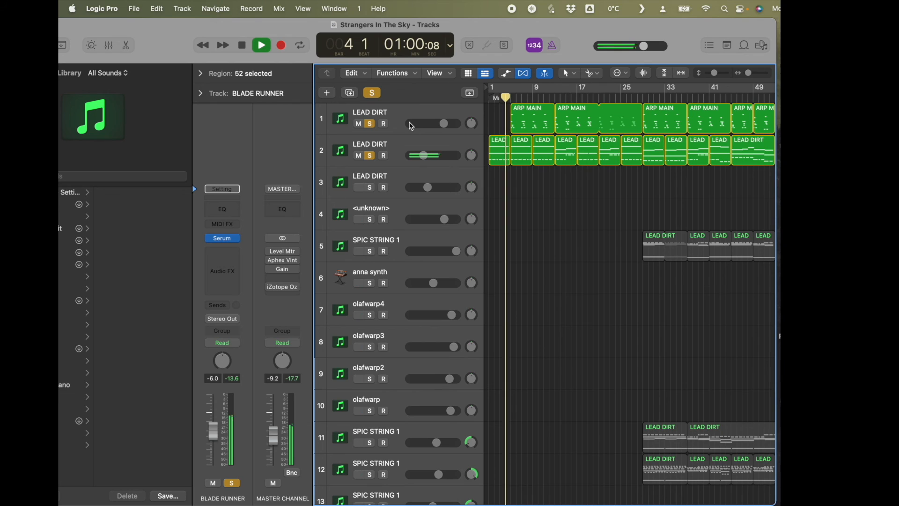
scroll(548, 365, "down", 10)
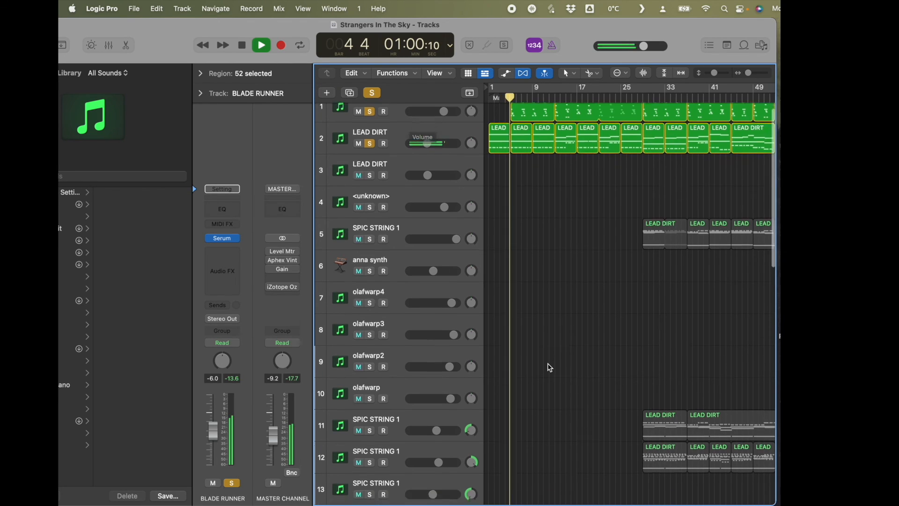
scroll(515, 281, "up", 2)
scroll(457, 156, "up", 10)
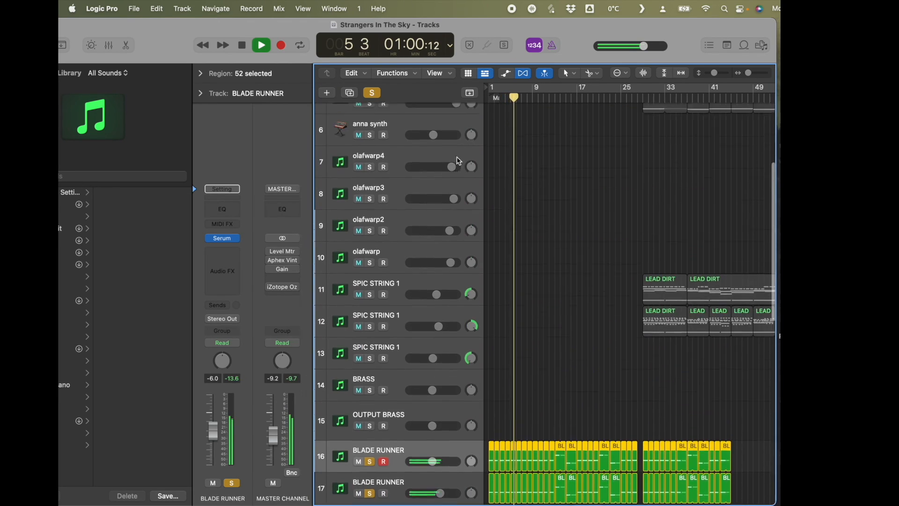
left_click(395, 149)
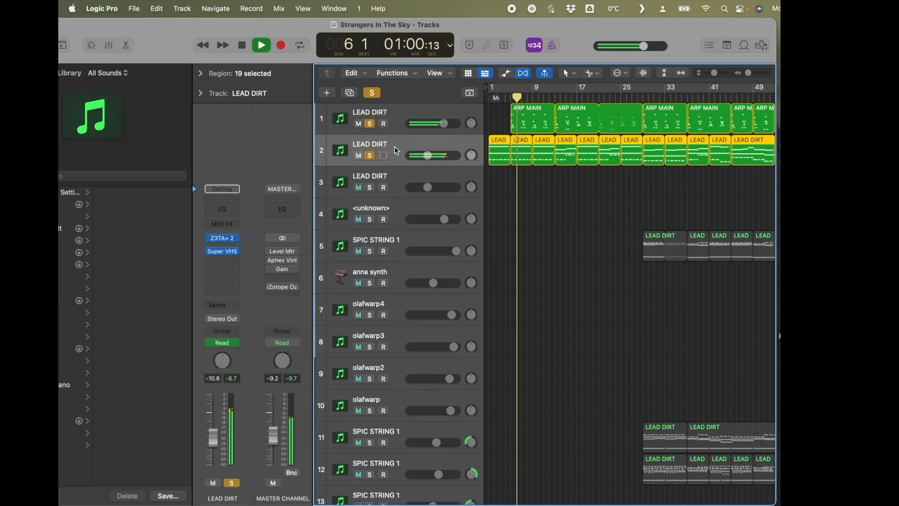
left_click(397, 120)
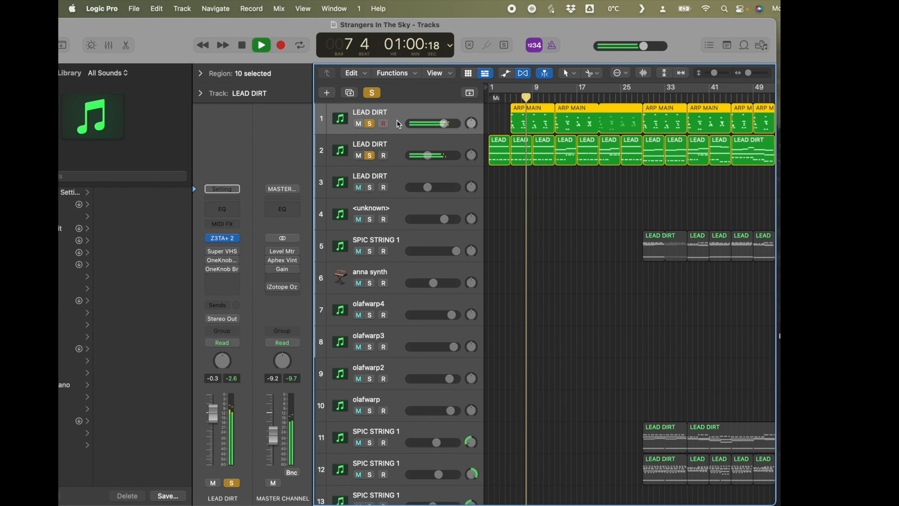
Stop playback, look over the string and JBASS regions, and move the playhead to bar 28
scroll(568, 367, "down", 3)
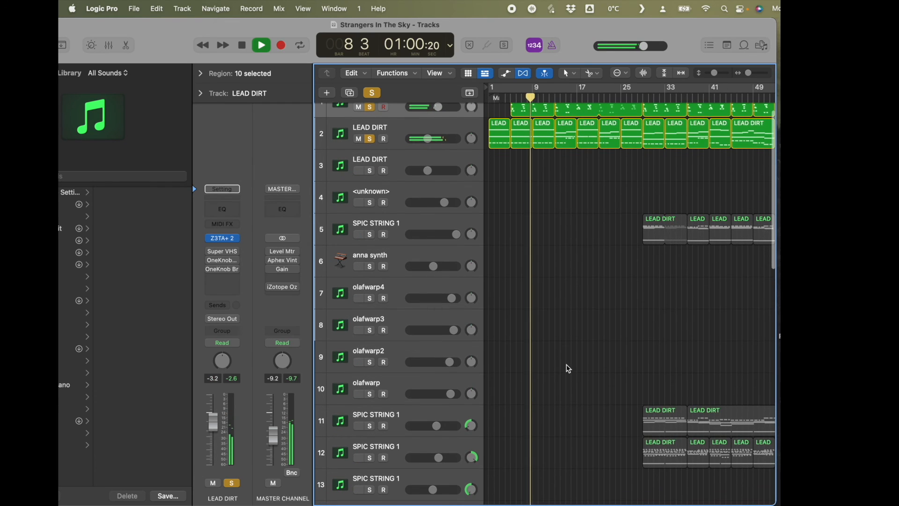
scroll(569, 367, "right", 5)
scroll(568, 367, "down", 3)
scroll(568, 368, "right", 1)
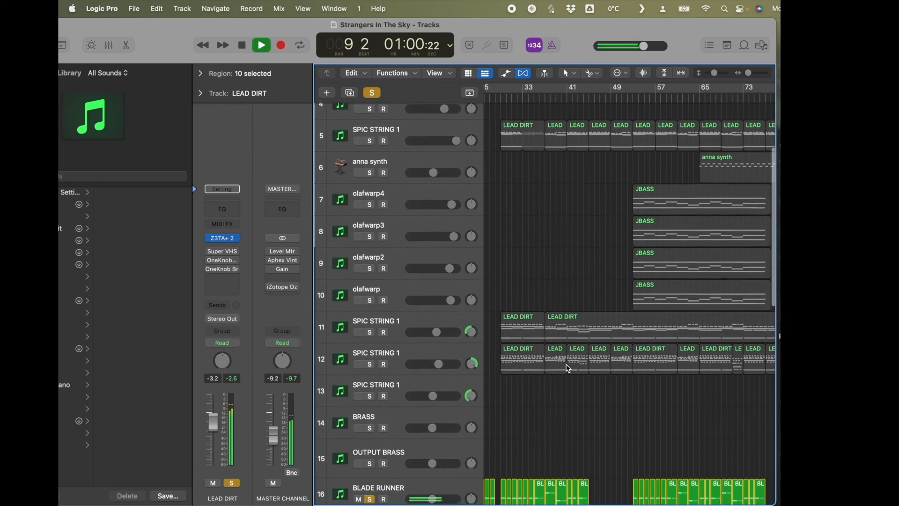
key("space")
scroll(607, 357, "down", 5)
scroll(609, 358, "up", 6)
scroll(613, 356, "right", 8)
scroll(613, 356, "left", 10)
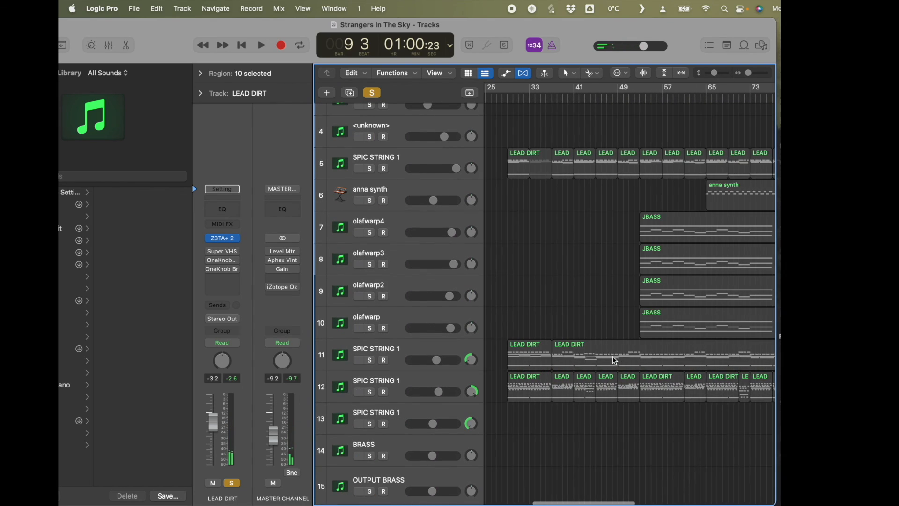
left_click(504, 98)
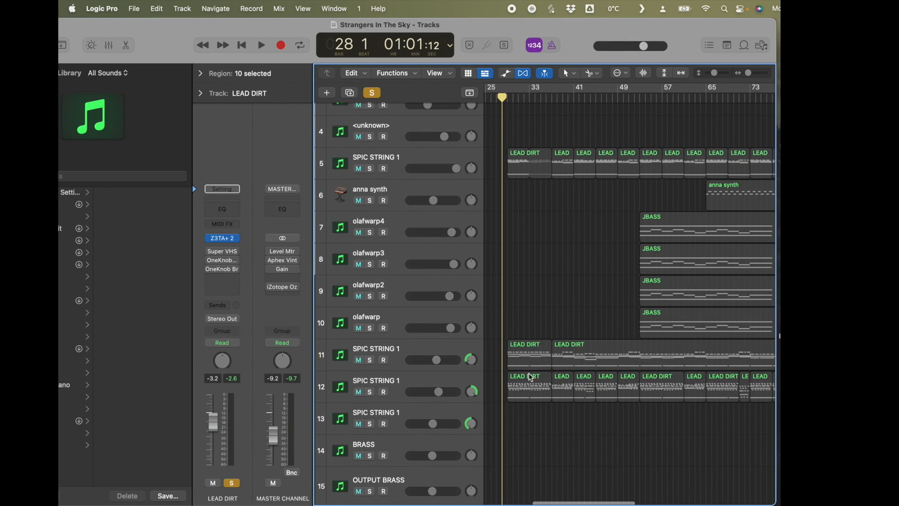
Clear all track solos and move the playhead to bar 51, just before the JBASS regions
scroll(535, 336, "down", 5)
scroll(535, 336, "up", 3)
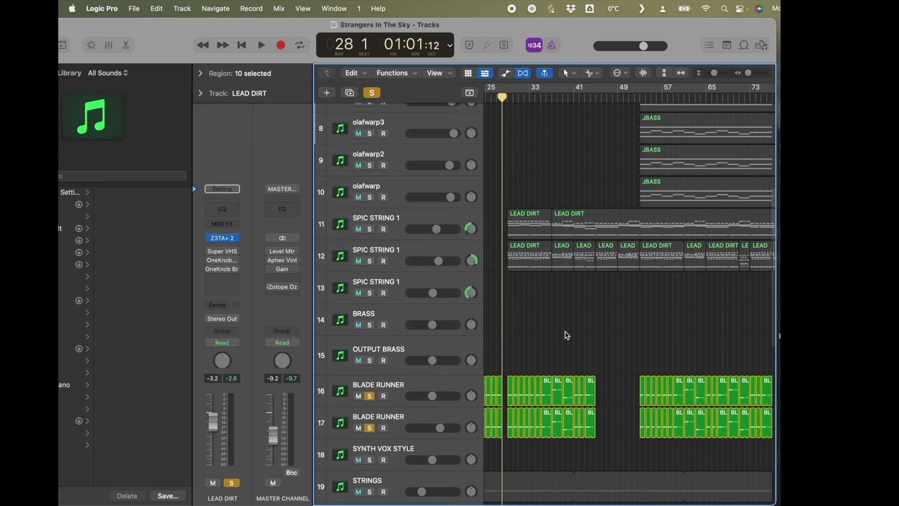
scroll(568, 336, "up", 7)
scroll(581, 309, "right", 2)
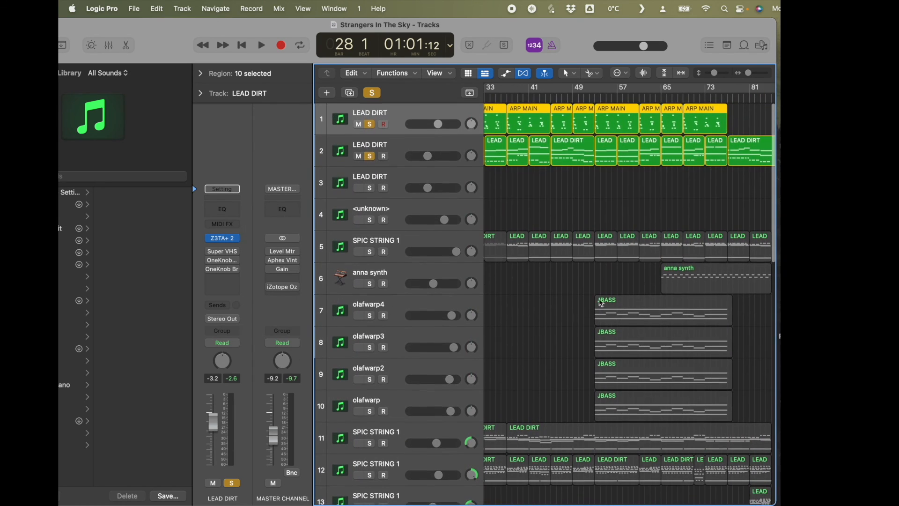
scroll(596, 314, "down", 1)
scroll(596, 315, "right", 1)
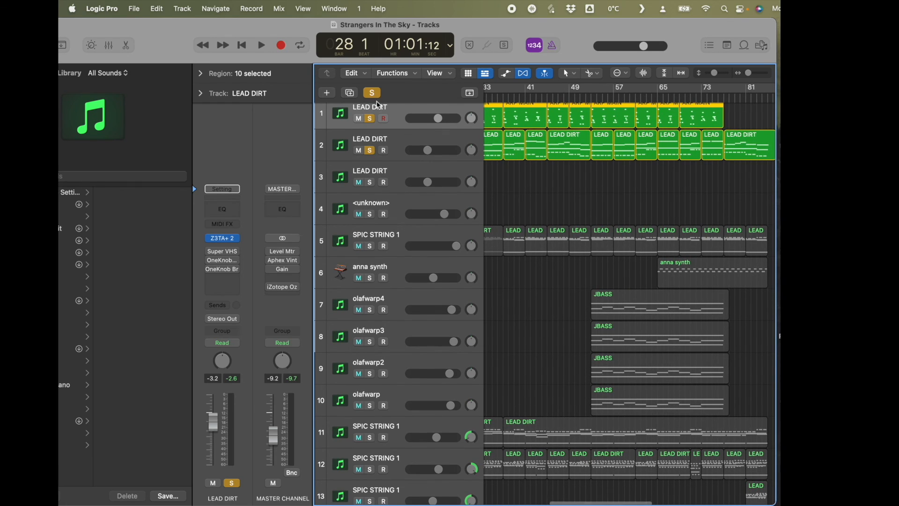
left_click(372, 93)
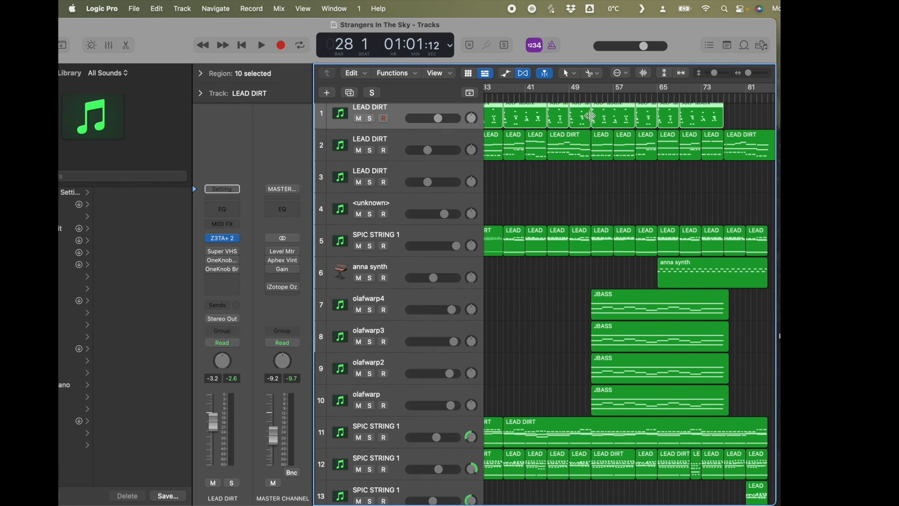
left_click(581, 98)
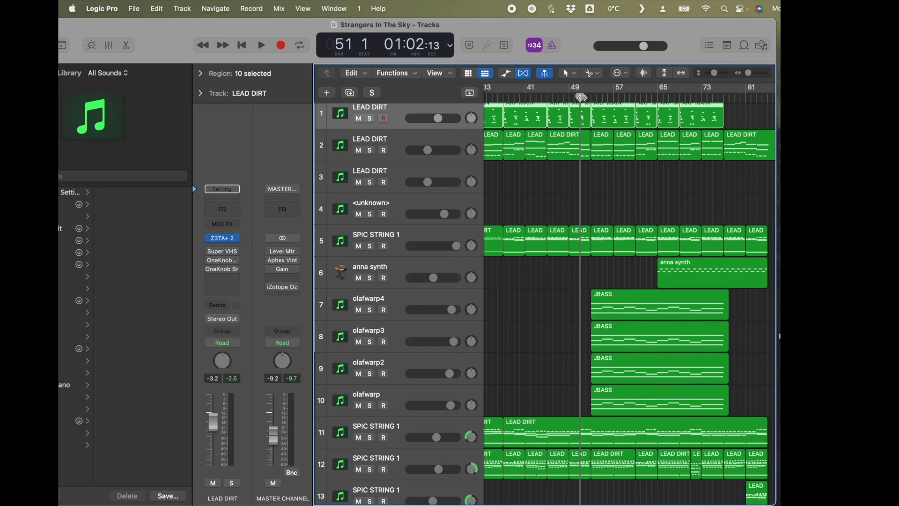
Solo olafwarp tracks 7 through 10 and check the Kontakt instrument on olafwarp4
left_click_drag(371, 405, 368, 312)
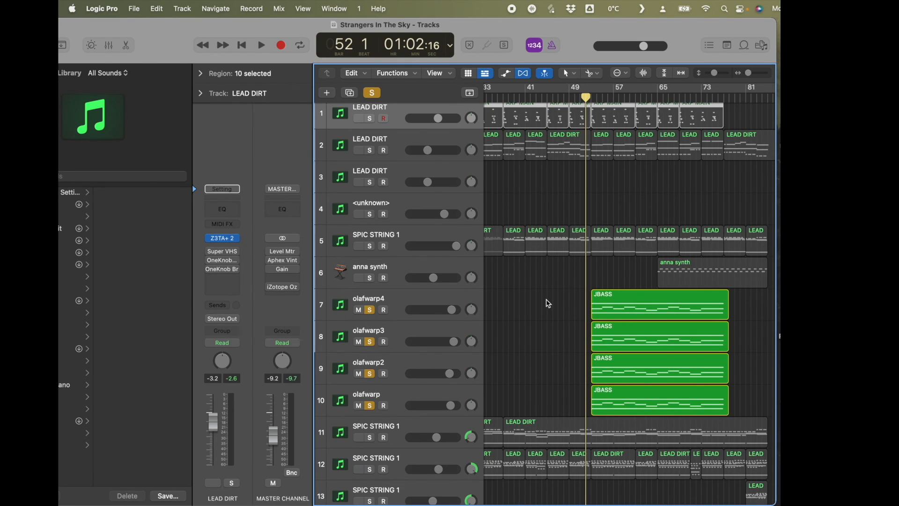
scroll(637, 336, "right", 2)
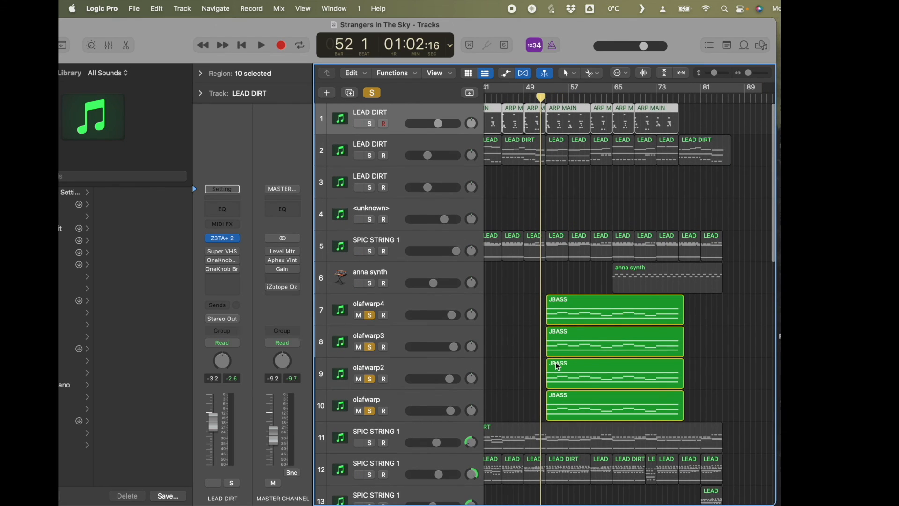
left_click(382, 304)
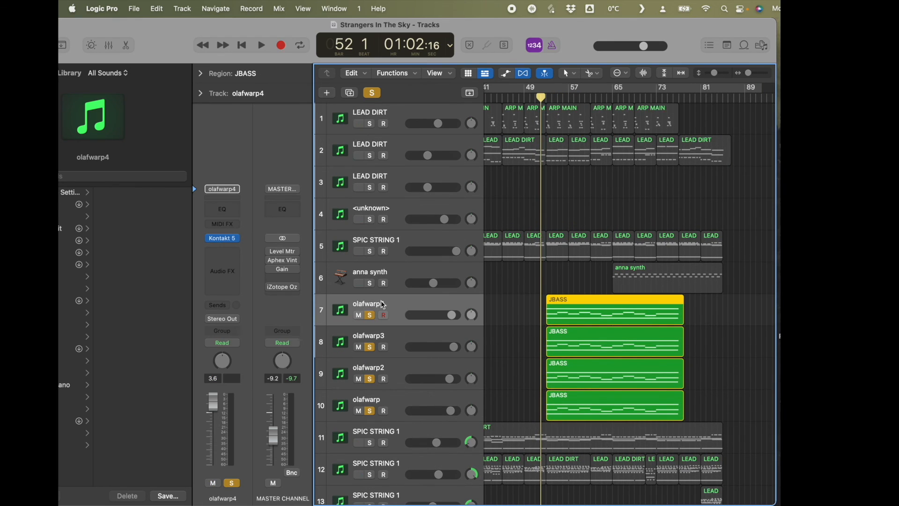
left_click(224, 239)
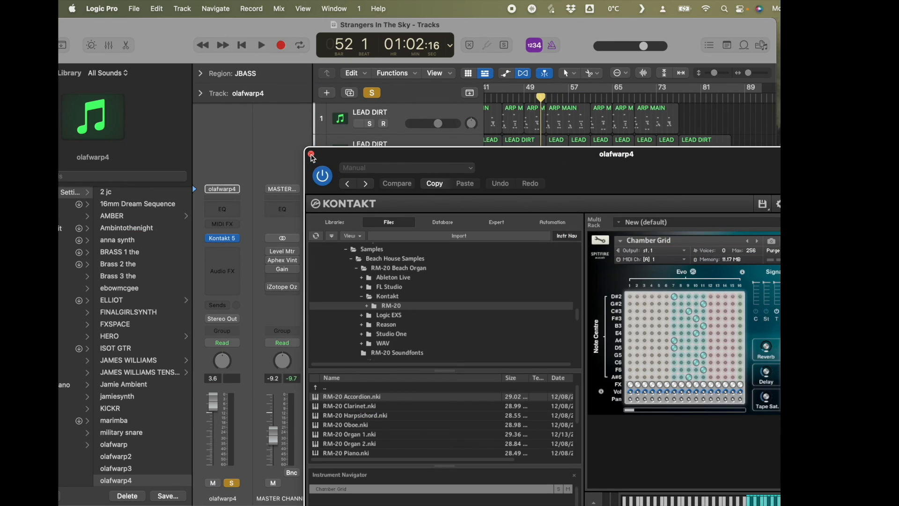
left_click(312, 154)
Play the soloed JBASS parts from bar 52 and view olafwarp4's Chamber Grid settings in Kontakt during playback
left_click(409, 344)
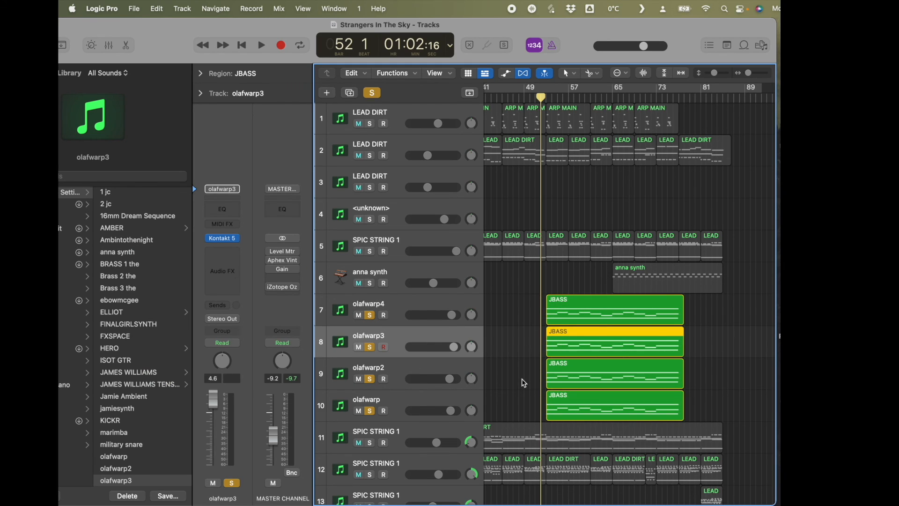
key("space")
left_click(362, 312)
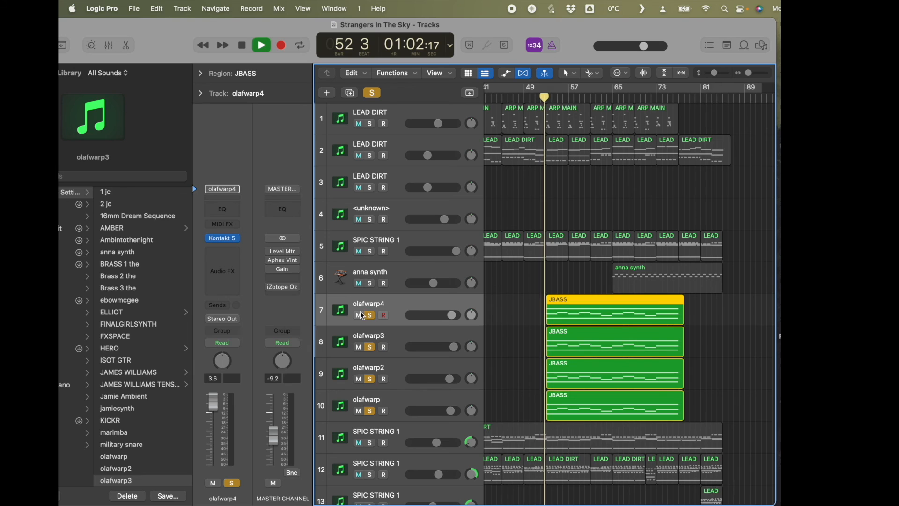
left_click(226, 240)
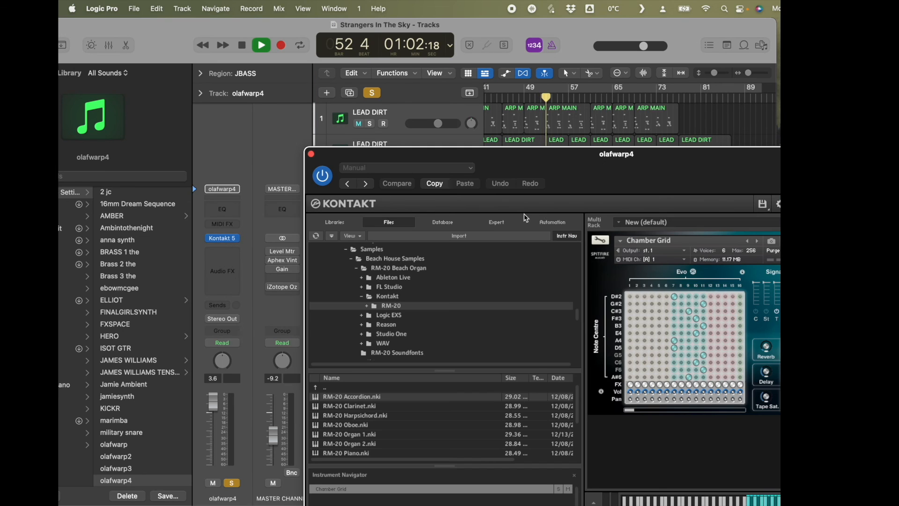
left_click(312, 155)
View olafwarp2's Chamber Grid settings in Kontakt while the parts play, and stop playback
scroll(539, 351, "down", 2)
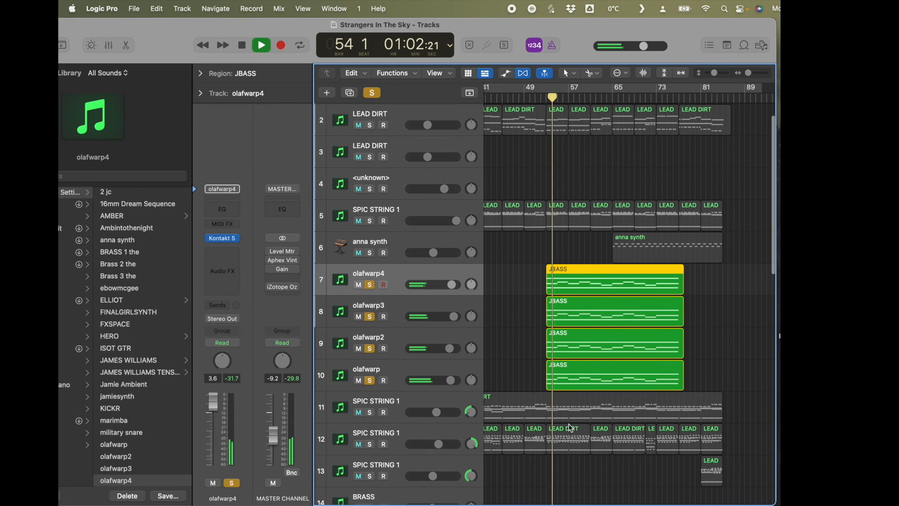
scroll(526, 378, "down", 1)
left_click(398, 328)
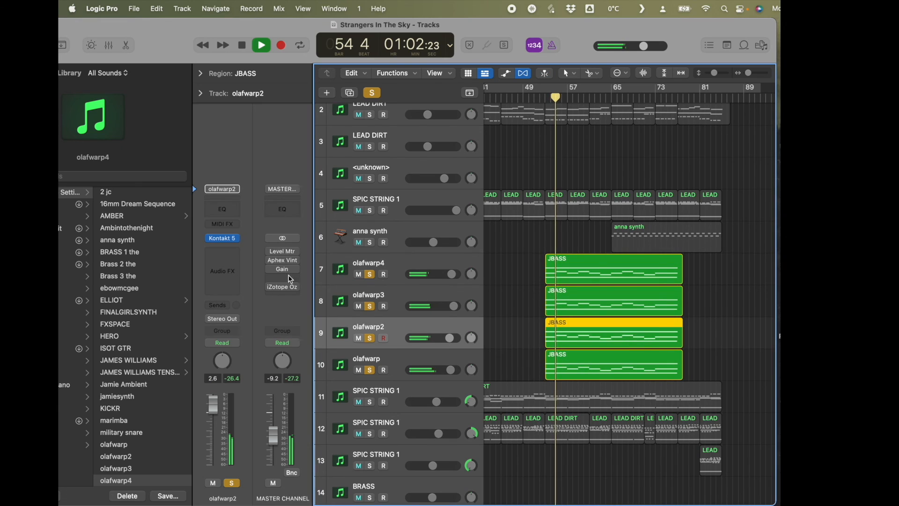
left_click(223, 240)
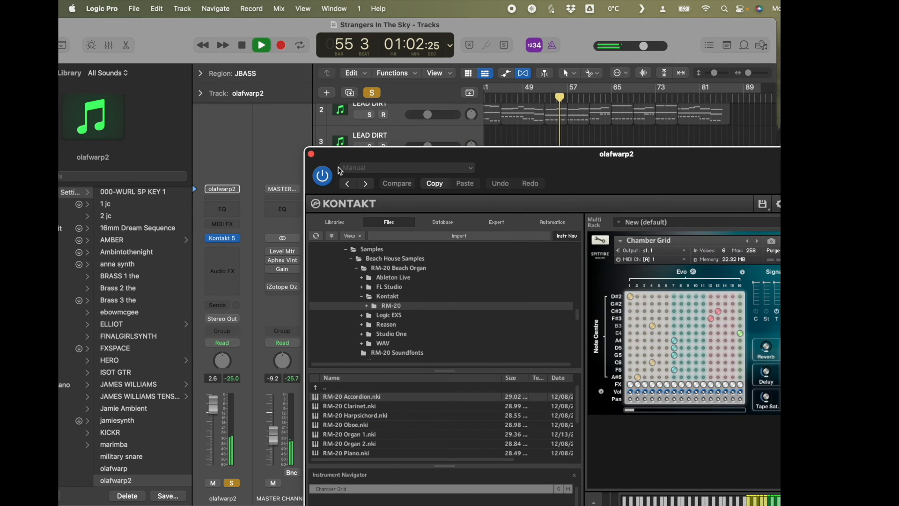
left_click(311, 155)
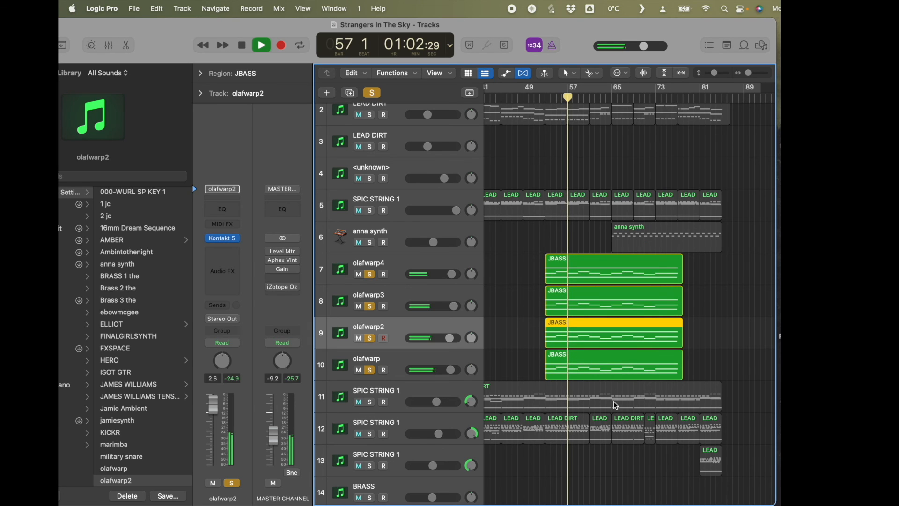
scroll(615, 403, "down", 4)
scroll(616, 405, "down", 10)
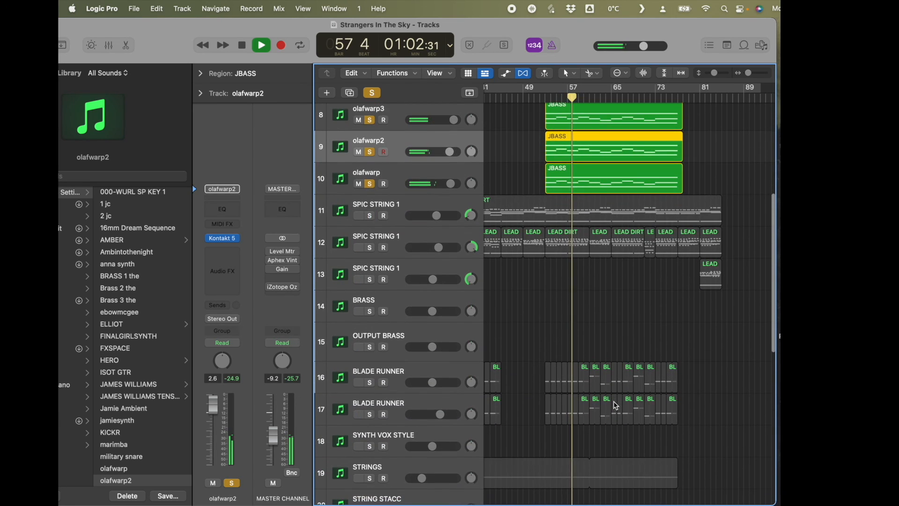
scroll(616, 406, "up", 10)
key("space")
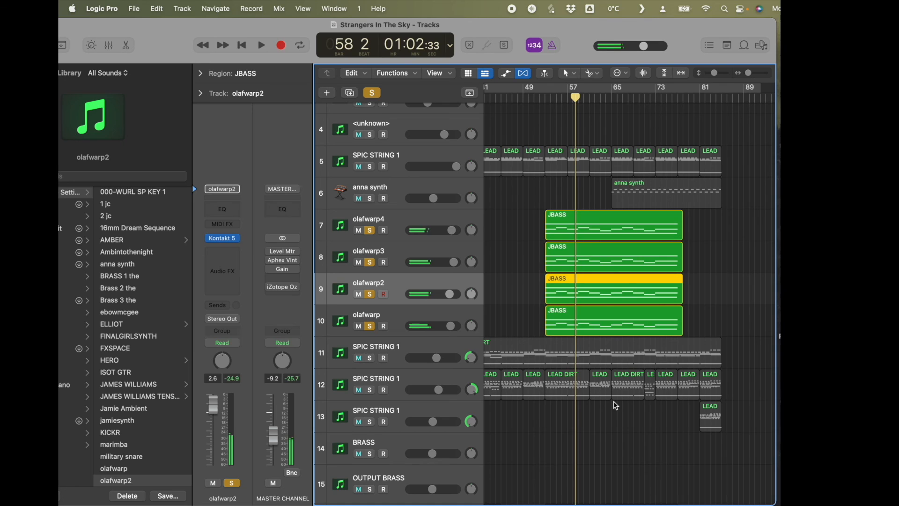
In olafwarp's Chamber Grid, set G#2 to column 5, B3 and C6 to 6, A4 to 3, G5 to 13, and F6 to 16
left_click(404, 315)
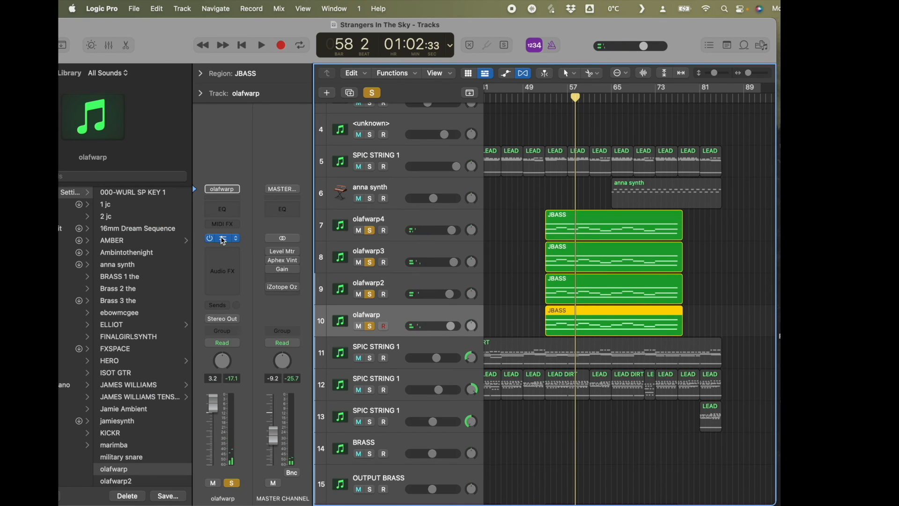
left_click(223, 239)
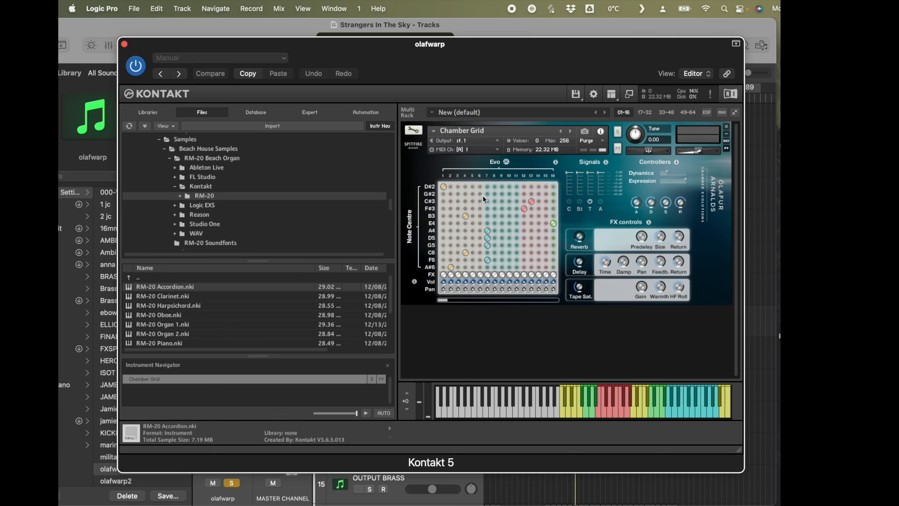
left_click(480, 215)
left_click(460, 231)
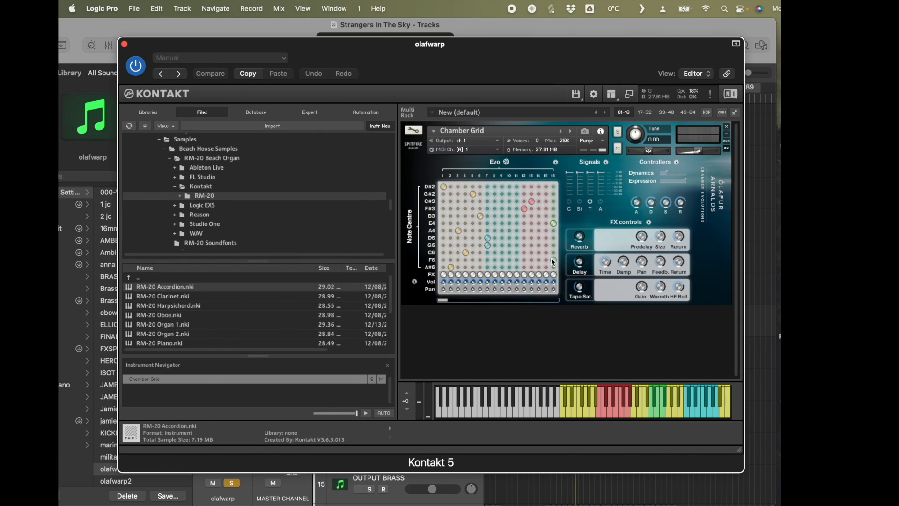
left_click(531, 247)
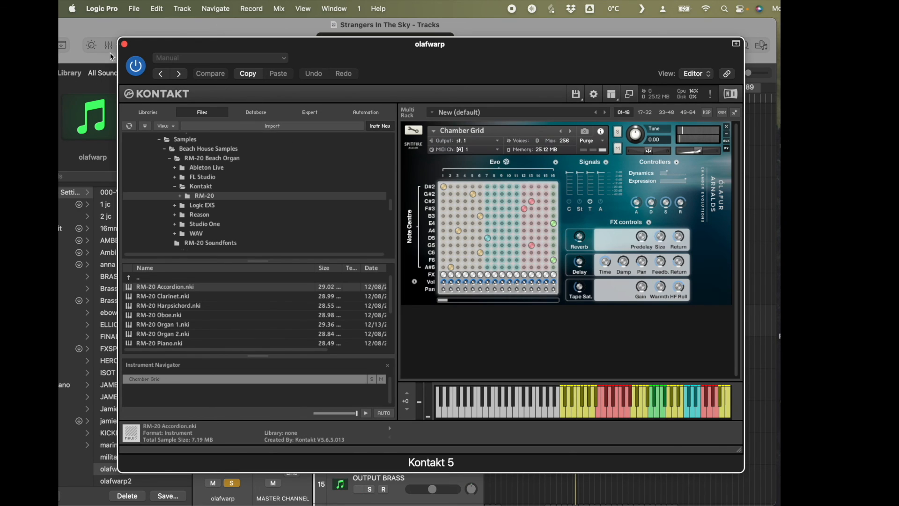
left_click(125, 44)
Select the four JBASS regions, place the playhead at bar 53, and view their combined notes in the Piano Roll
left_click_drag(713, 316, 588, 228)
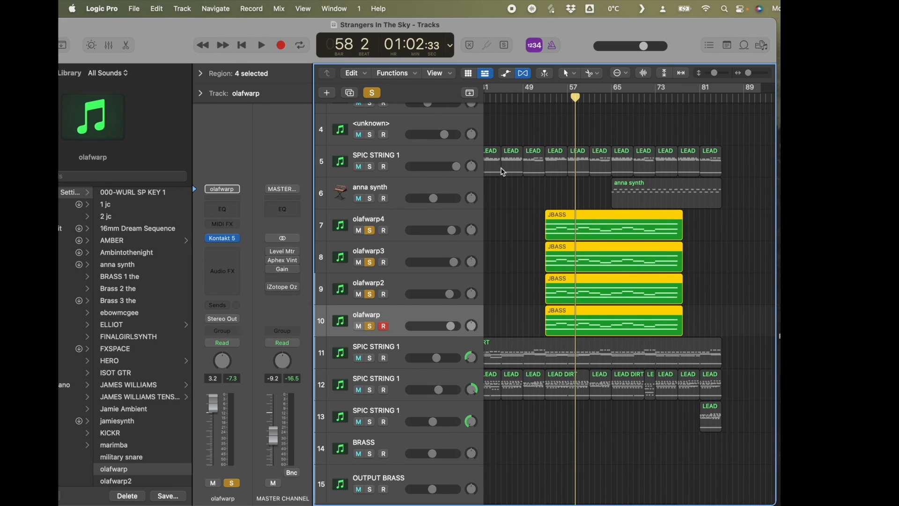
left_click(545, 99)
double_click(567, 224)
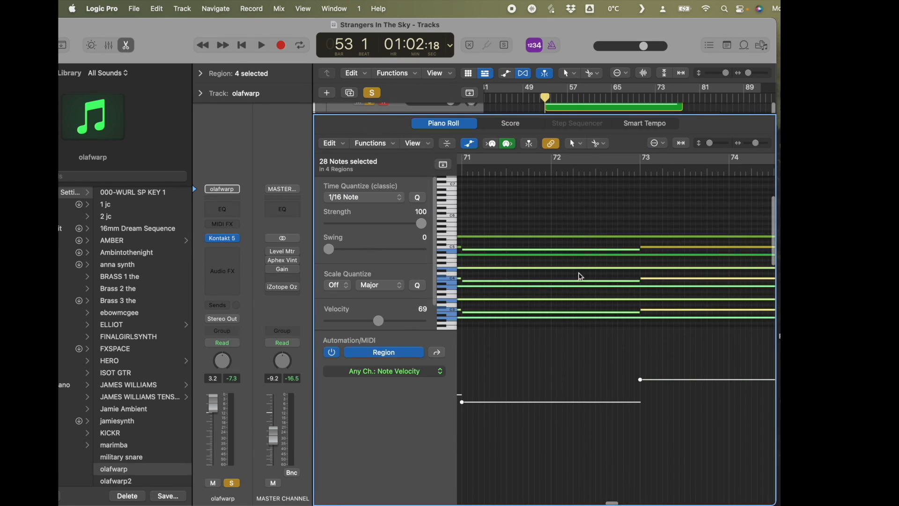
left_click(128, 47)
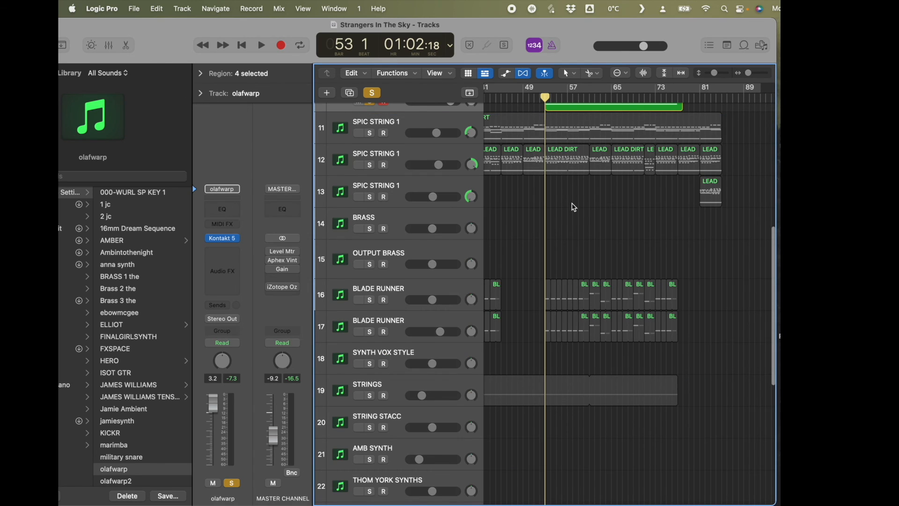
Inspect the notes of only olafwarp3's JBASS region in the Piano Roll and audition a low note on its keyboard
scroll(572, 202, "up", 5)
left_click(697, 207)
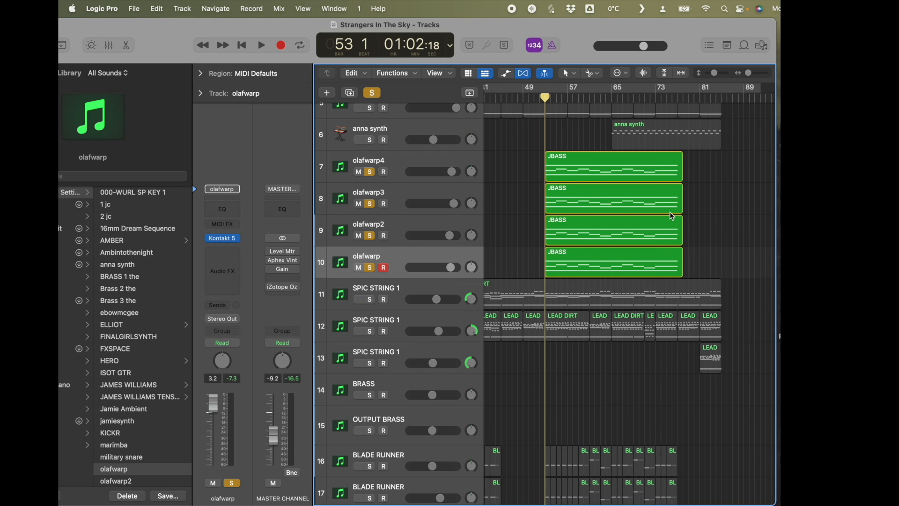
double_click(577, 200)
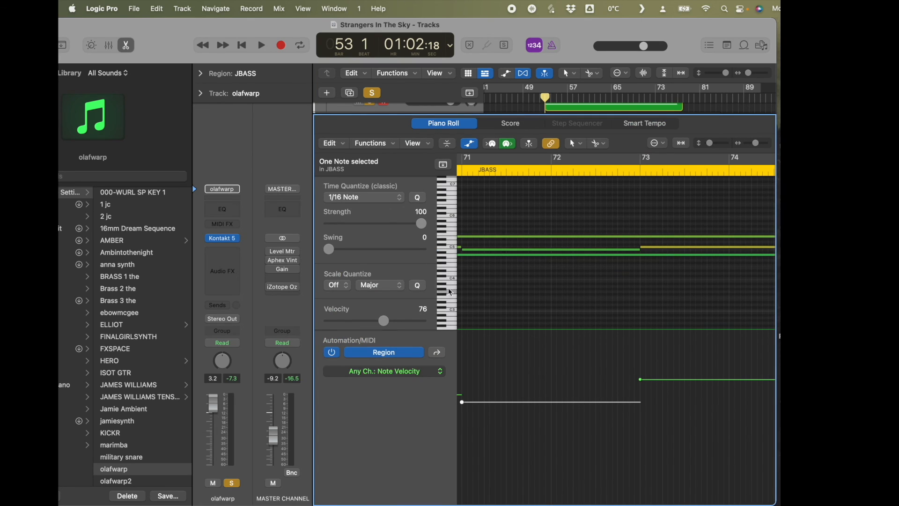
left_click(449, 317)
left_click(123, 49)
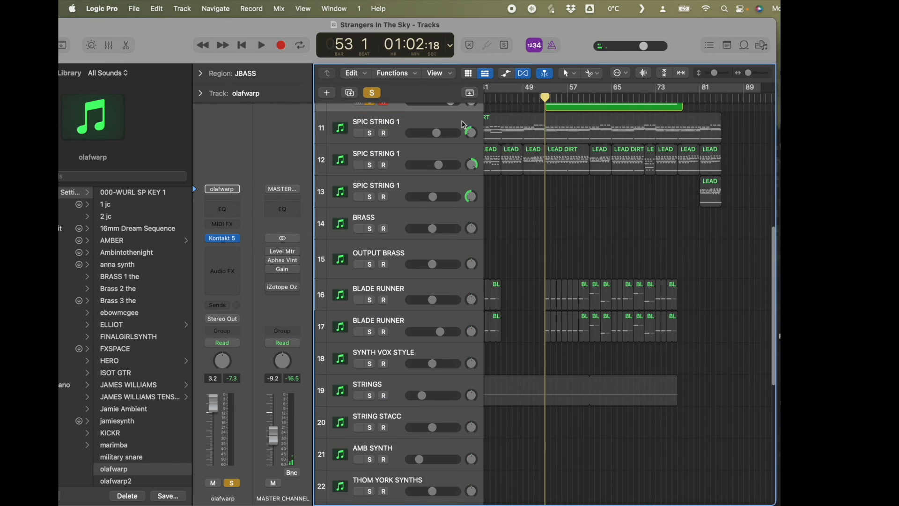
Play the four soloed JBASS parts from just before their start, and stop playback
scroll(555, 133, "up", 6)
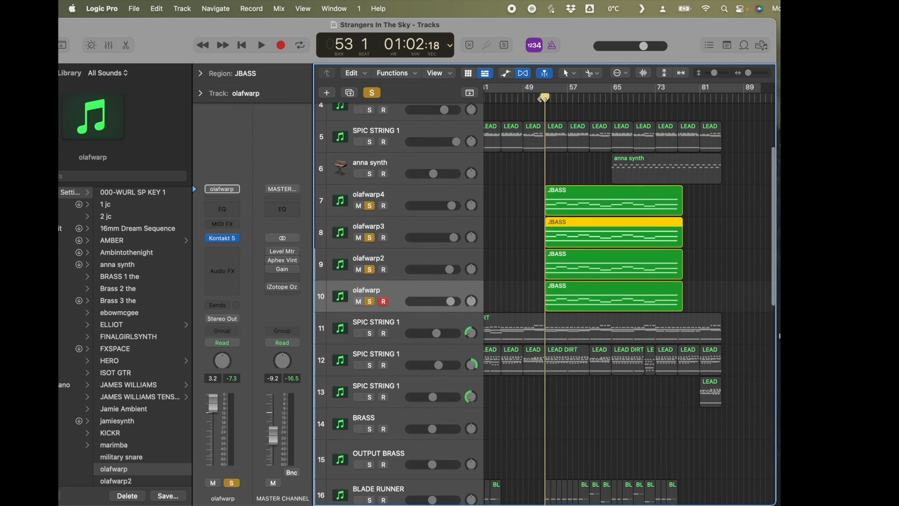
left_click_drag(544, 98, 542, 97)
key("space")
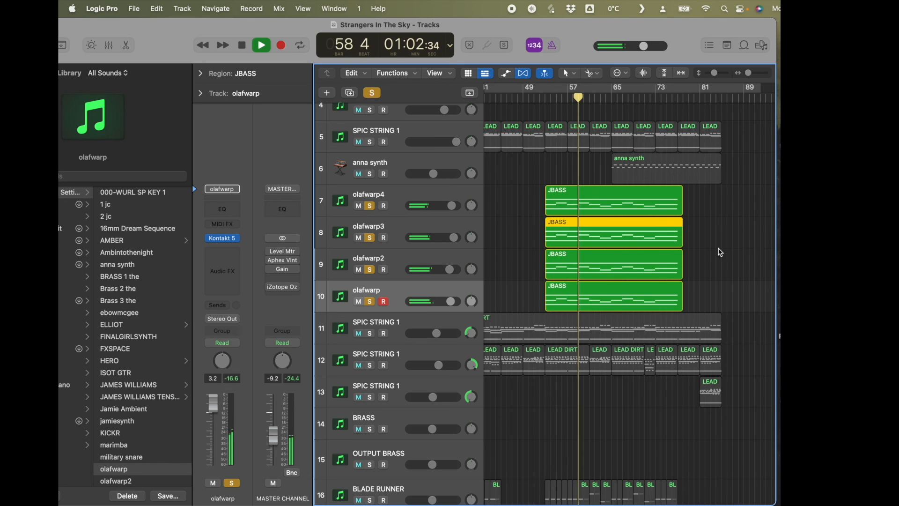
key("space")
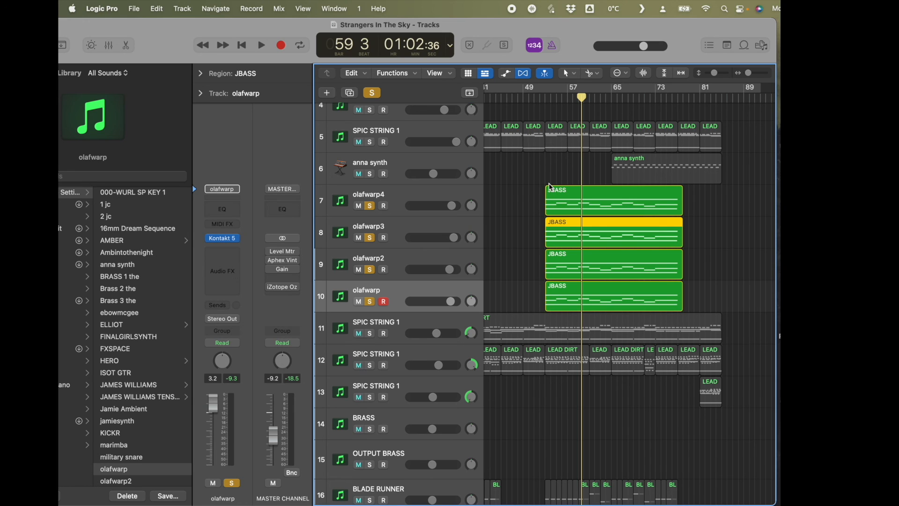
Restart playback from bar 52 and add LEAD DIRT track 2 and SPIC STRING 1 tracks 11 and 12 to the solo
left_click(543, 98)
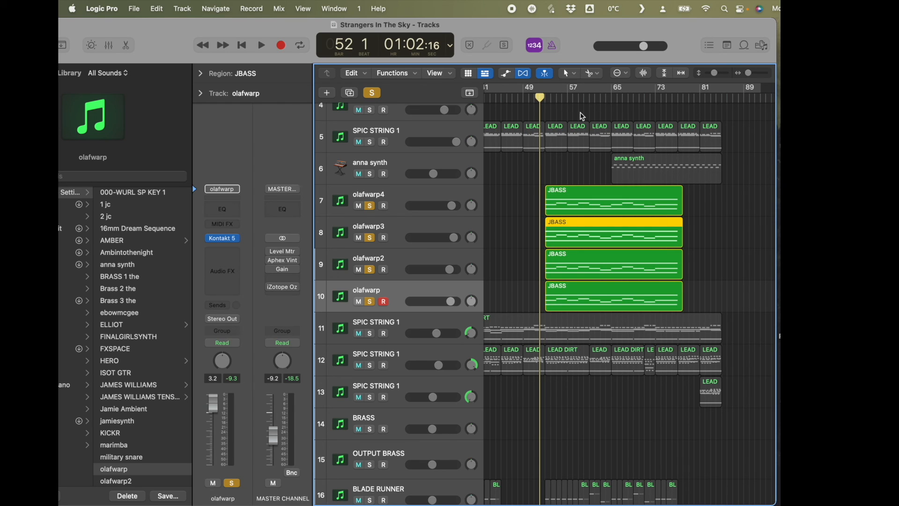
key("space")
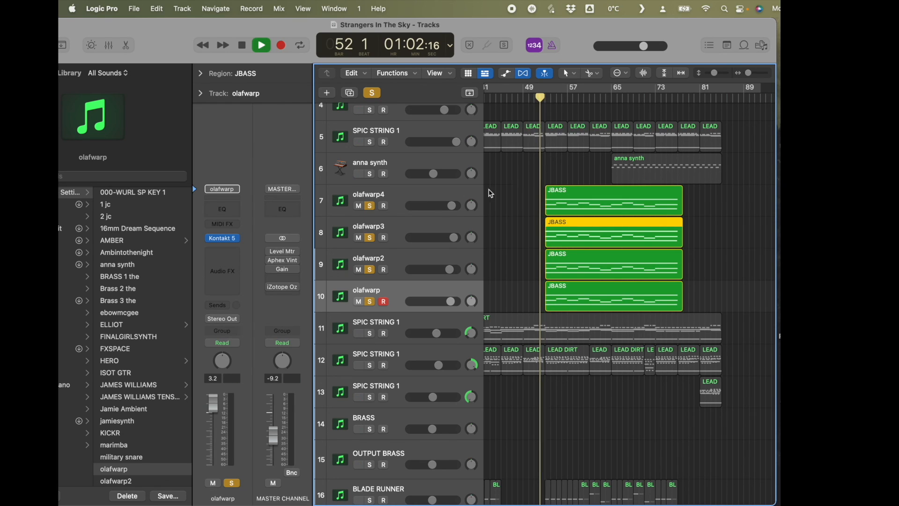
scroll(465, 220, "up", 5)
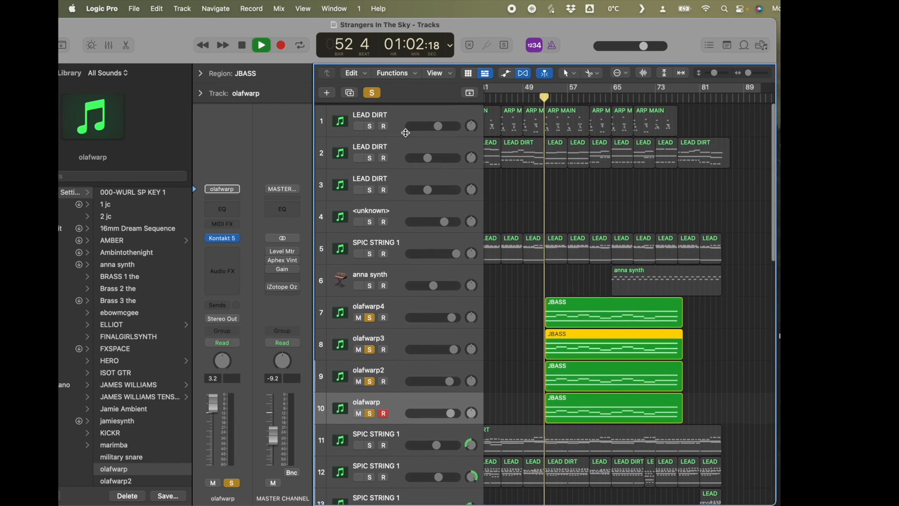
left_click(370, 156)
scroll(405, 283, "down", 6)
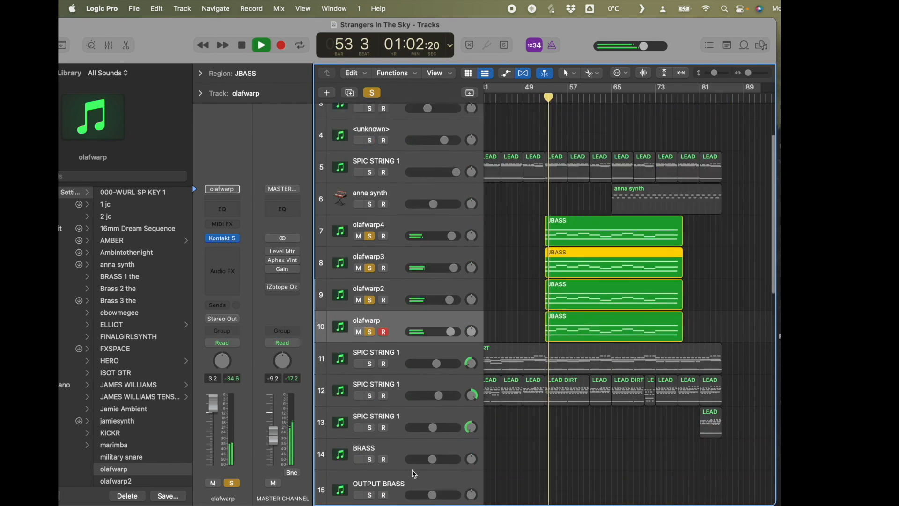
left_click(370, 240)
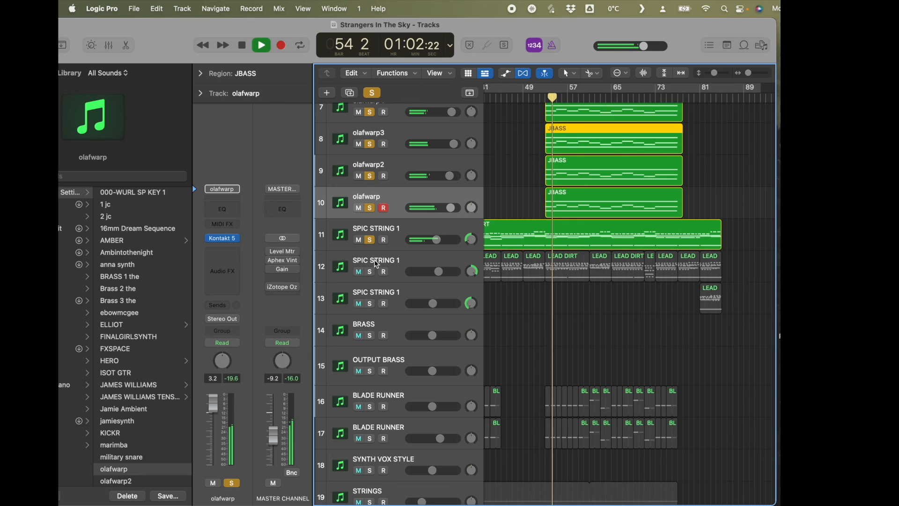
left_click(370, 272)
Add both BLADE RUNNER tracks, 16 and 17, and RETRO DRUMS track 26 to the solo during playback
scroll(471, 389, "down", 5)
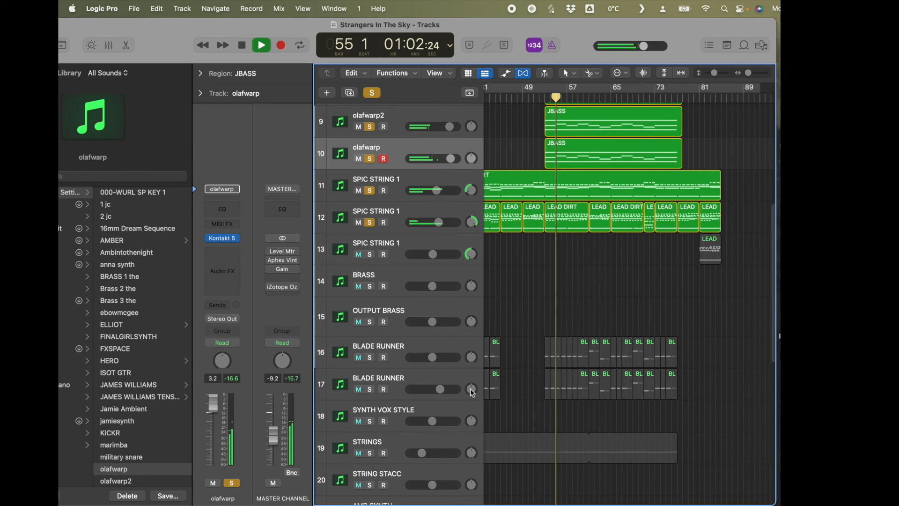
left_click(370, 293)
left_click(370, 263)
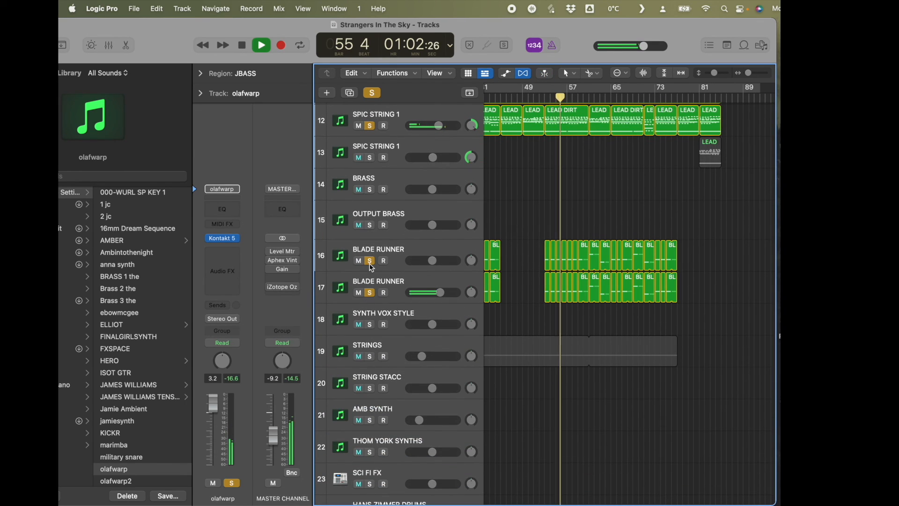
scroll(584, 356, "down", 7)
scroll(582, 351, "down", 3)
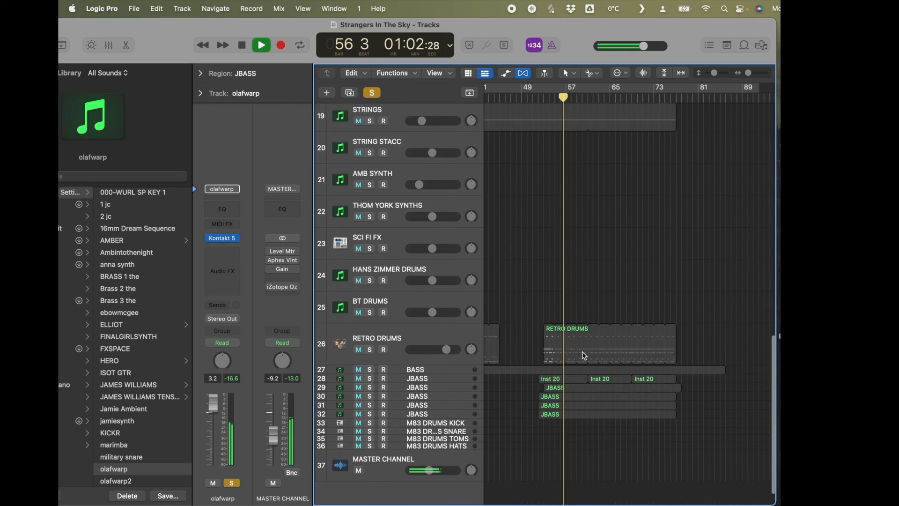
left_click(371, 322)
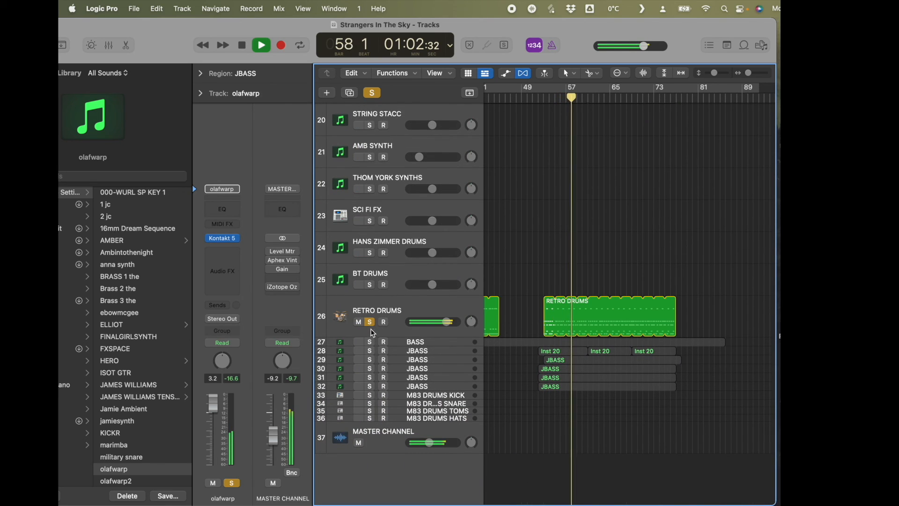
Stop playback, clear the current solos, and solo only JBASS tracks 28 to 32 with the playhead at bar 51
key("space")
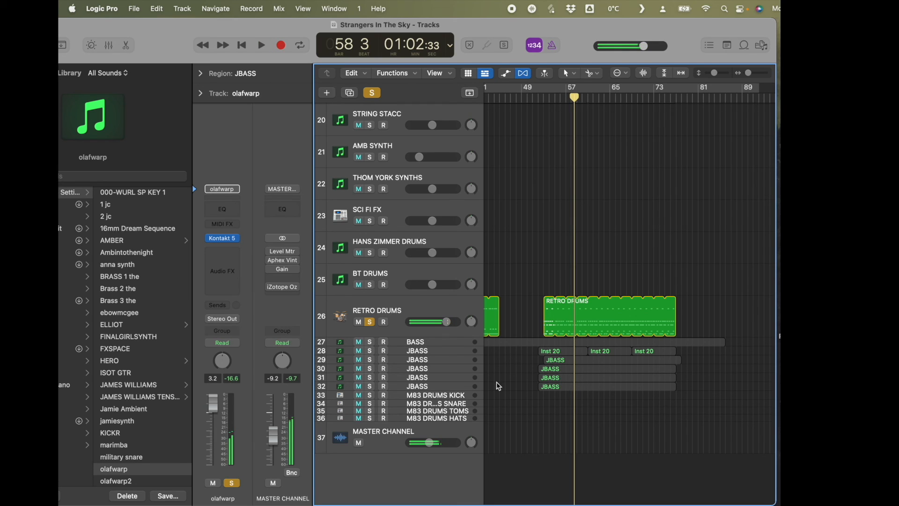
left_click(370, 322)
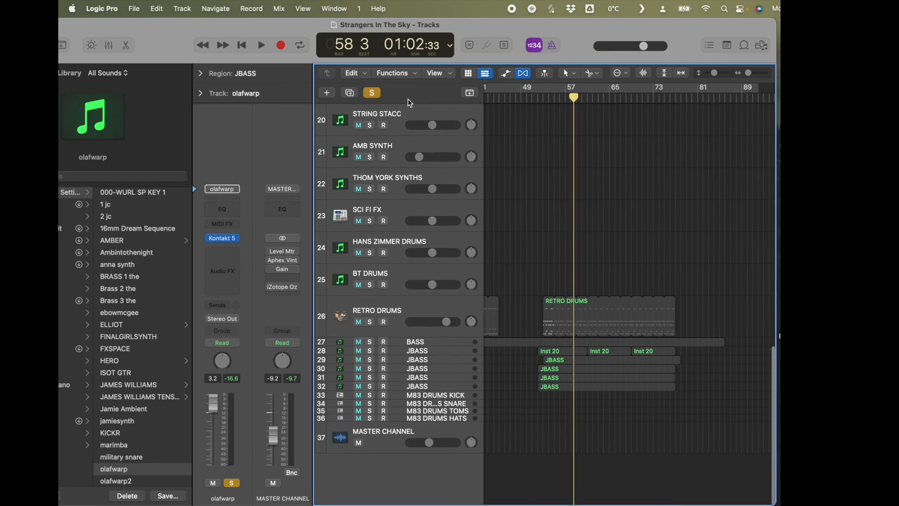
left_click(371, 93)
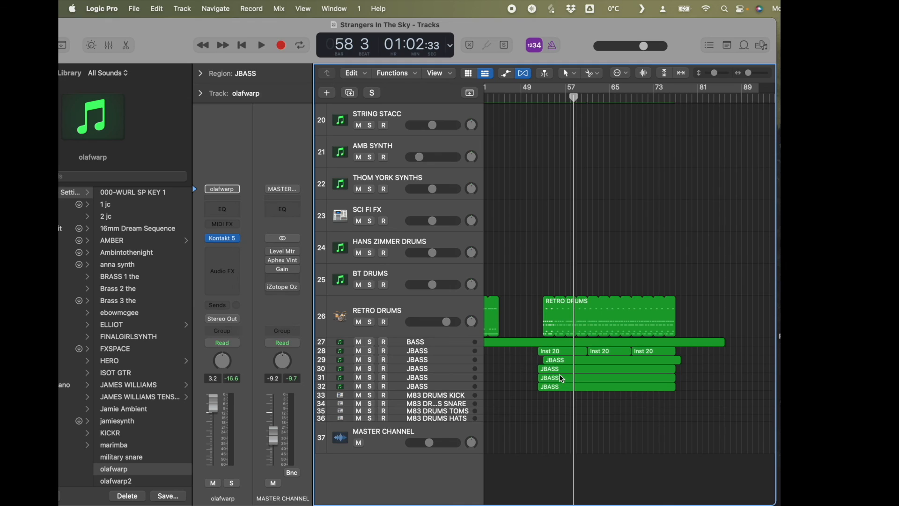
left_click_drag(370, 351, 369, 386)
left_click(531, 97)
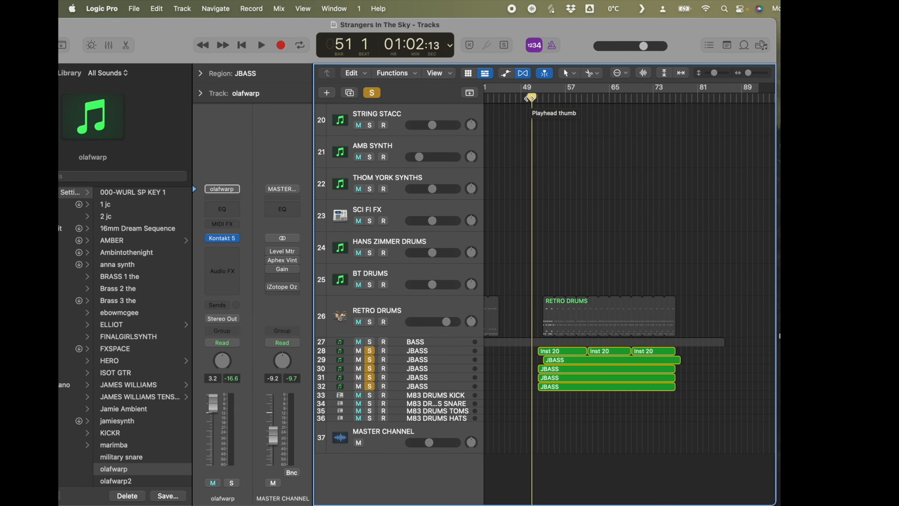
Check the Z3TA+ 2 synth settings on JBASS track 28 and close the instrument window
left_click(426, 351)
left_click(225, 239)
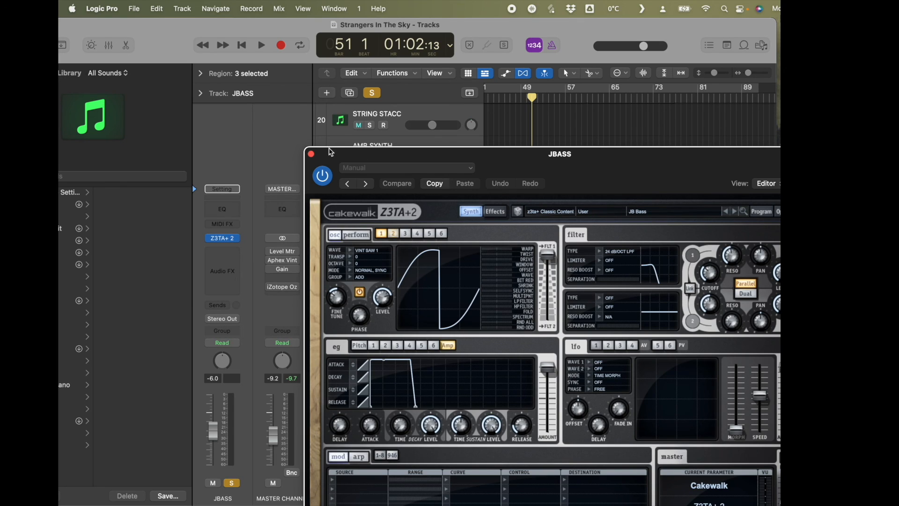
left_click(311, 154)
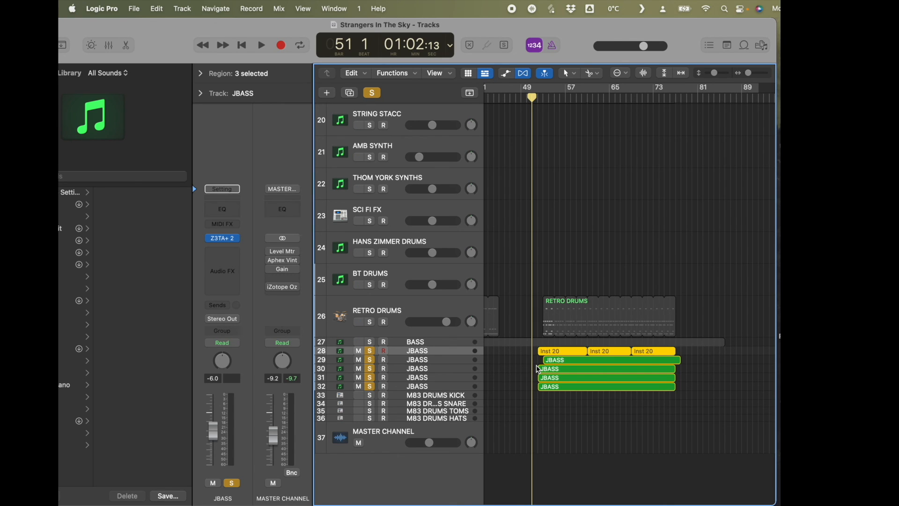
Play the soloed JBASS parts from bar 51 and narrow the solo to tracks 28 and 29
key("space")
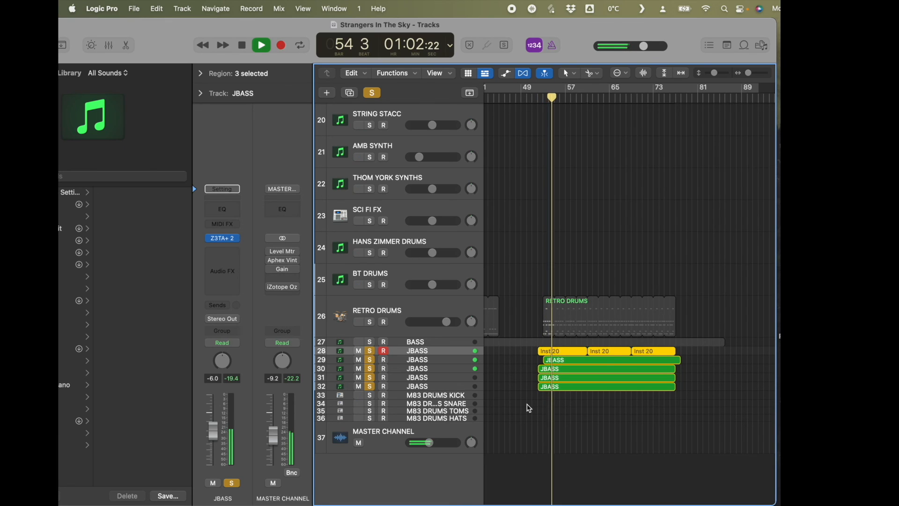
left_click(370, 386)
left_click(369, 377)
left_click(370, 369)
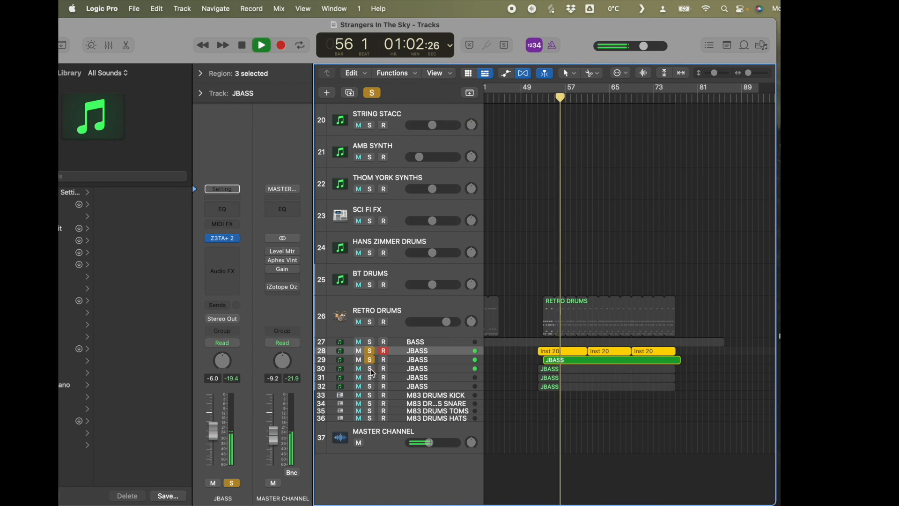
Audition JBASS track 30 alone during playback, add track 29, and finish with track 29 alone
left_click(370, 369)
left_click(370, 360)
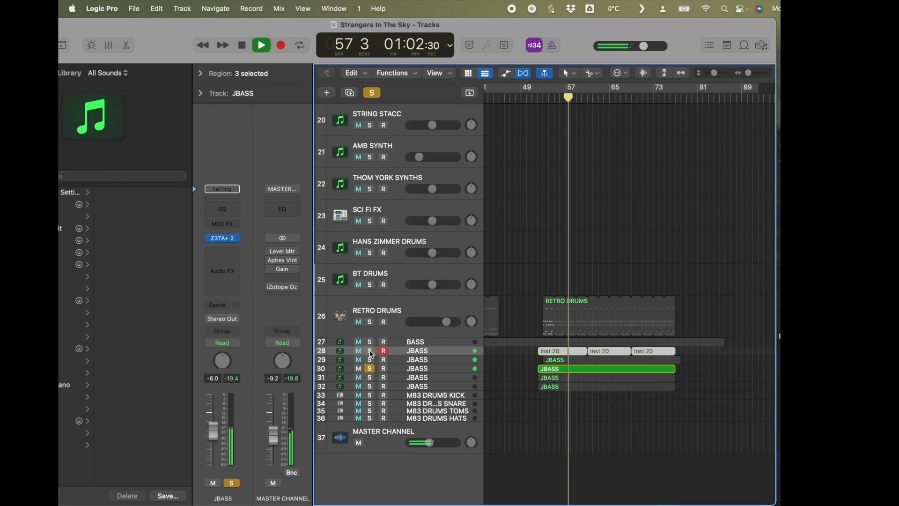
left_click(370, 352)
left_click(370, 359)
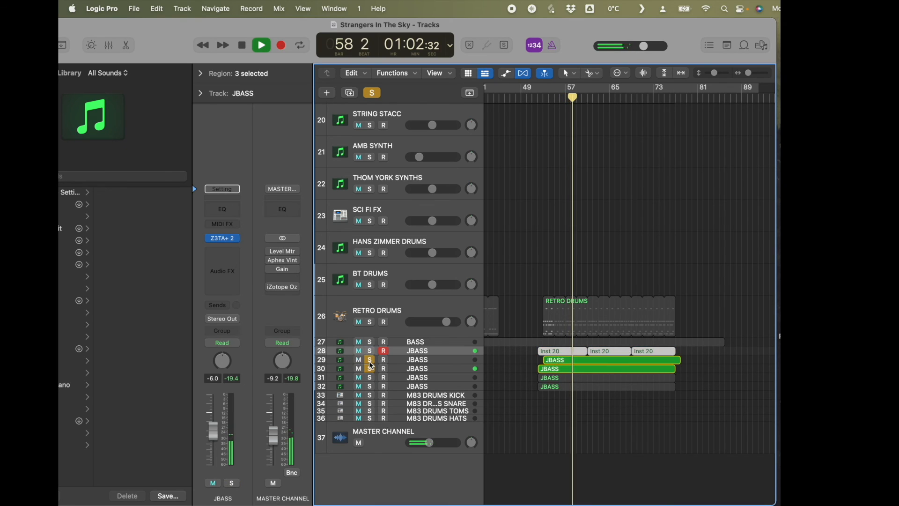
left_click(372, 369)
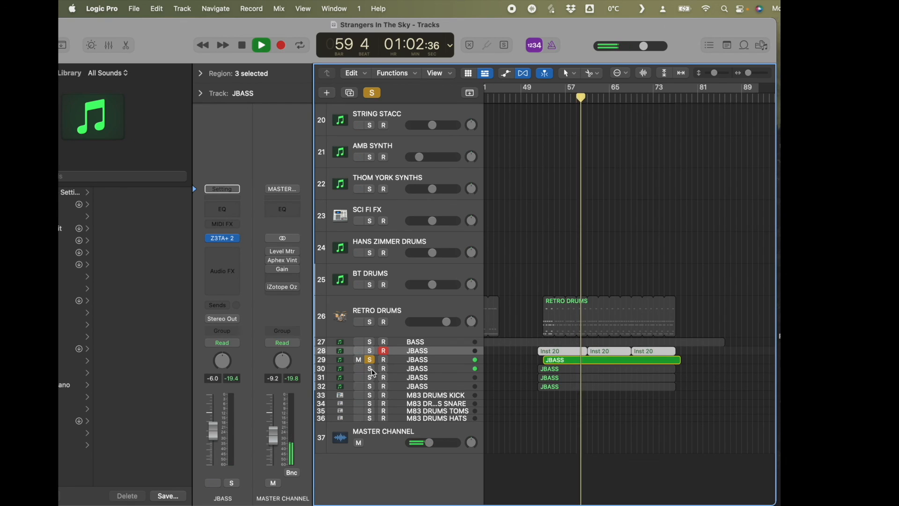
Add JBASS tracks 30, 31, 32 and 28 back to the solo one at a time during playback
left_click(371, 369)
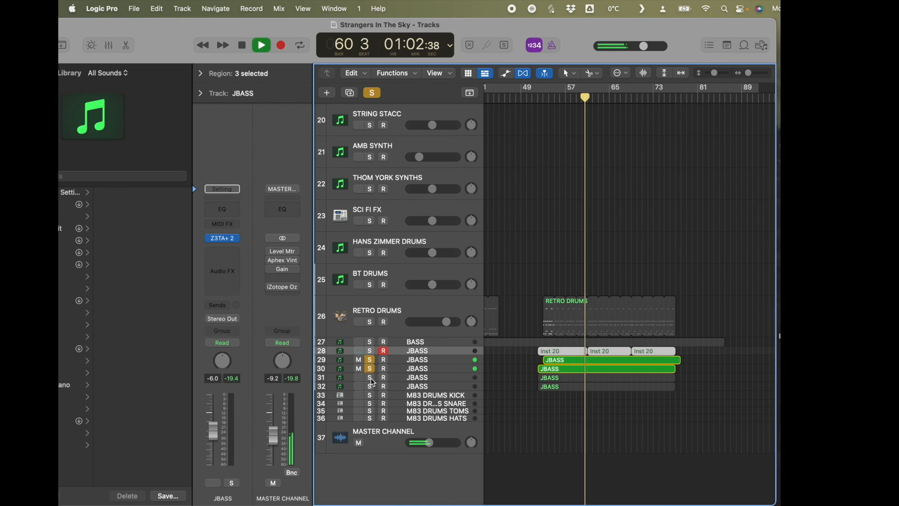
left_click(370, 378)
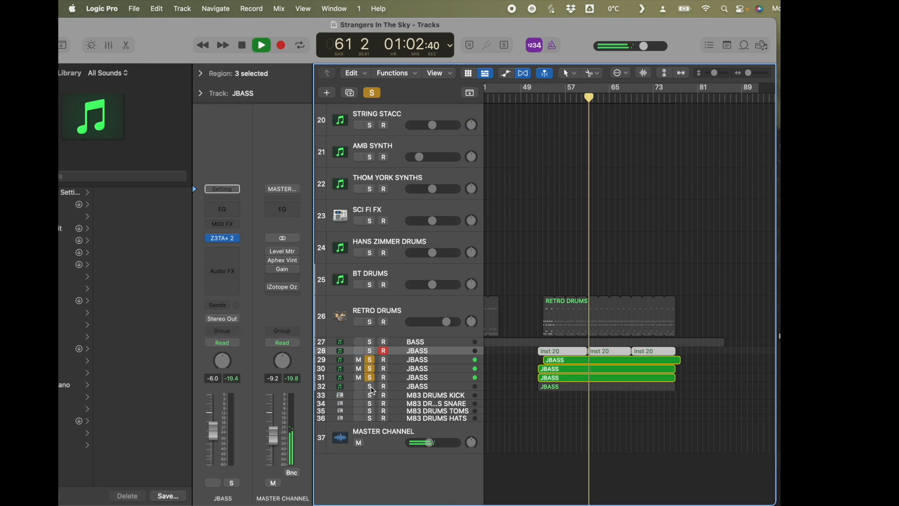
left_click(370, 386)
left_click(370, 351)
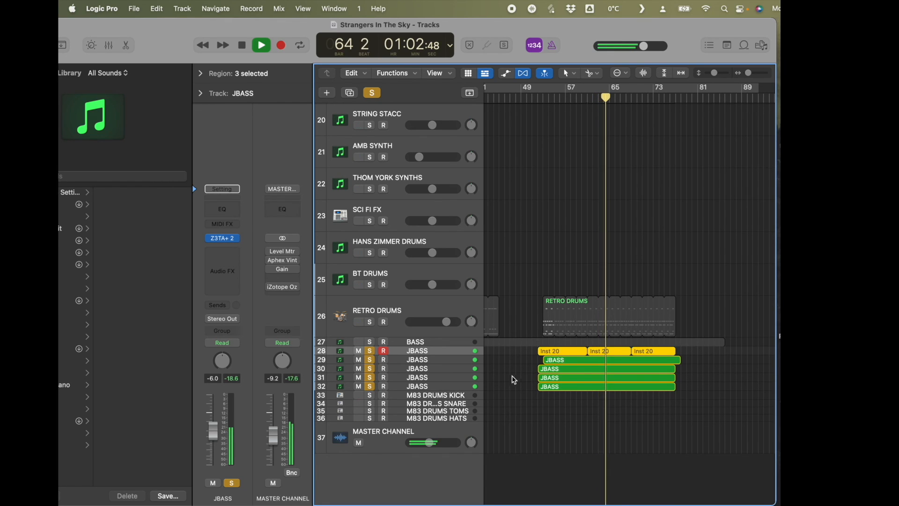
Clear all solos during playback to hear the full mix, stop playback, and deselect the regions
left_click(373, 94)
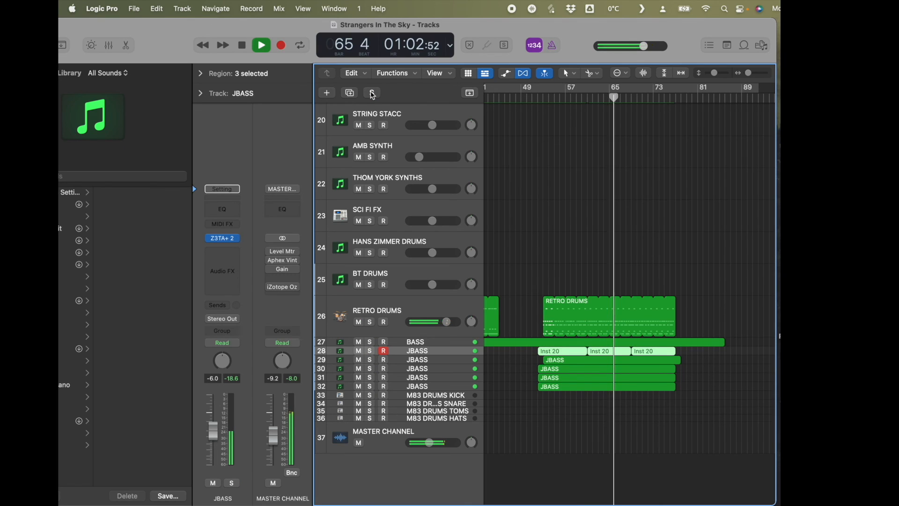
key("space")
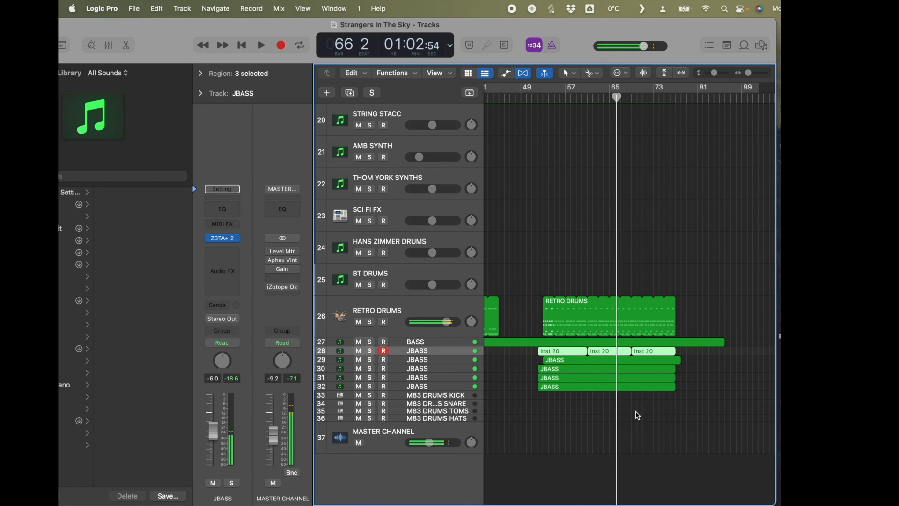
left_click(571, 207)
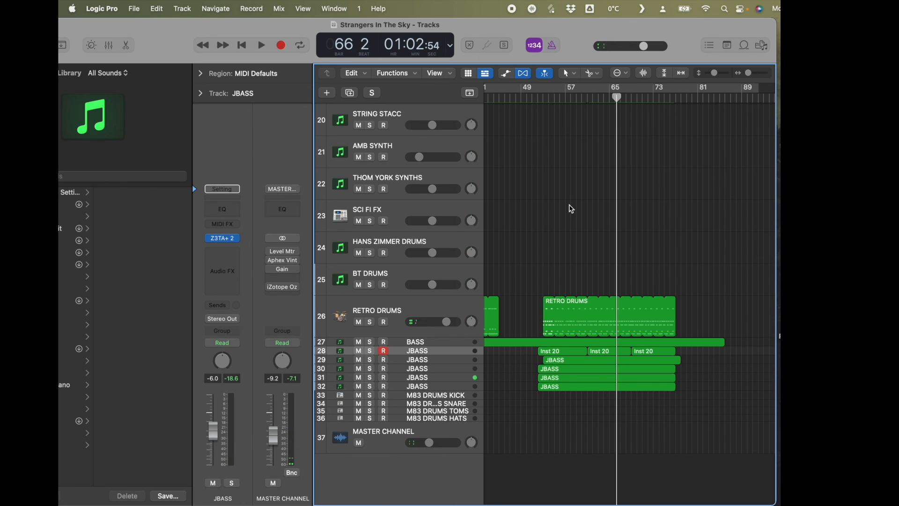
Open the first STRINGS region on track 19 in the Piano Roll and inspect its long sustained note over its full length
key("z")
key("super+Up")
key("super+Up")
key("super+Up")
key("super+Up")
key("super+Up")
key("super+Up")
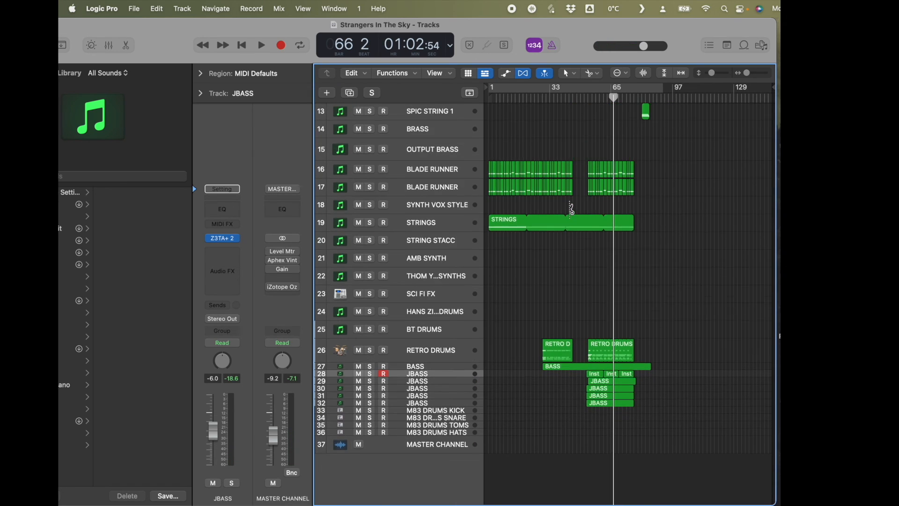
left_click(473, 283)
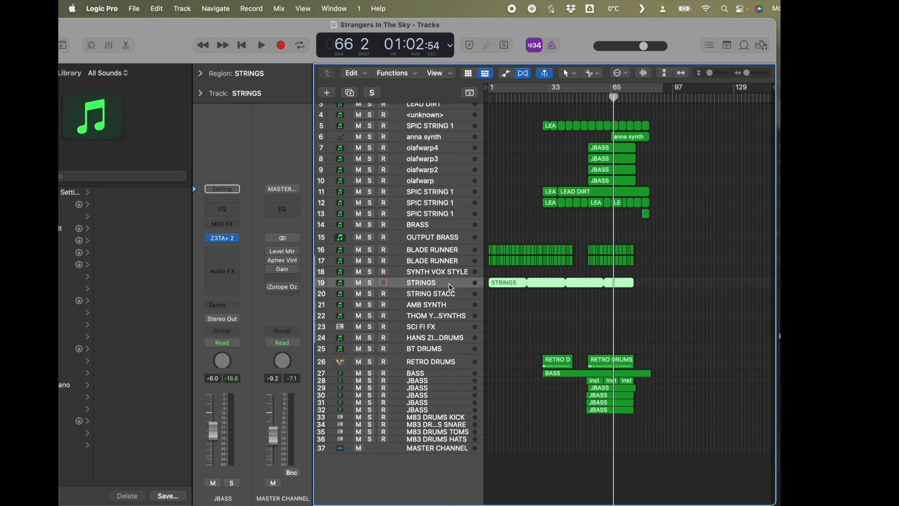
double_click(497, 284)
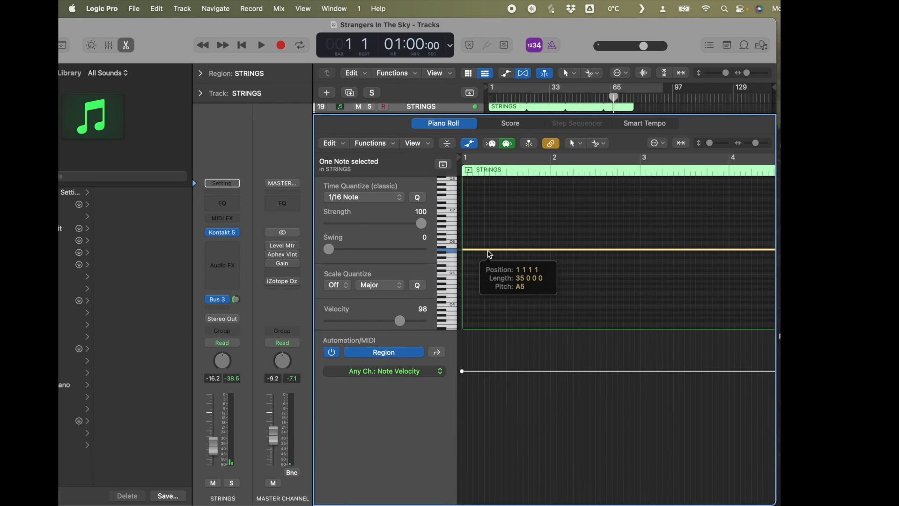
key("super+Left")
key("super+Left")
key("super+Left")
key("super+Left")
key("super+Left")
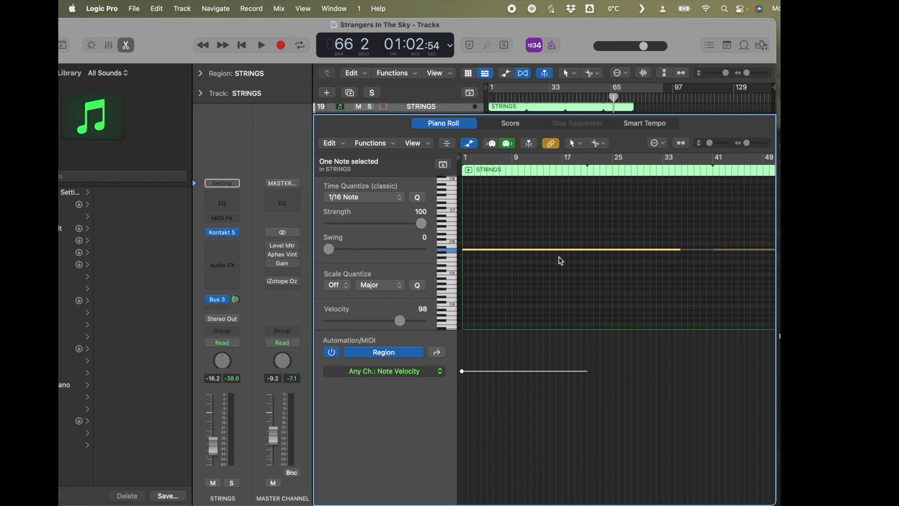
left_click(477, 250)
Close the Piano Roll and play the project from bar 1, briefly soloing the STRINGS track before stopping playback
key("Return")
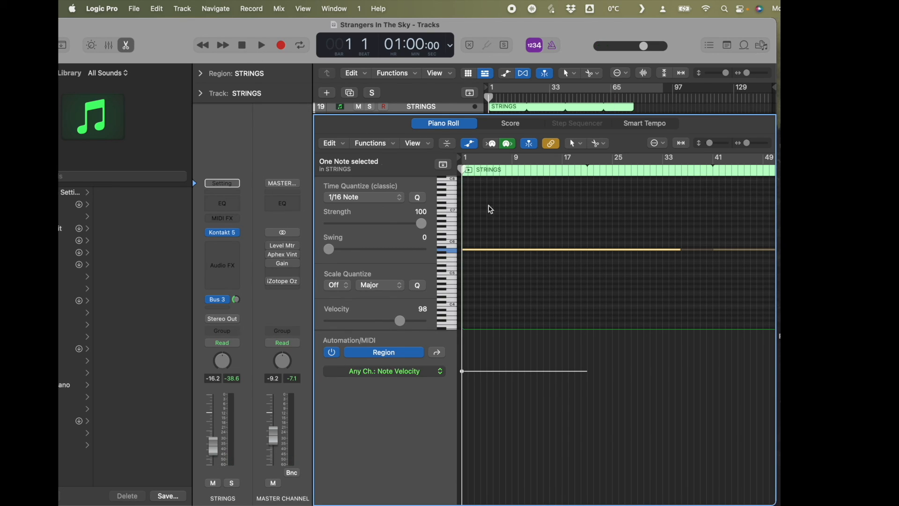
left_click(126, 45)
key("space")
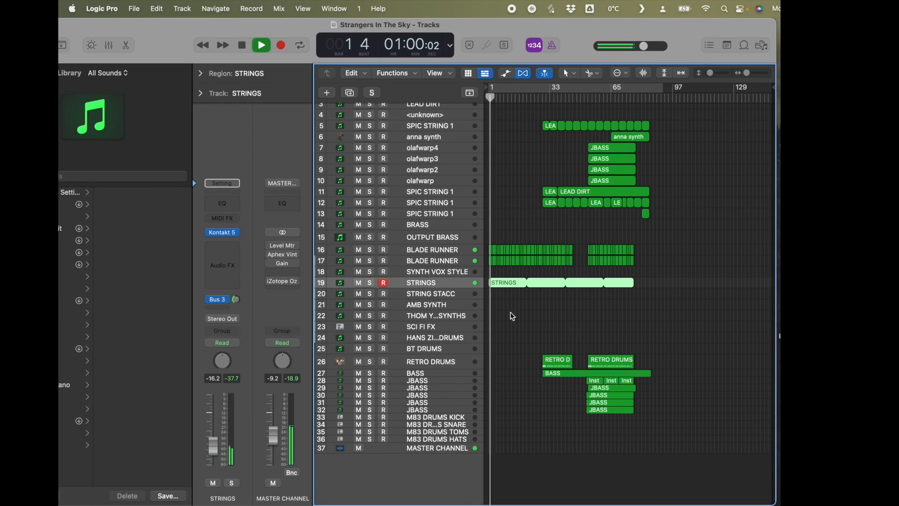
left_click(370, 284)
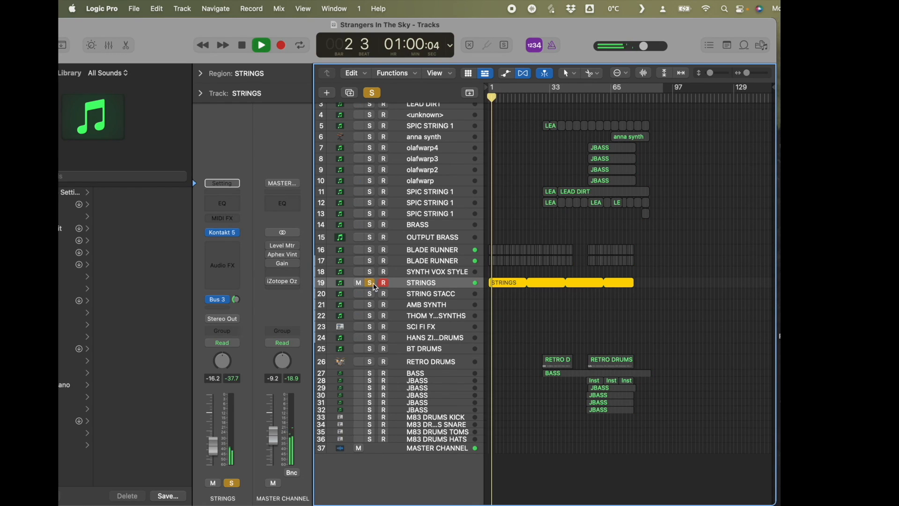
left_click(372, 282)
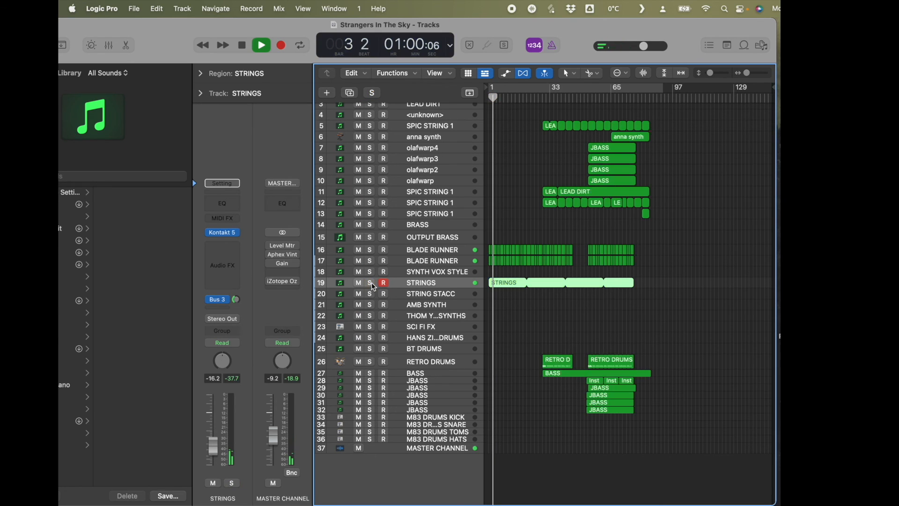
scroll(520, 234, "up", 2)
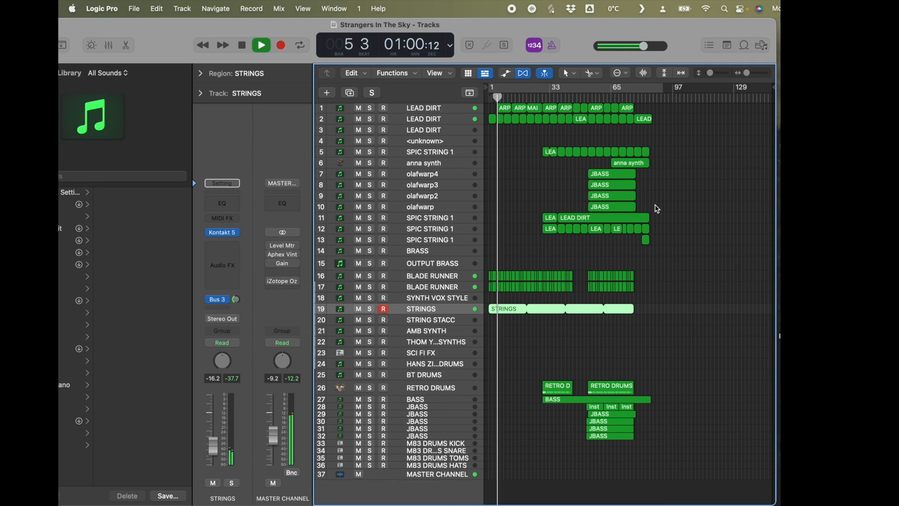
key("space")
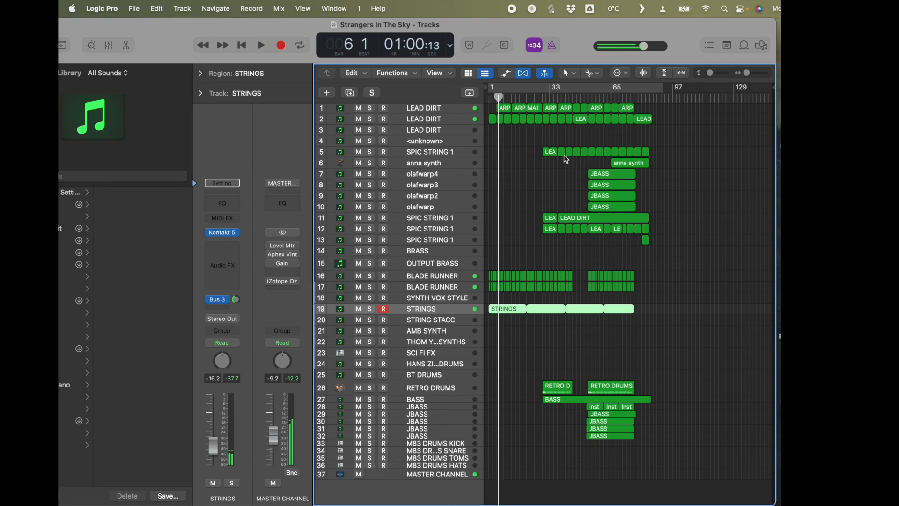
left_click_drag(165, 32, 174, 32)
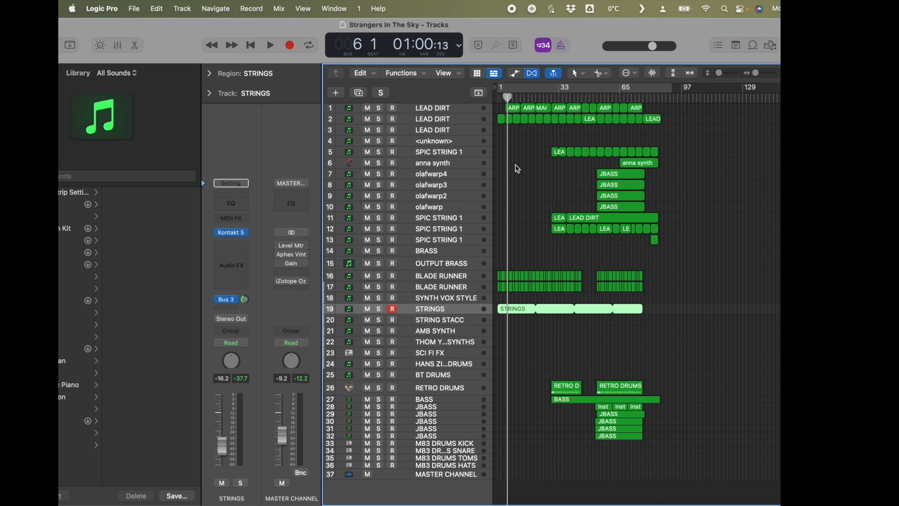
scroll(447, 157, "up", 2)
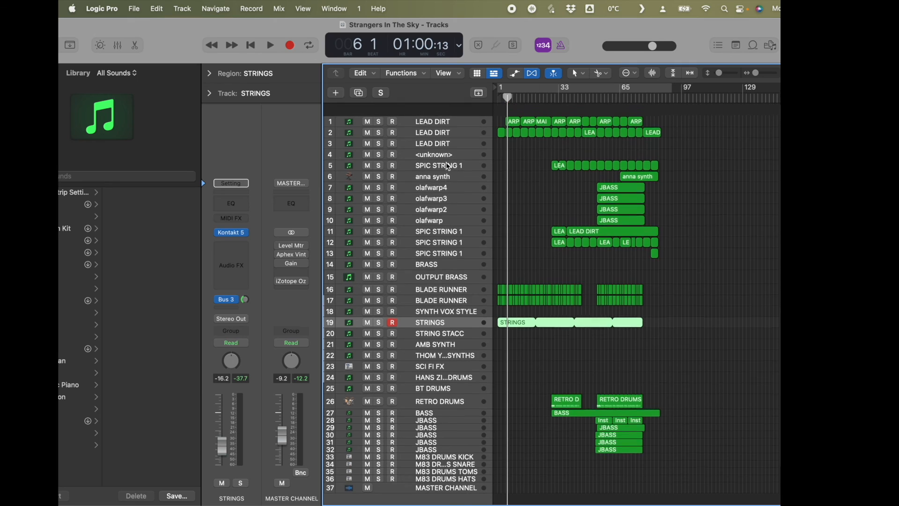